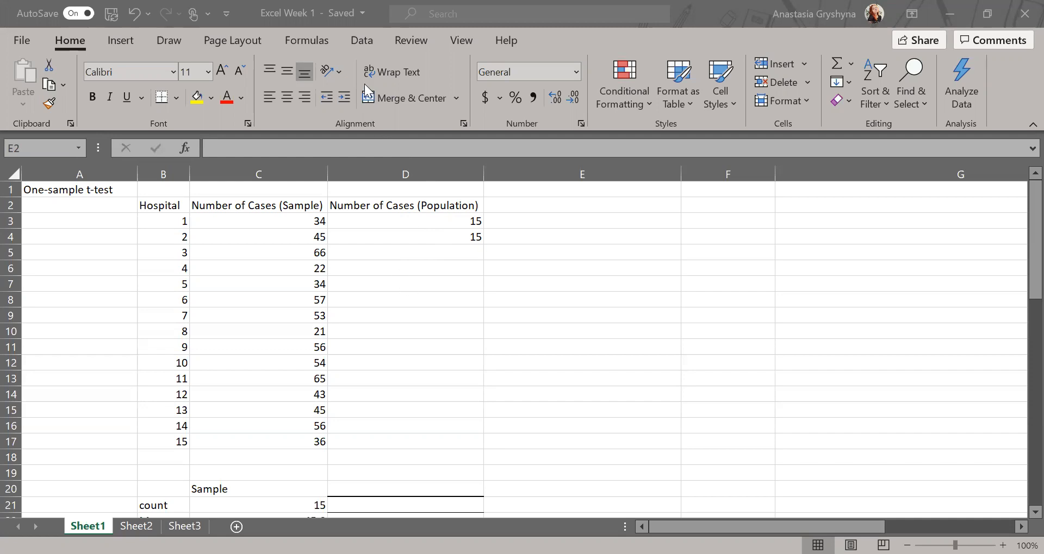
Try 'Formulas' and 'Sample' headings in row 1, then clear the Sample heading from E1.
left_click(509, 203)
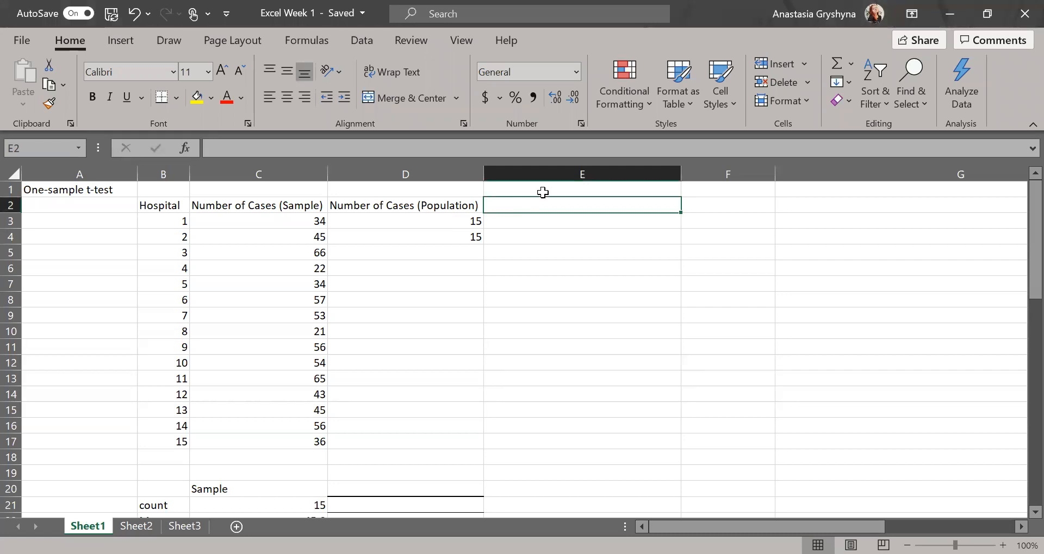
left_click(705, 202)
key("Up")
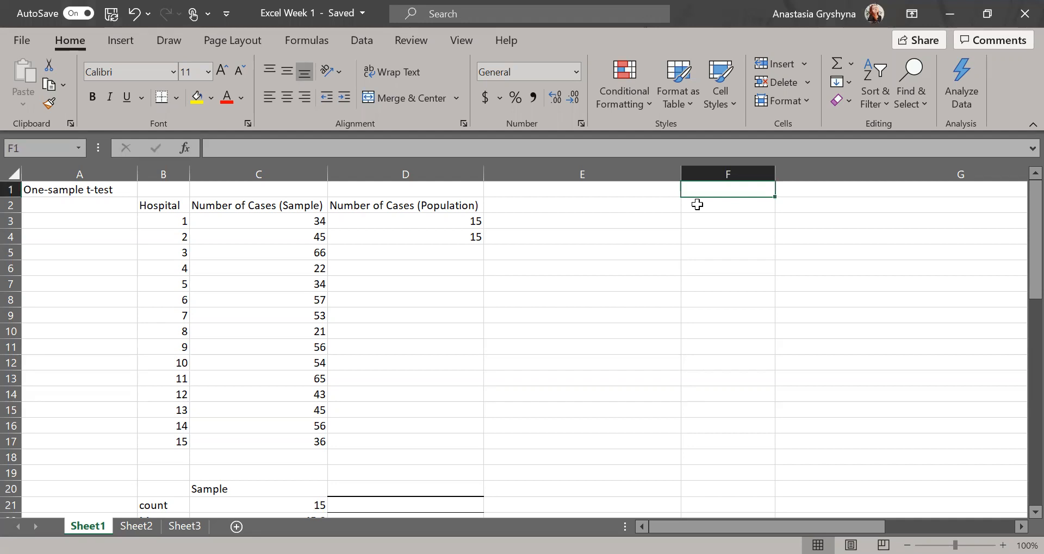
left_click(702, 205)
scroll(718, 190, "up", 1)
type("Formulas")
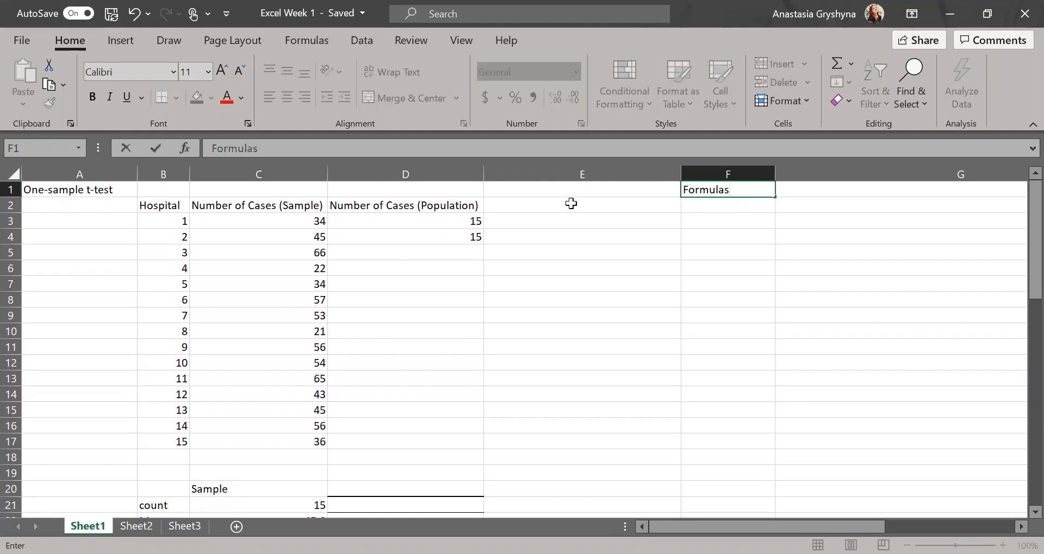
left_click(563, 189)
type("Sample")
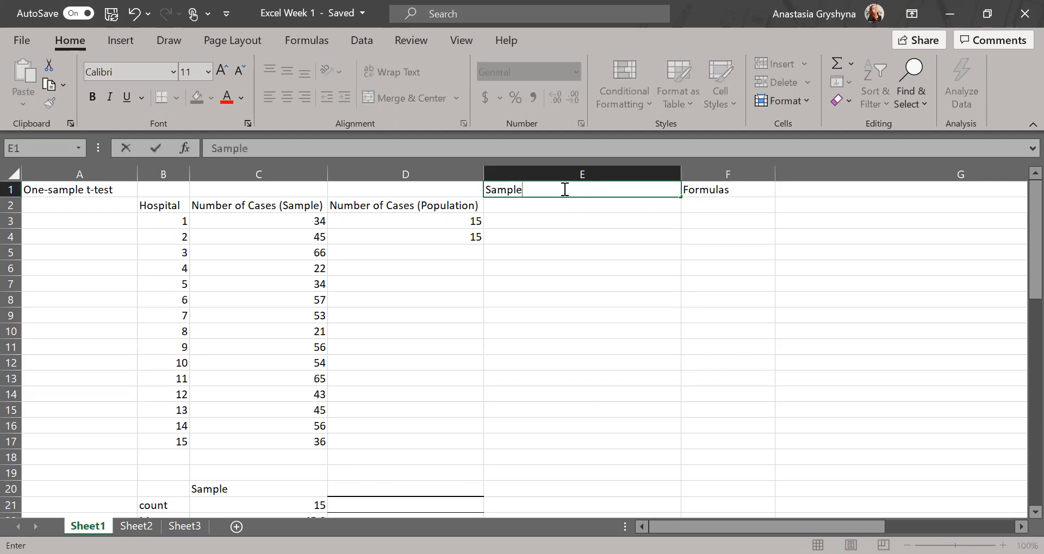
key("Return")
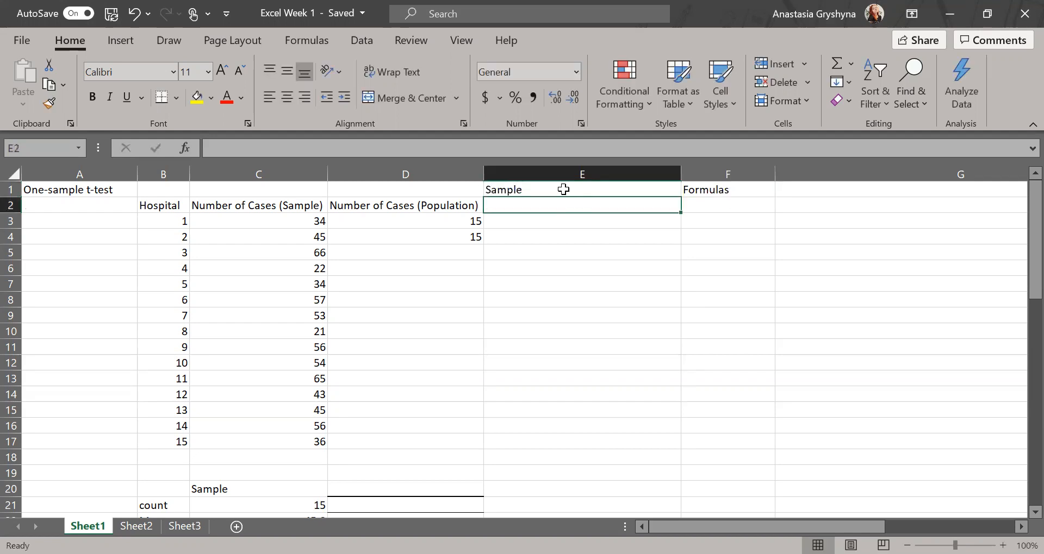
left_click(563, 189)
key("Delete")
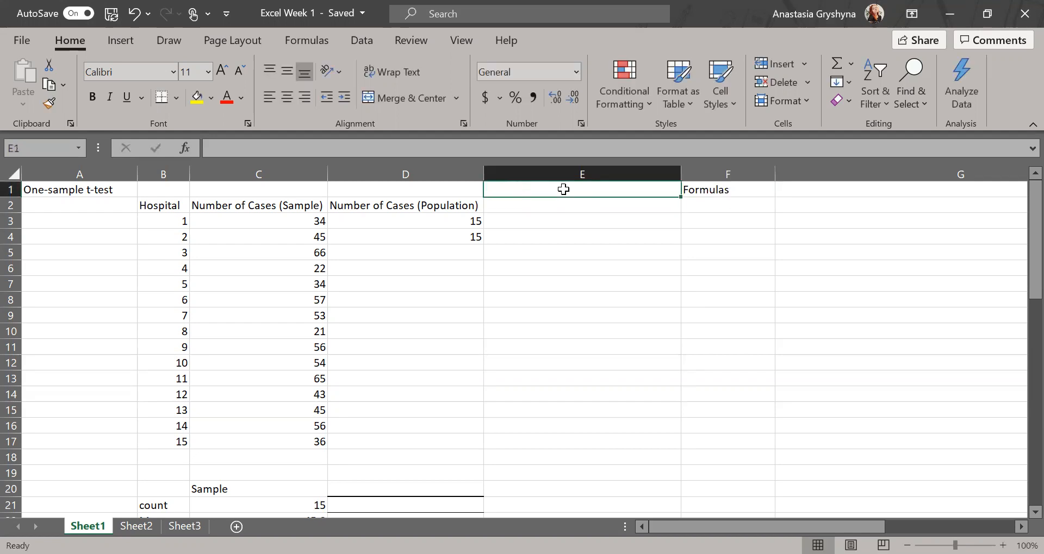
key("Return")
Label E2 'count' and clear the Formulas heading from F1.
type("count")
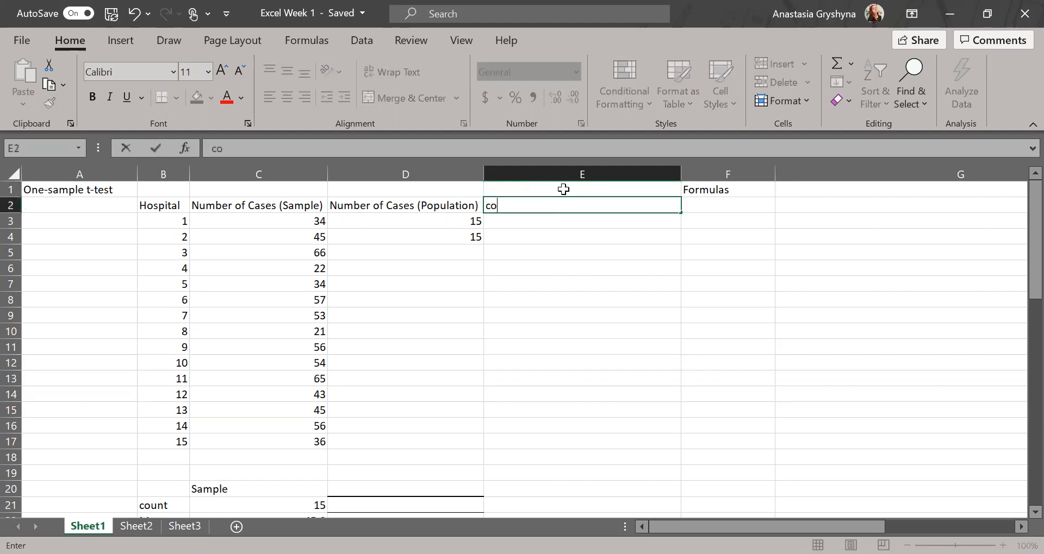
left_click(700, 192)
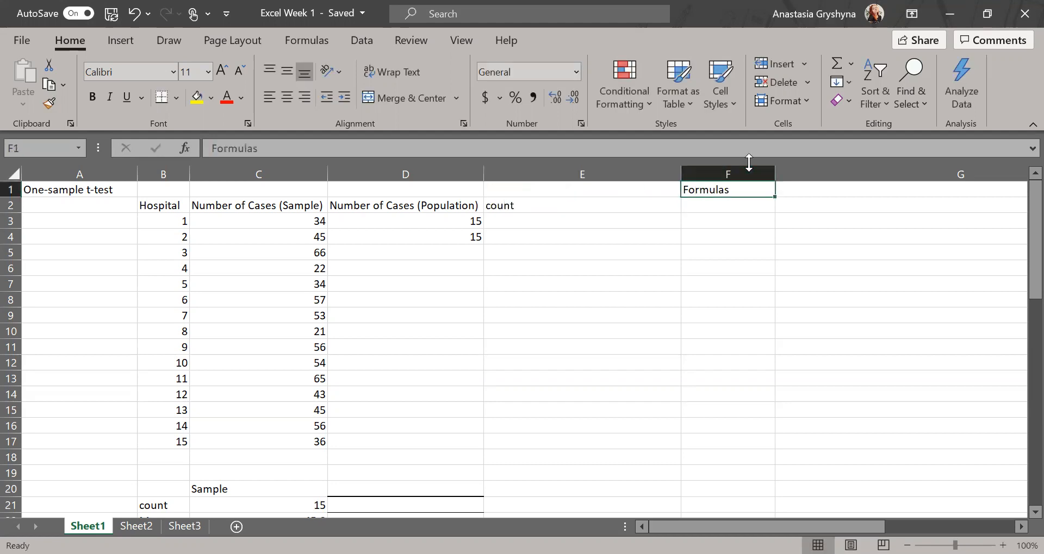
double_click(743, 190)
key("BackSpace")
key("BackSpace")
key("BackSpace")
key("BackSpace")
key("BackSpace")
key("BackSpace")
key("BackSpace")
key("BackSpace")
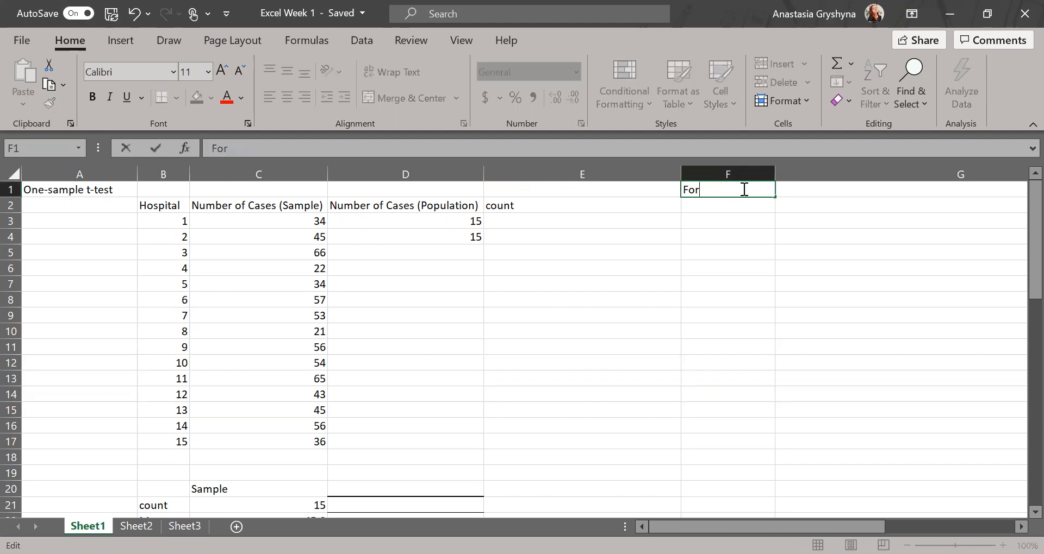
left_click(827, 188)
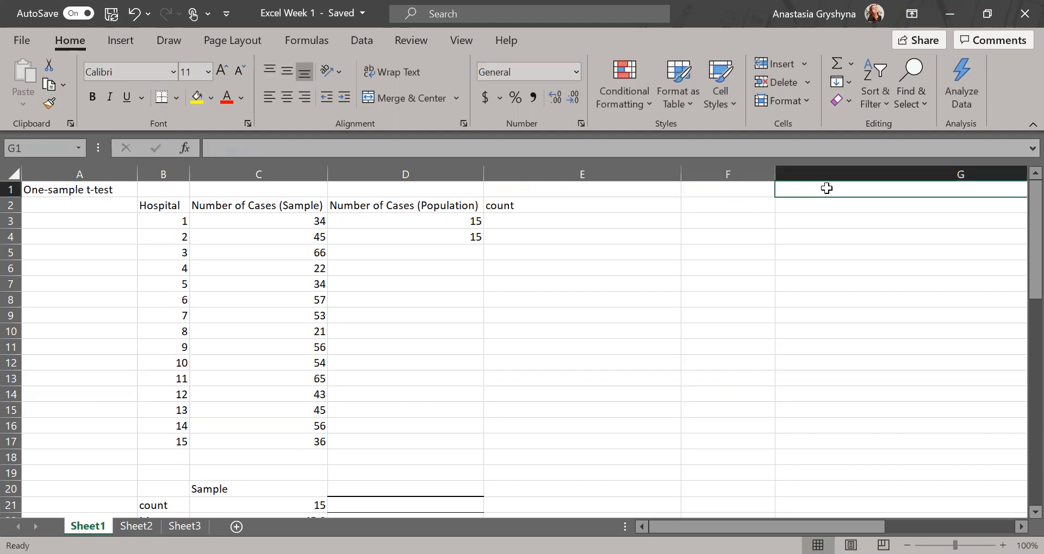
left_click(707, 193)
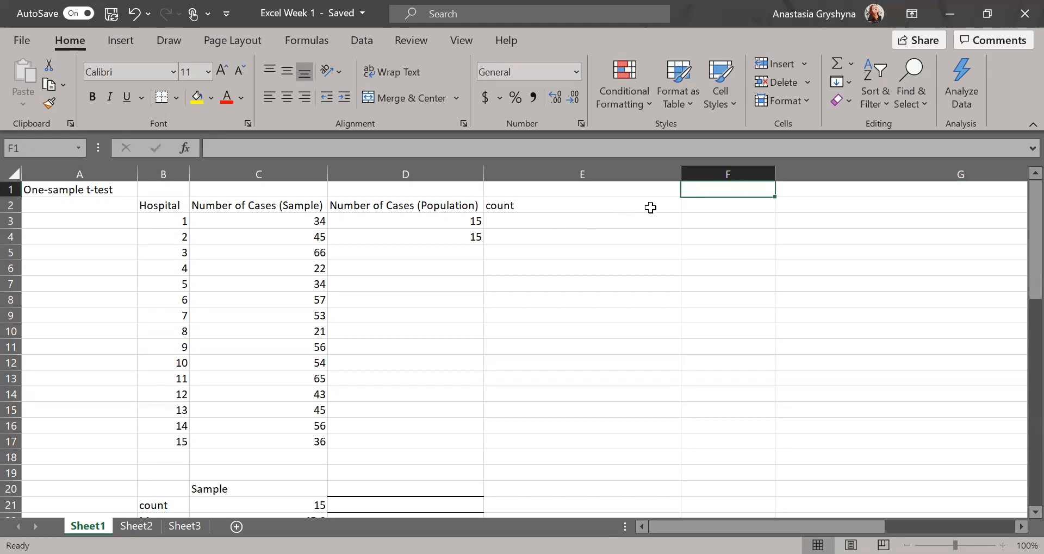
Enter =COUNT(C3:C17) in F2, returning 15 sample cases.
left_click(709, 203)
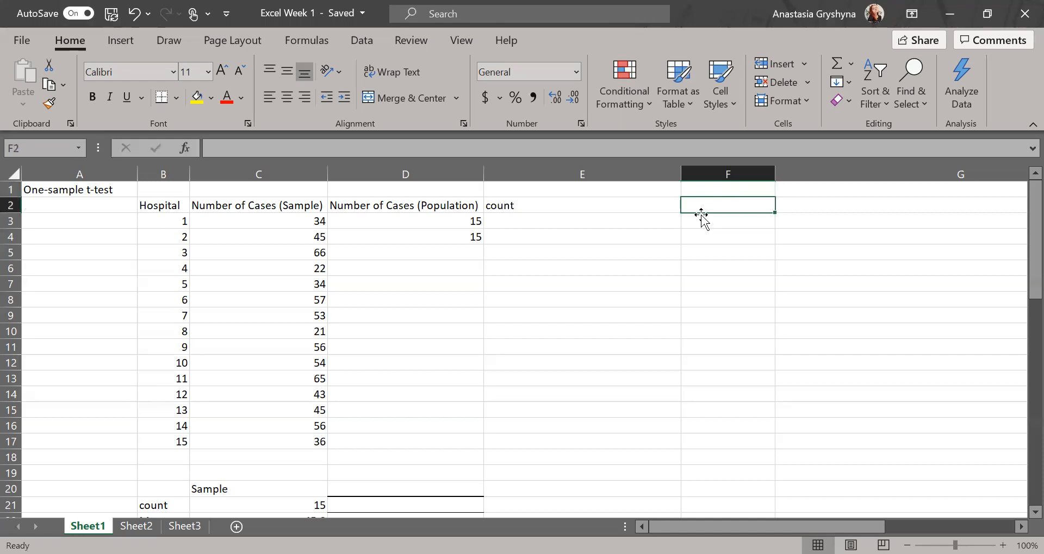
type("=count")
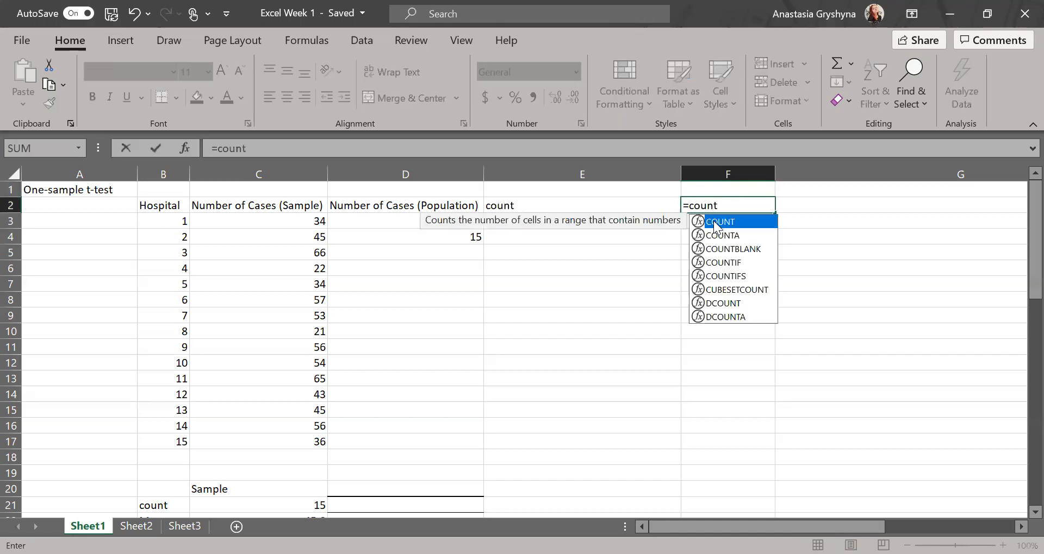
double_click(717, 222)
left_click(275, 219)
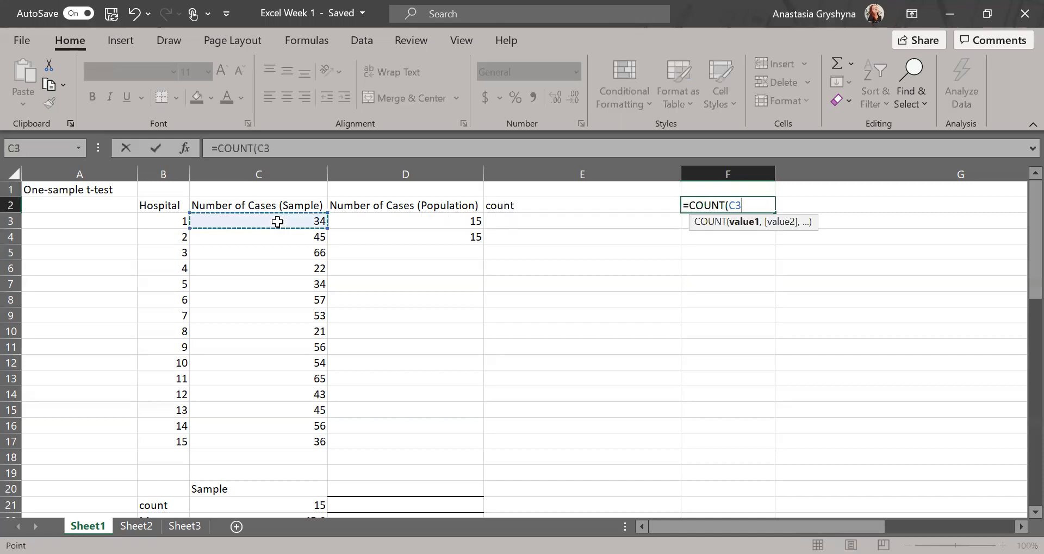
left_click_drag(275, 225, 283, 441)
key("Return")
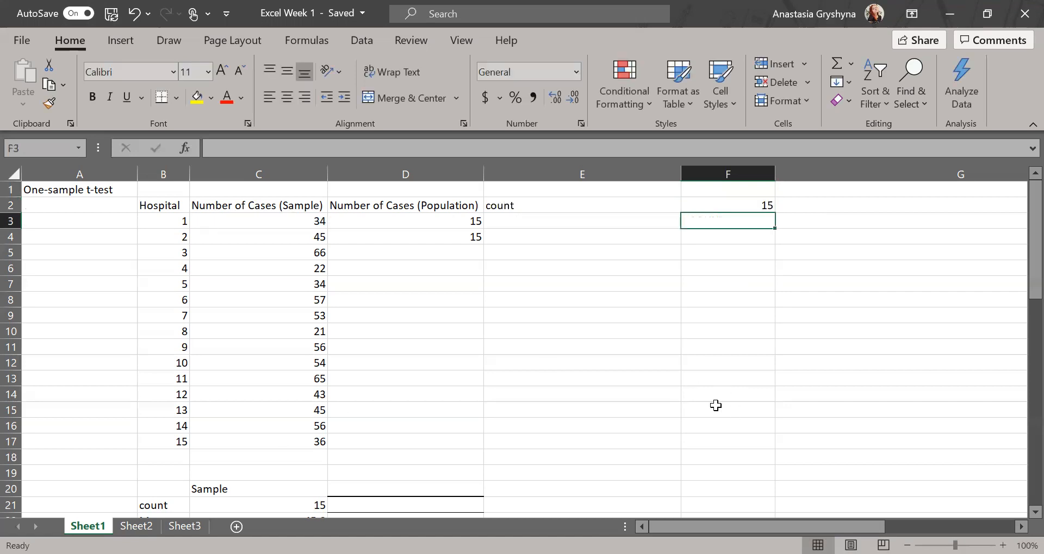
Label E3 'Mean' and enter =AVERAGE(C3:C17) in F3, giving 45.8.
left_click(542, 224)
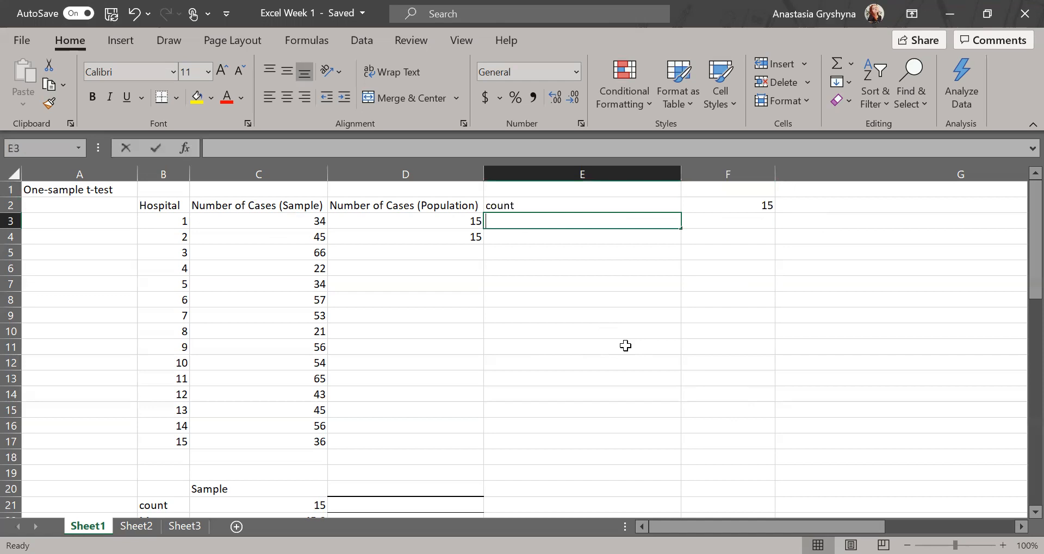
type("Mean")
left_click(710, 222)
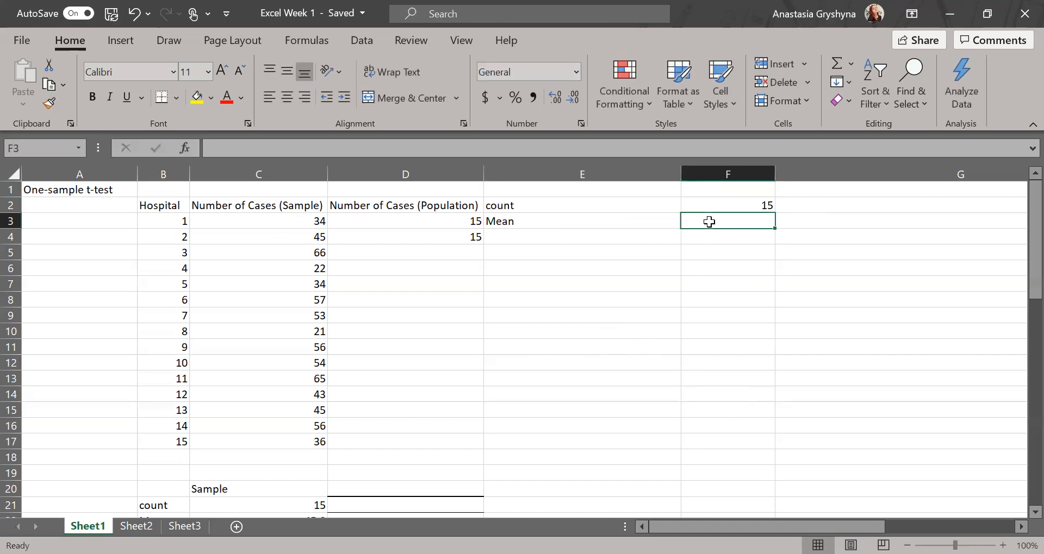
type("=")
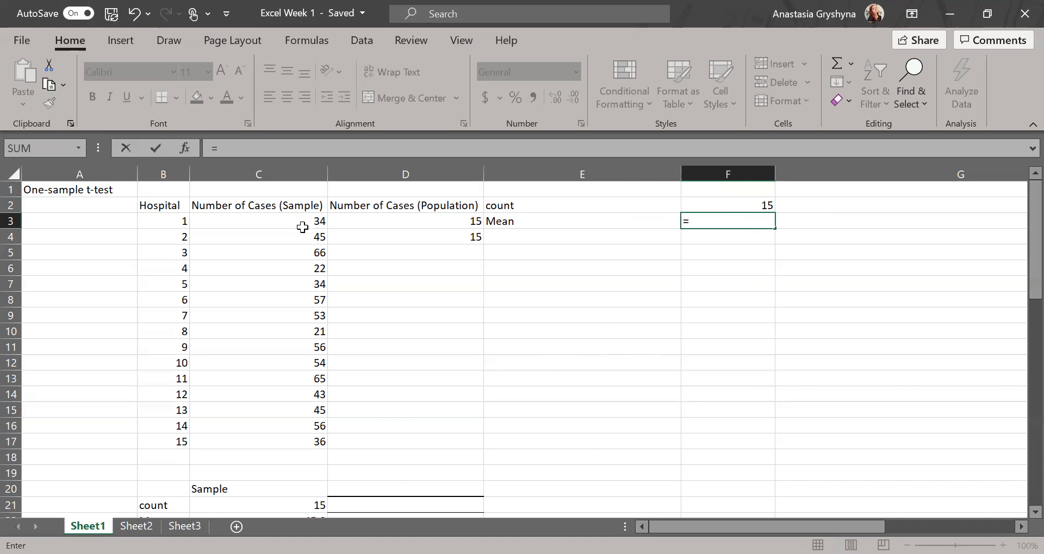
type("av")
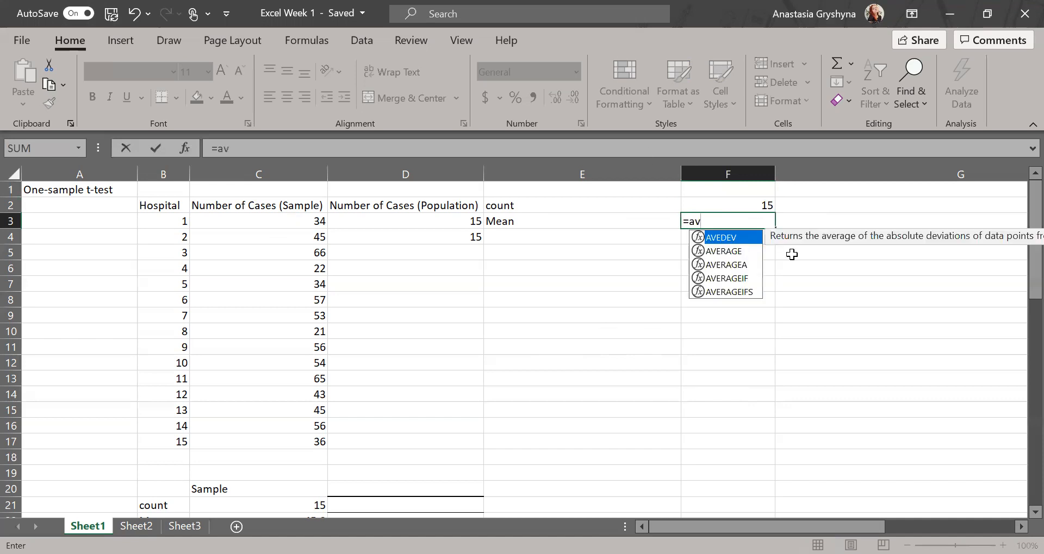
double_click(723, 251)
left_click(303, 227)
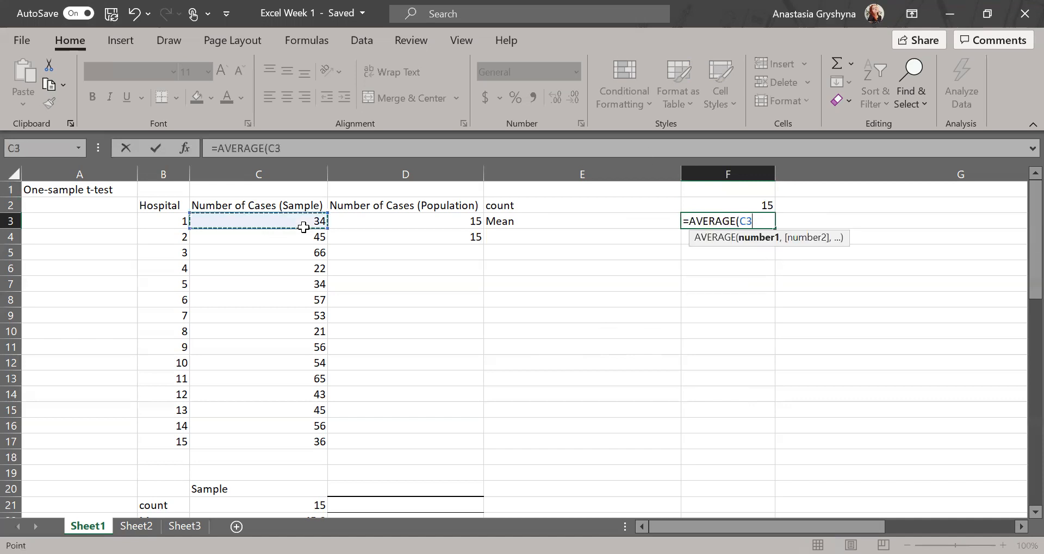
left_click_drag(304, 227, 294, 438)
key("Return")
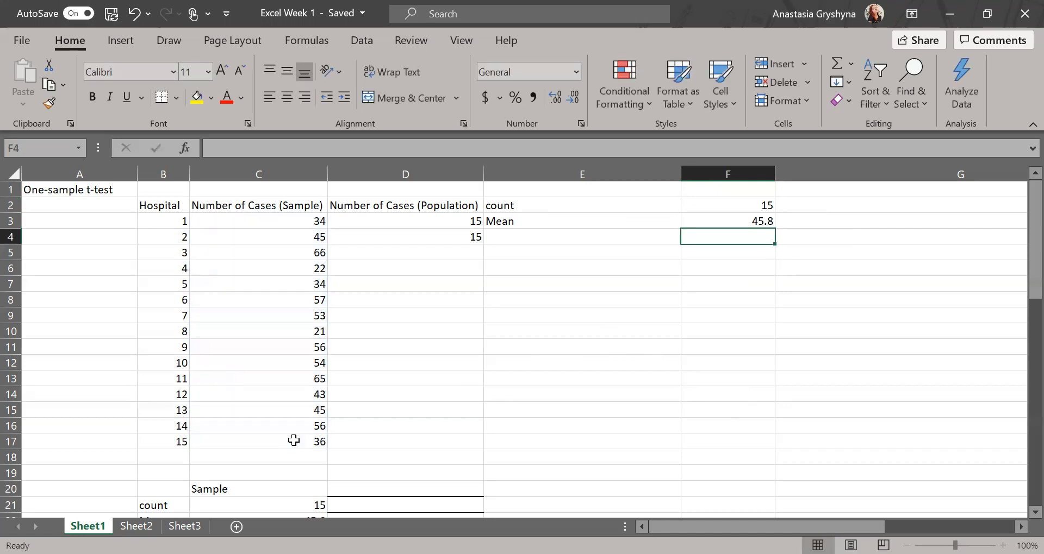
Label E4 'Standard deviation' and enter =STDEV.S(C3:C17) in F4, giving 14.12798641.
left_click(543, 238)
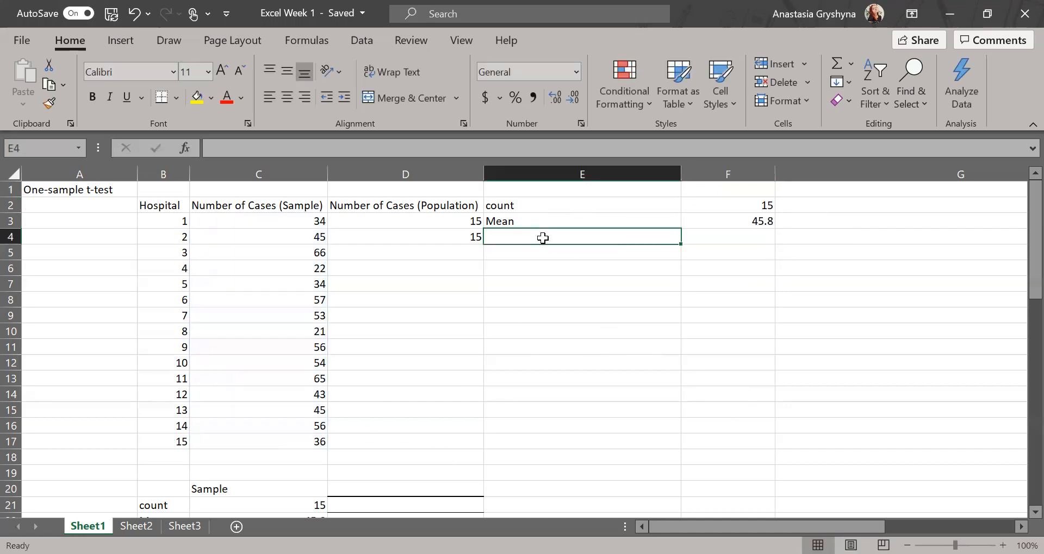
type("Stan")
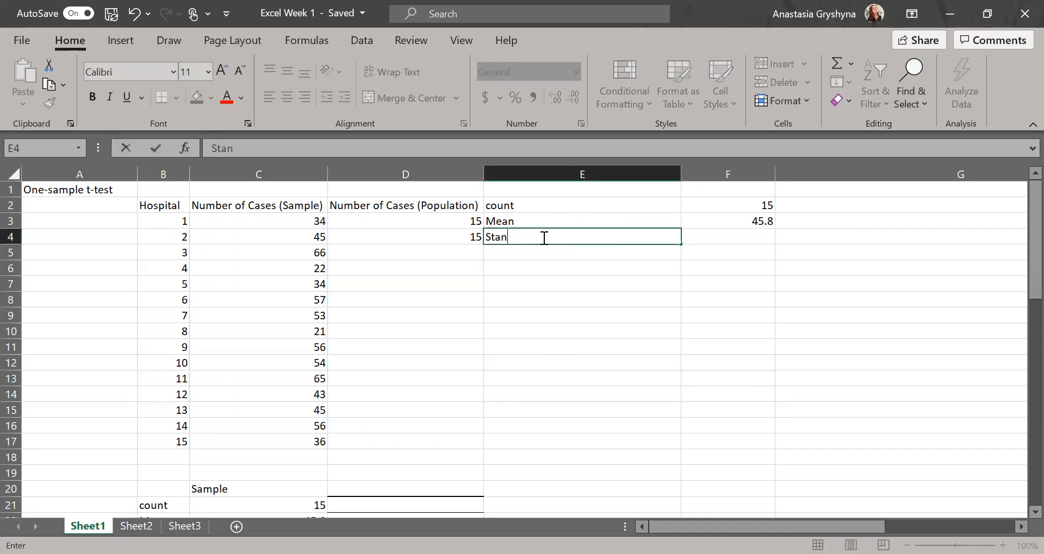
type("dard dev")
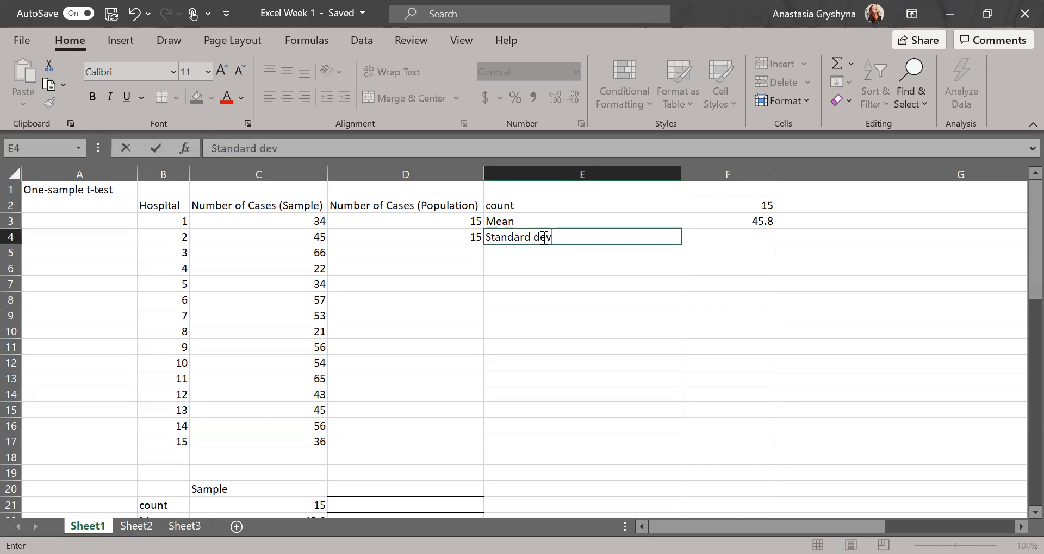
type("iation")
left_click(756, 239)
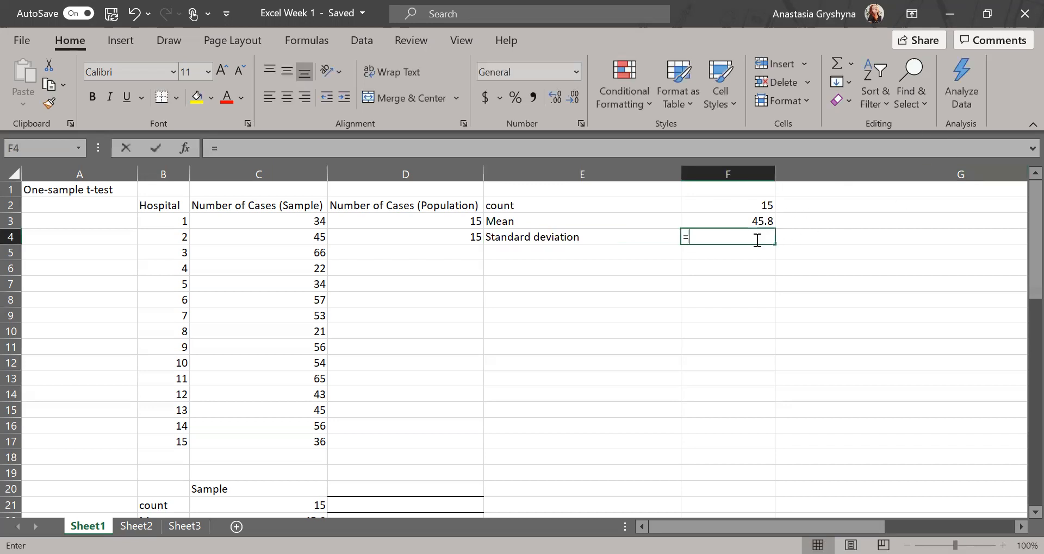
type("=std")
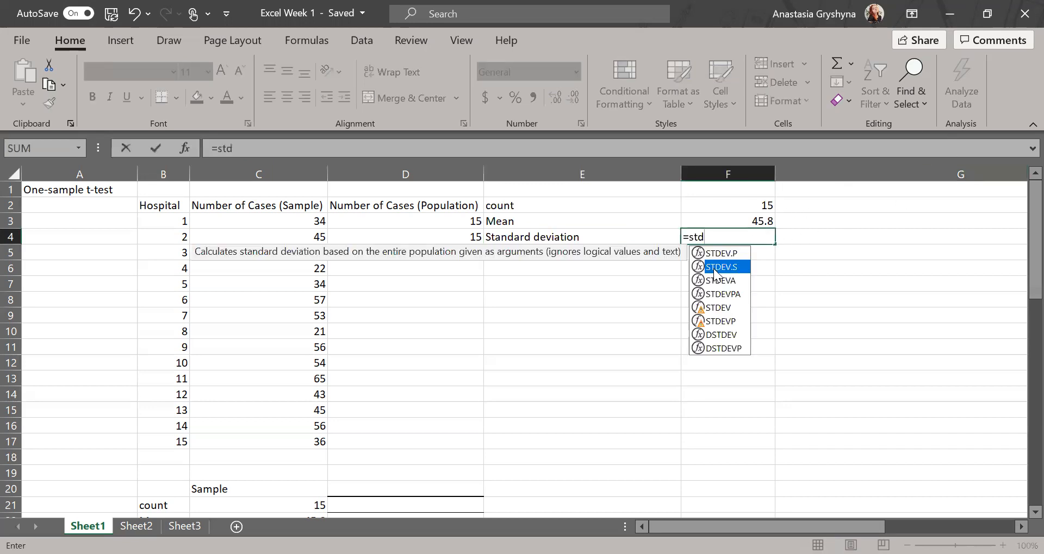
key("Tab")
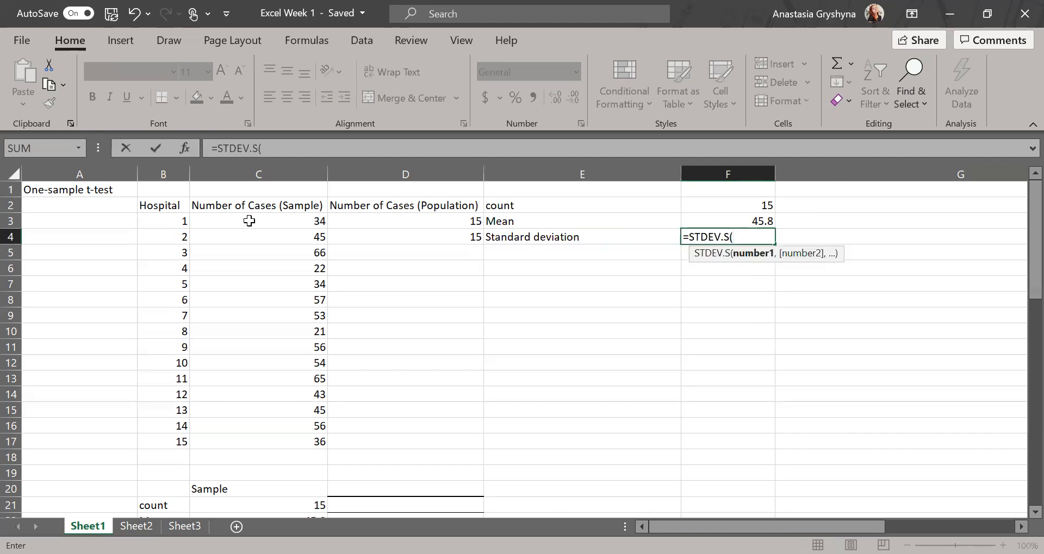
left_click_drag(249, 221, 267, 443)
key("Return")
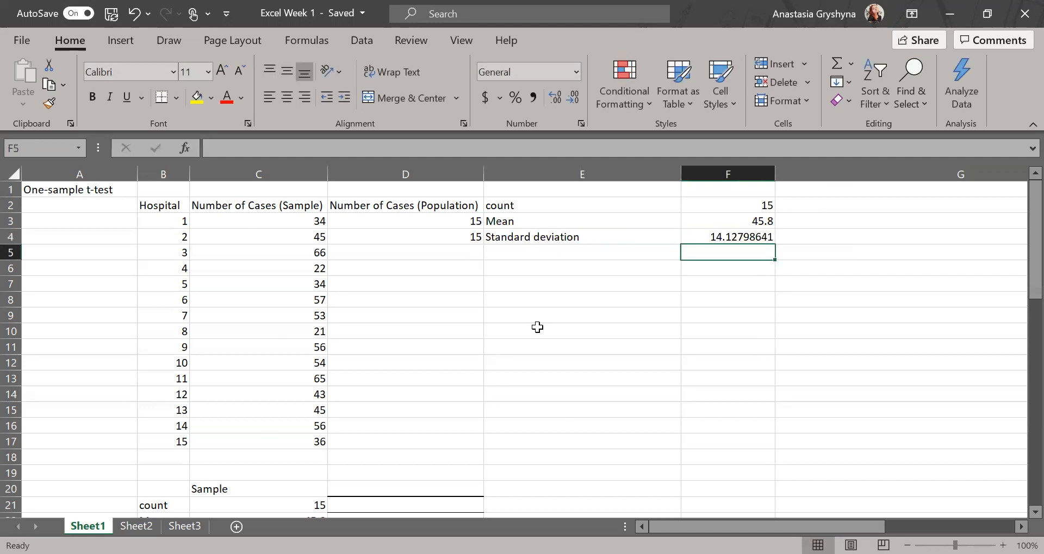
Label E5 'standard error' and enter =F4/(SQRT(F2)) in F5, giving 3.647830405.
left_click(536, 253)
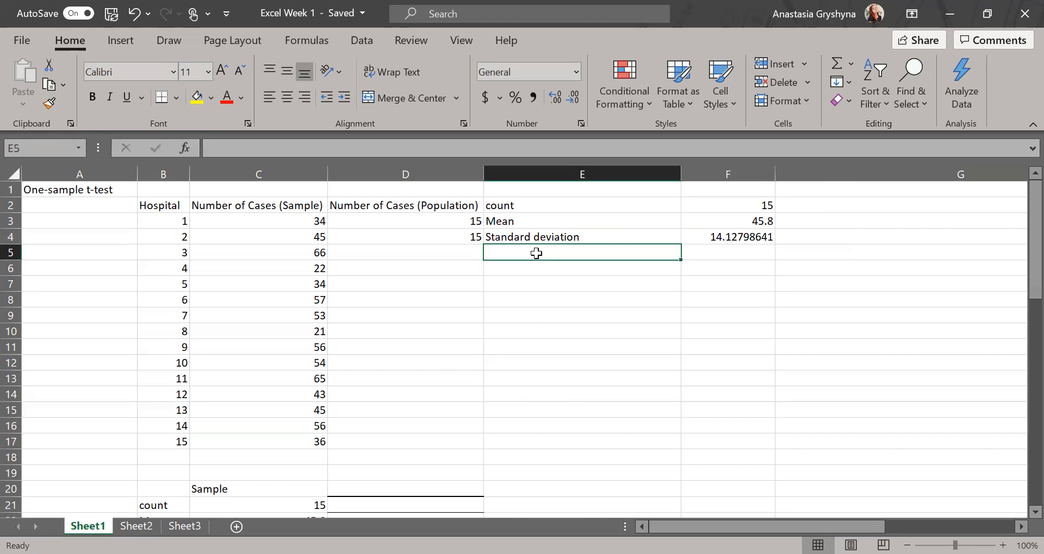
type("standard error")
left_click(740, 251)
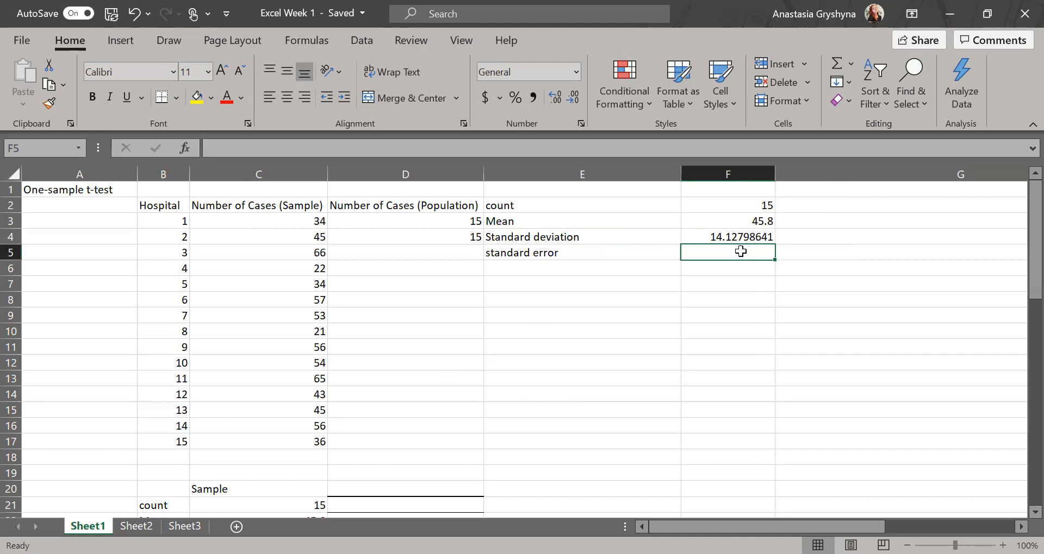
type("=F4")
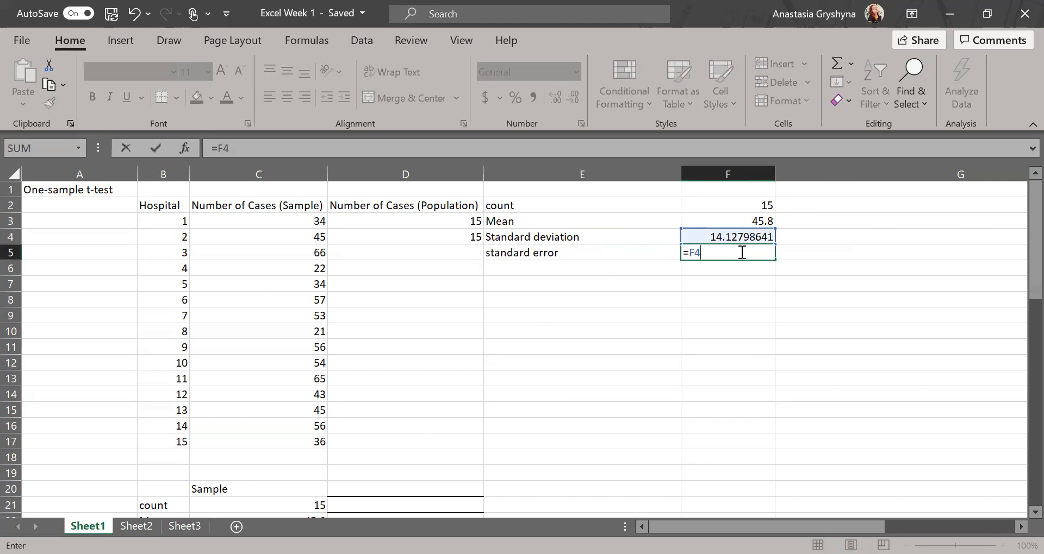
type("/(SQRT")
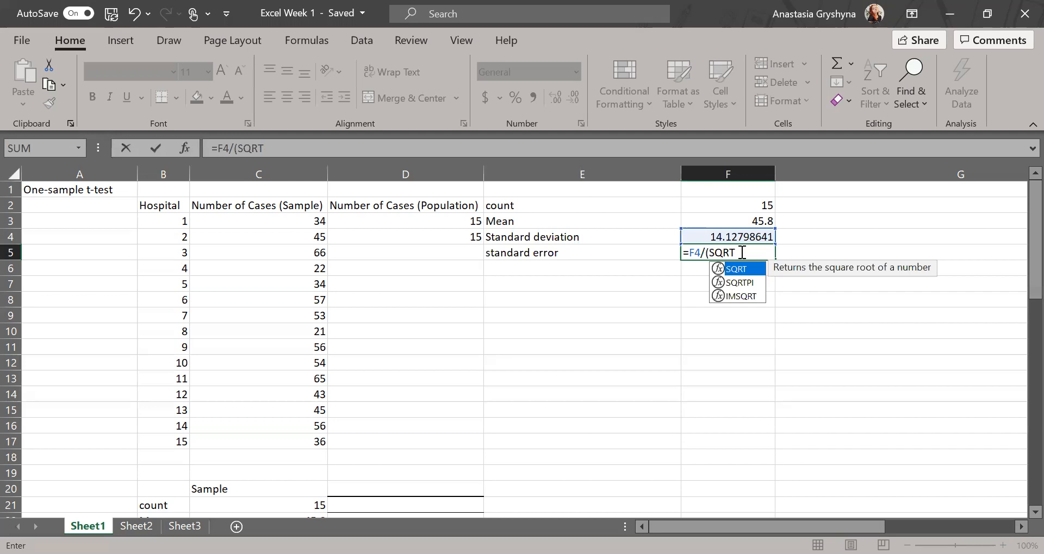
type("(F2)")
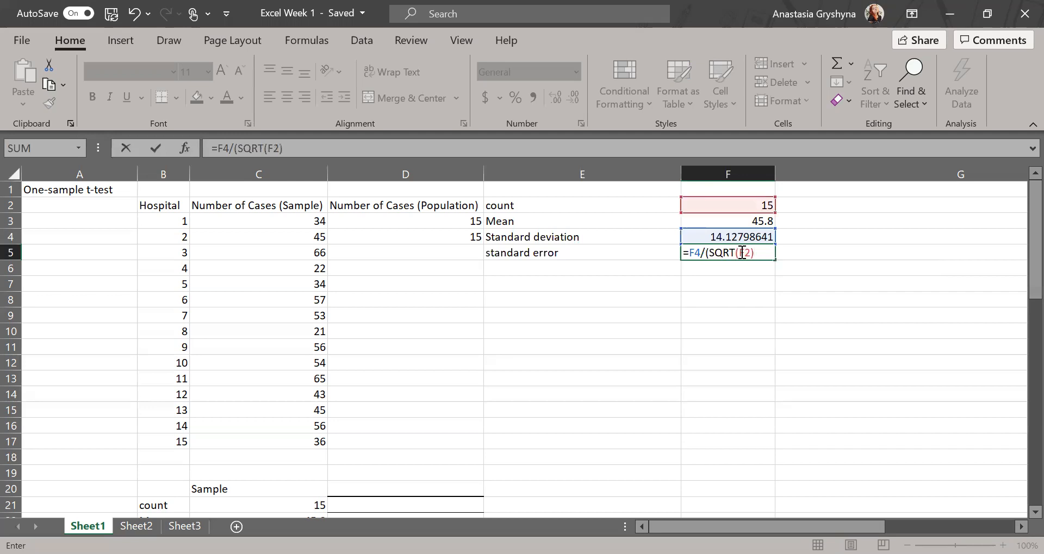
type(")")
key("Return")
left_click(536, 266)
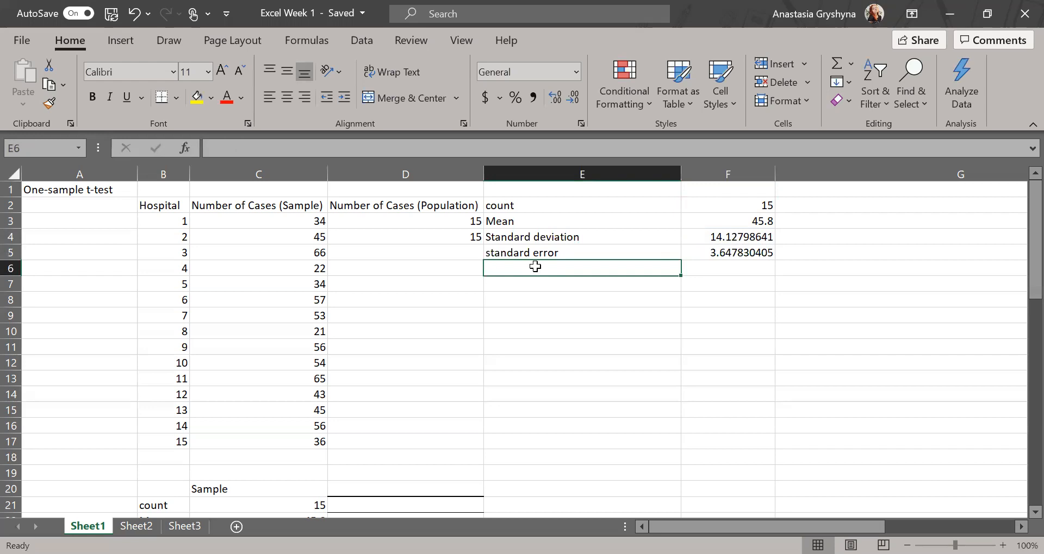
Label E7 'hypothetical mean' and enter =AVERAGE(D3:D4) in F7, giving 15.
key("Down")
type("hypothetical mean")
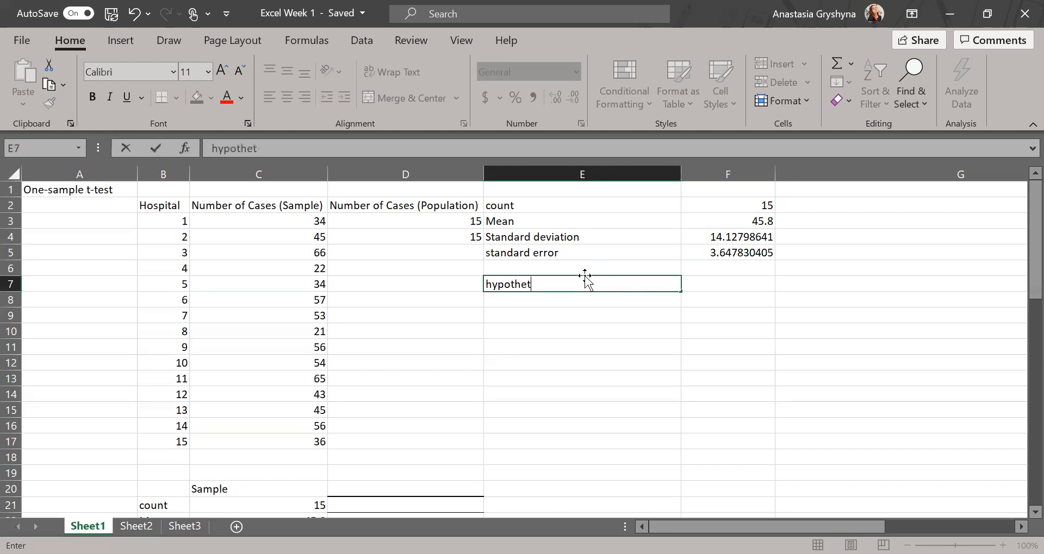
left_click(740, 283)
type("=")
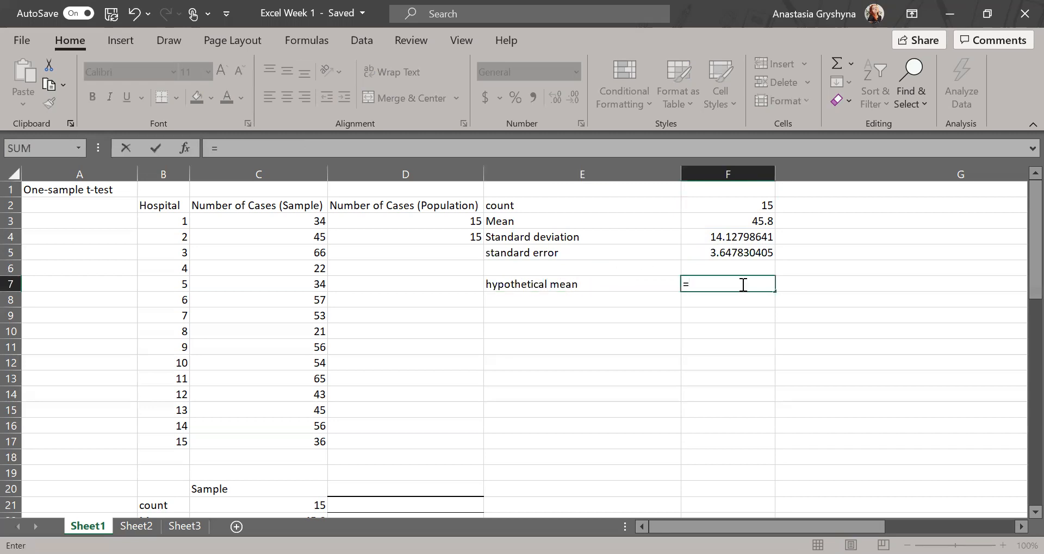
type("aver")
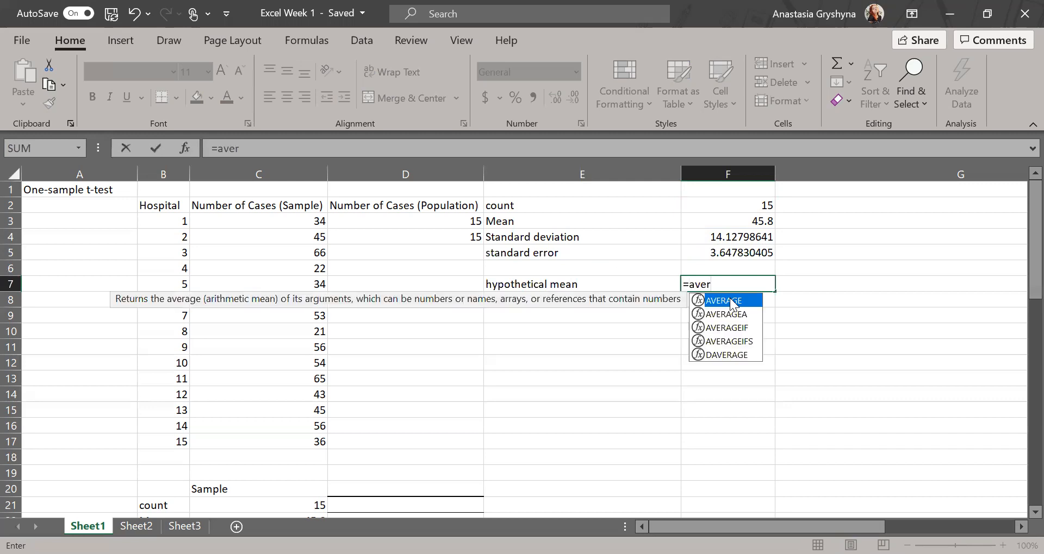
double_click(730, 301)
left_click_drag(433, 222, 433, 233)
key("Return")
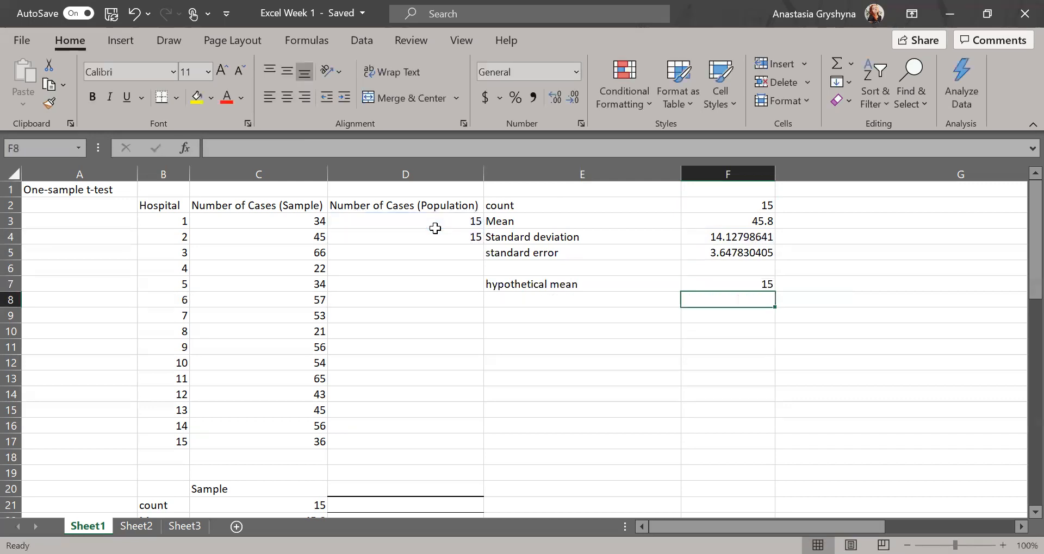
left_click(562, 306)
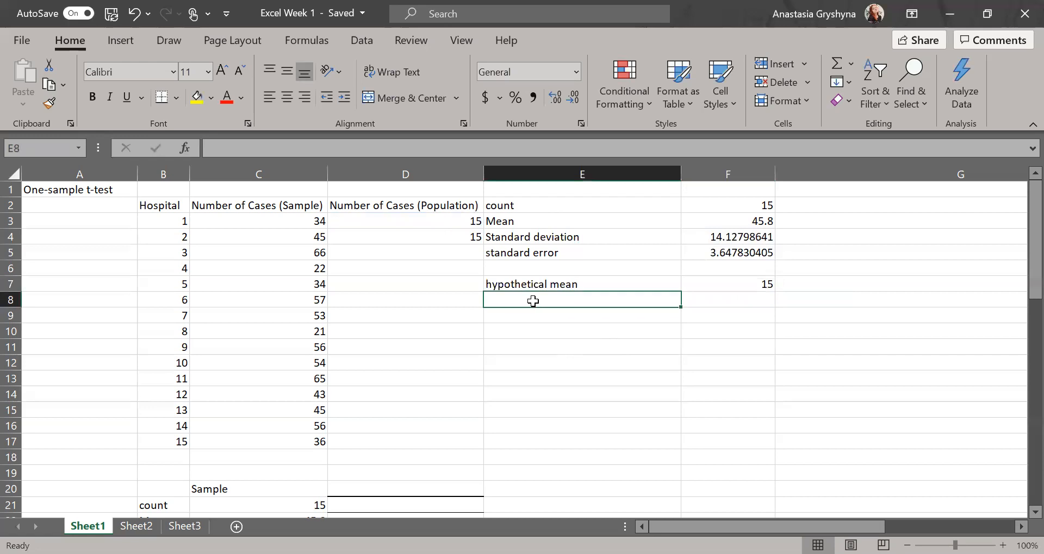
Add an 'alpha' row in E8 with the value 0.05 in F8.
type("alpha")
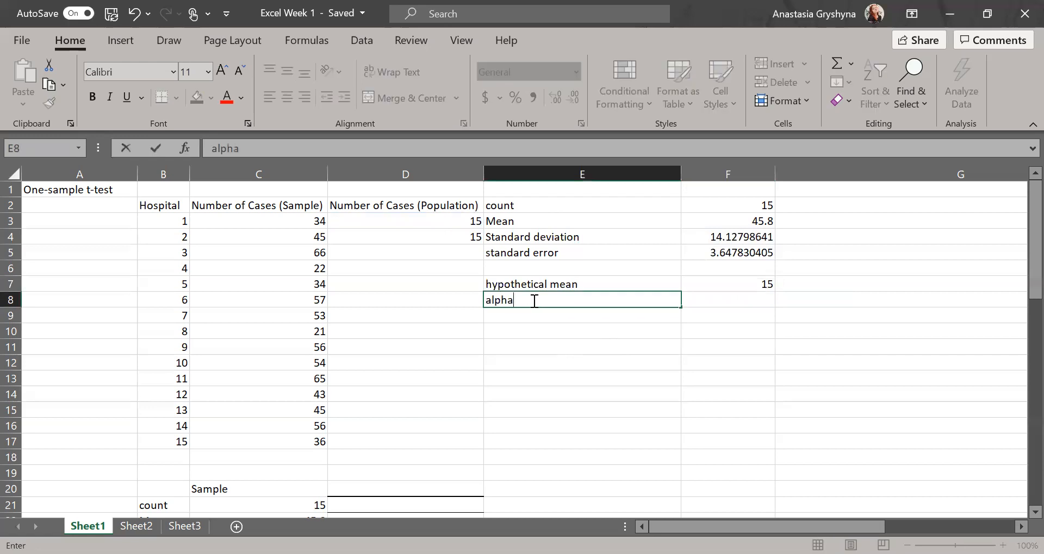
left_click(705, 303)
type("0.05")
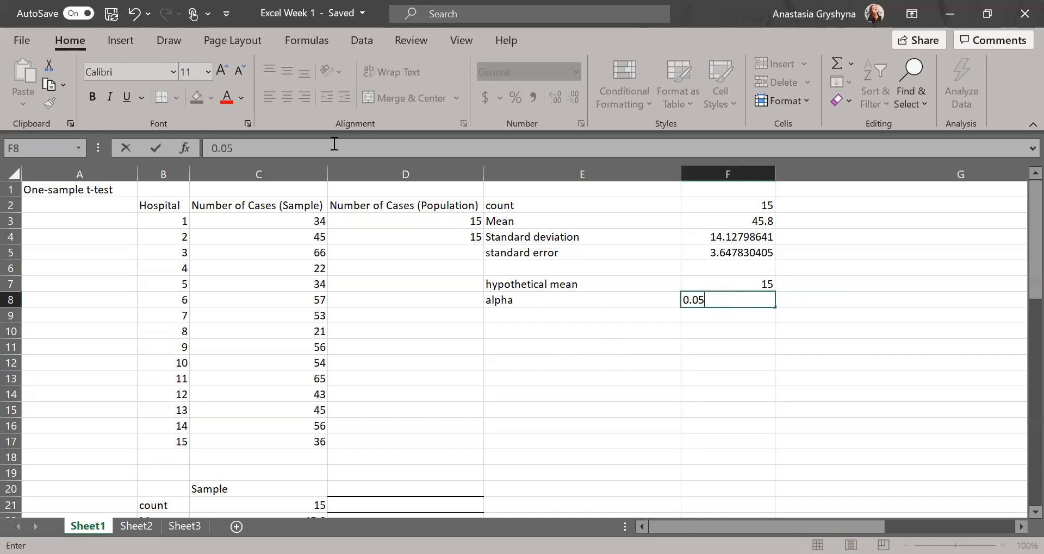
key("alt+Tab")
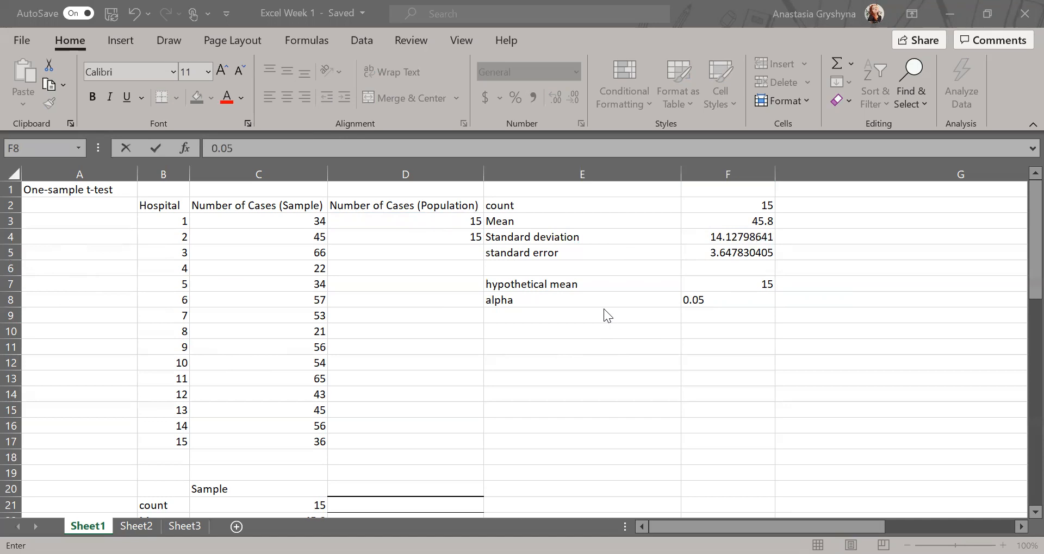
Add a 'tails' row in E9 with the value 'one' in F9.
left_click(551, 316)
type("tails")
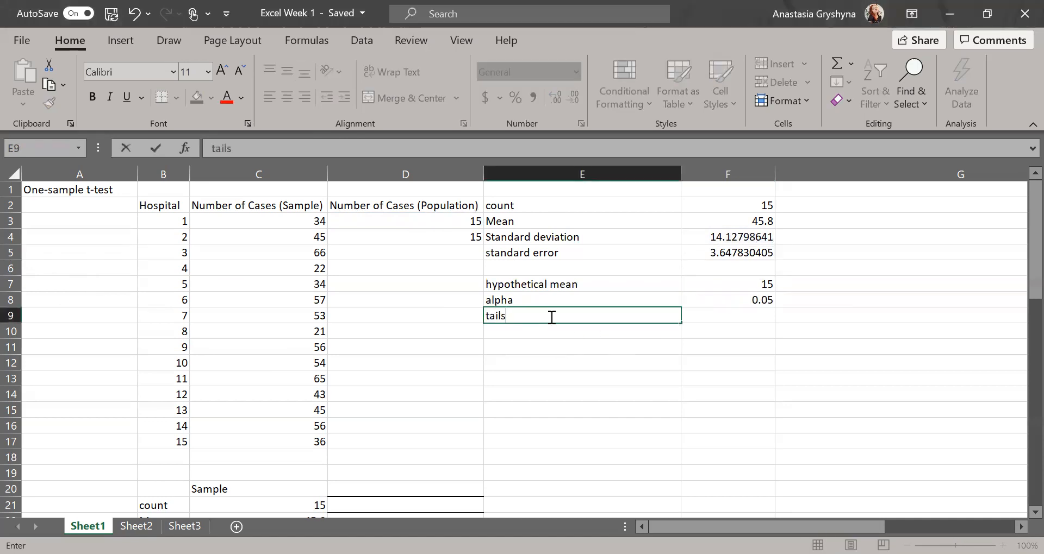
left_click(716, 318)
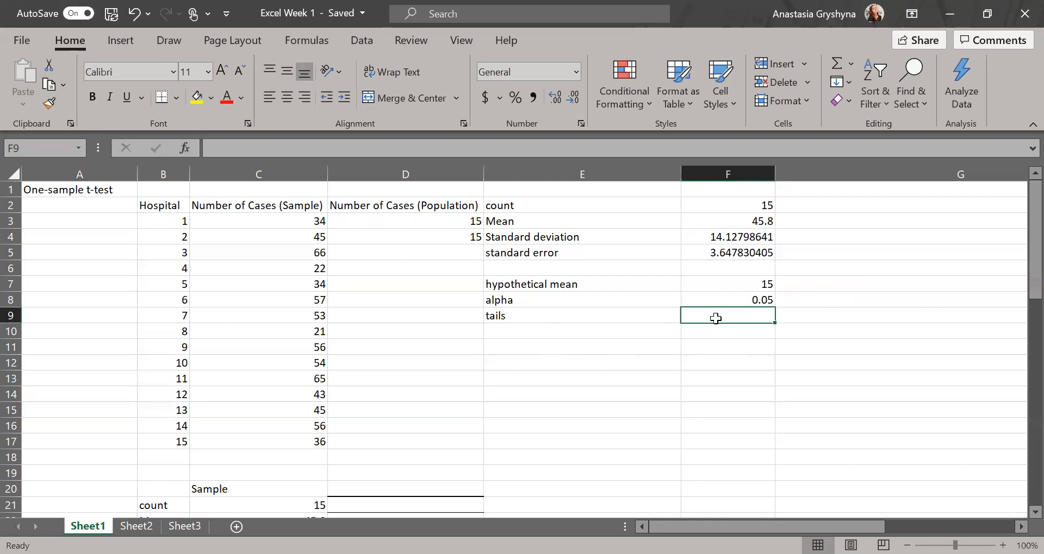
type("one")
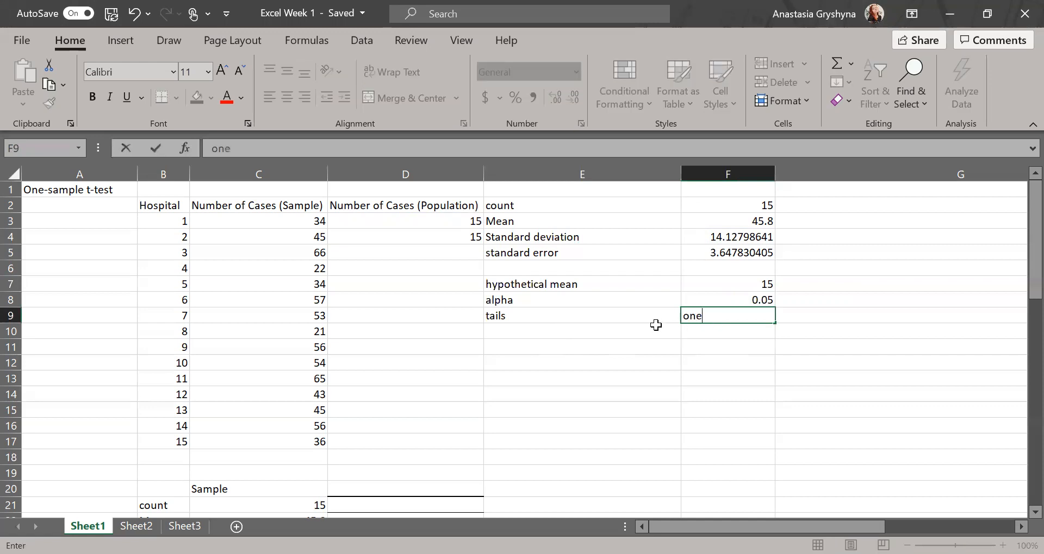
left_click(593, 338)
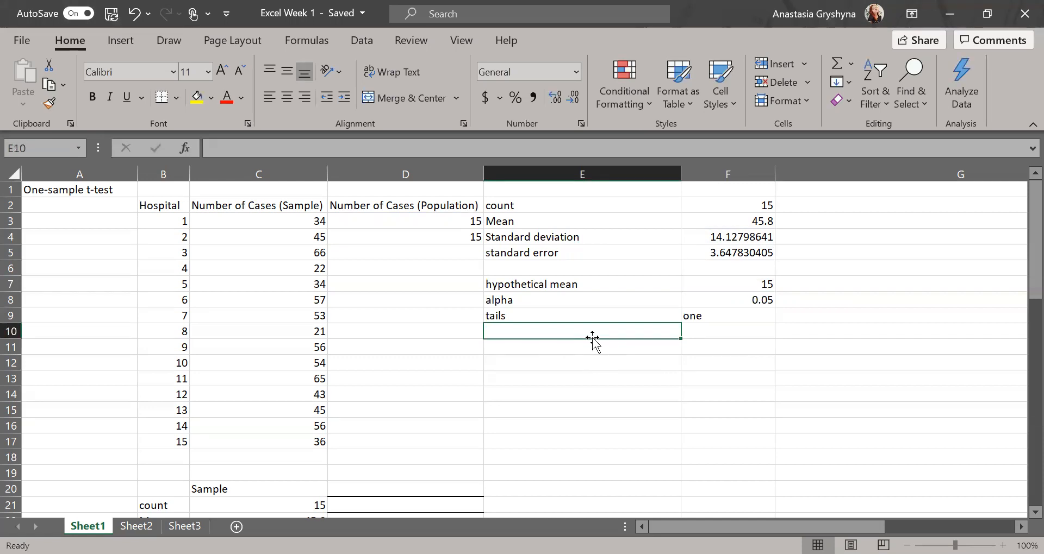
Label E10 'degrees of freedom'.
left_click(335, 2)
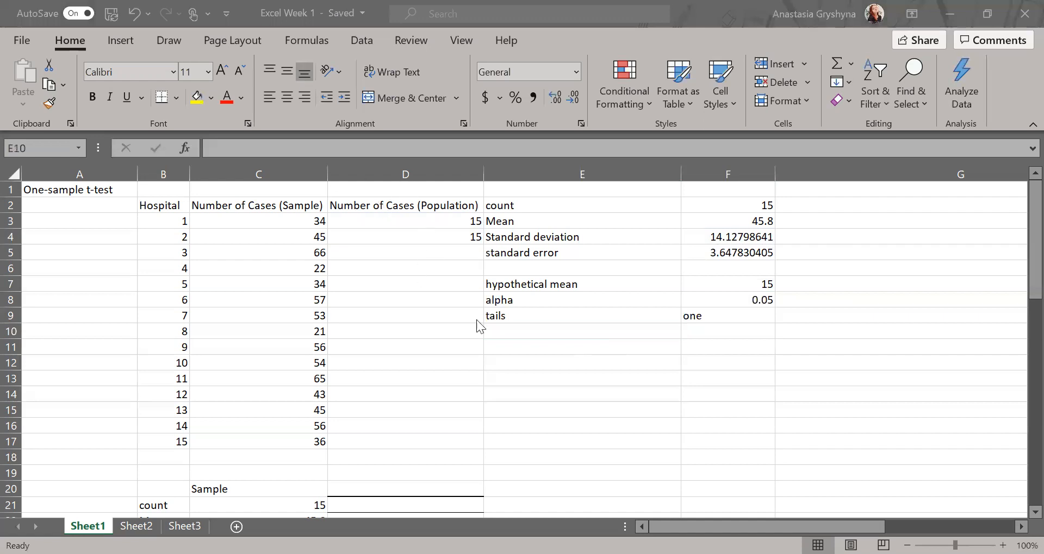
left_click(534, 340)
type("degreed")
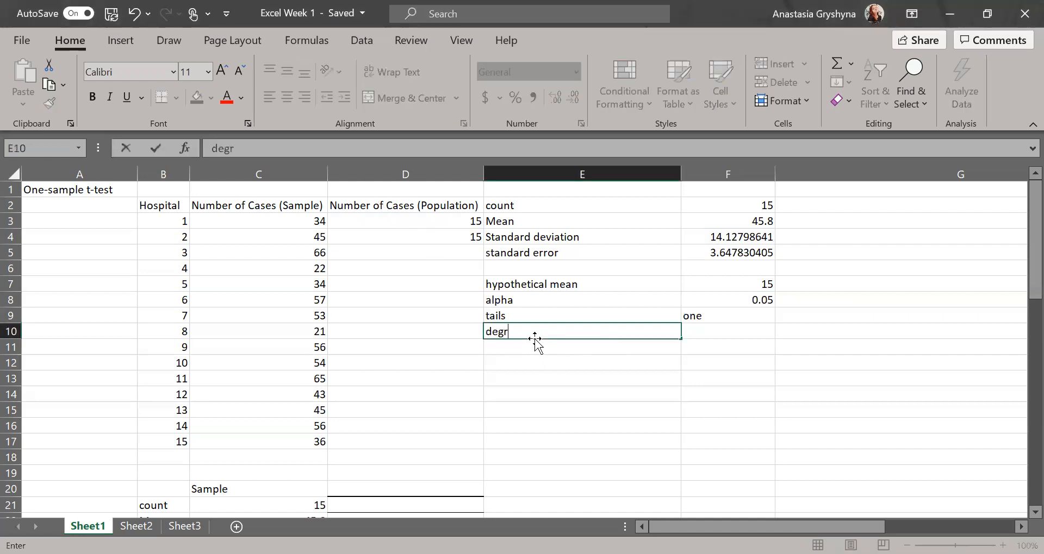
key("BackSpace")
type("s of freedom")
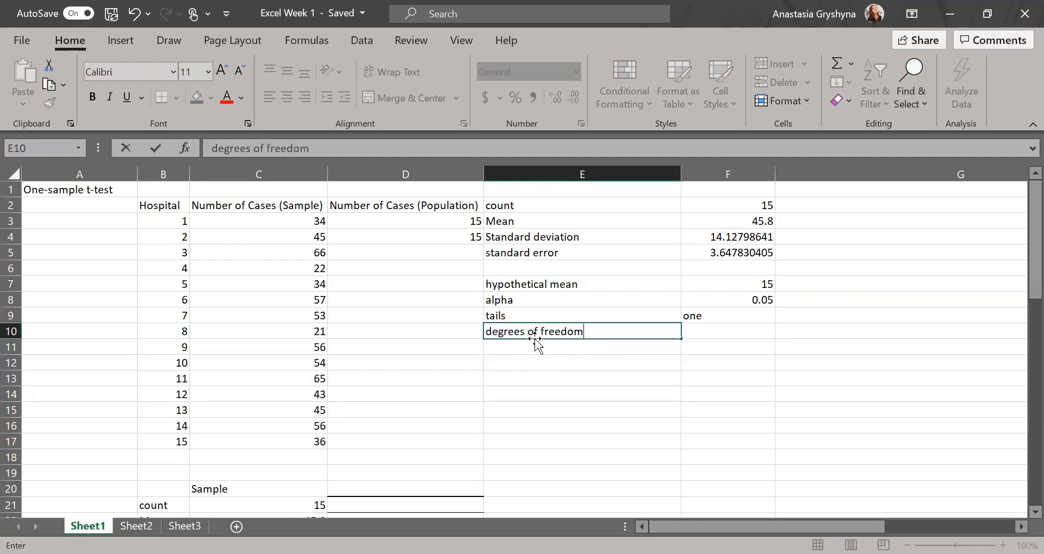
key("Tab")
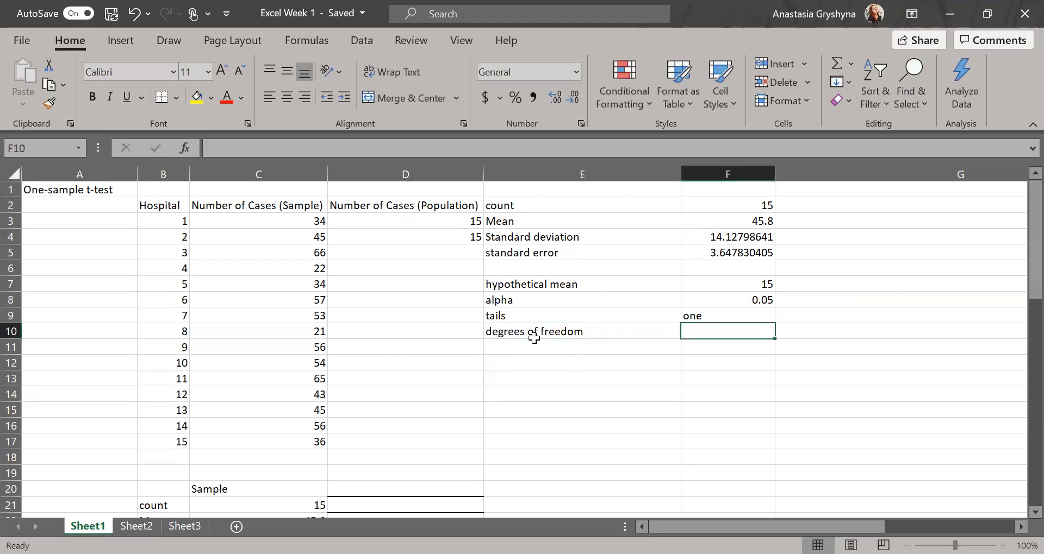
Try =(B3:B17)-1 in F10, then clear the spilled results.
type("=")
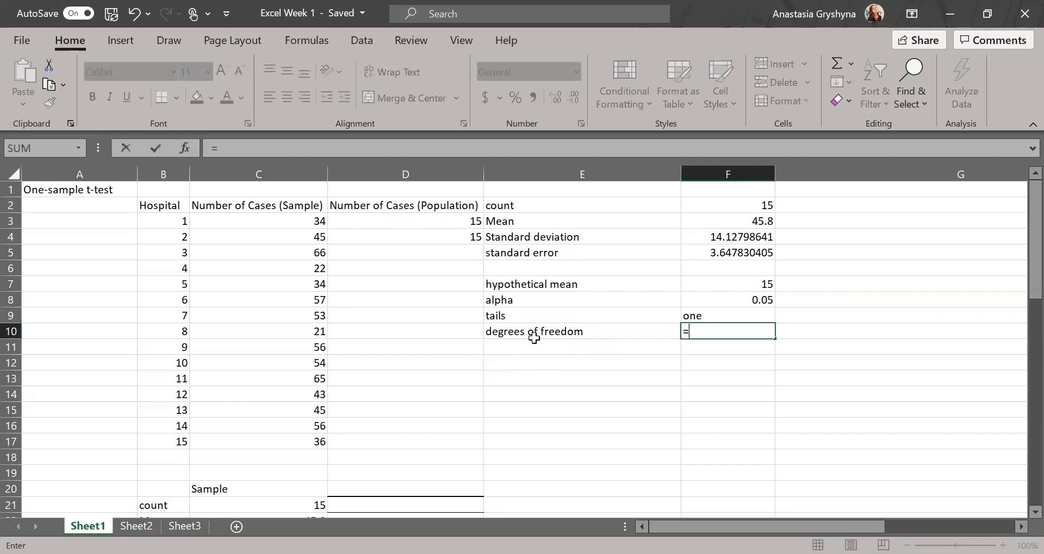
left_click(179, 225)
left_click_drag(179, 229, 179, 444)
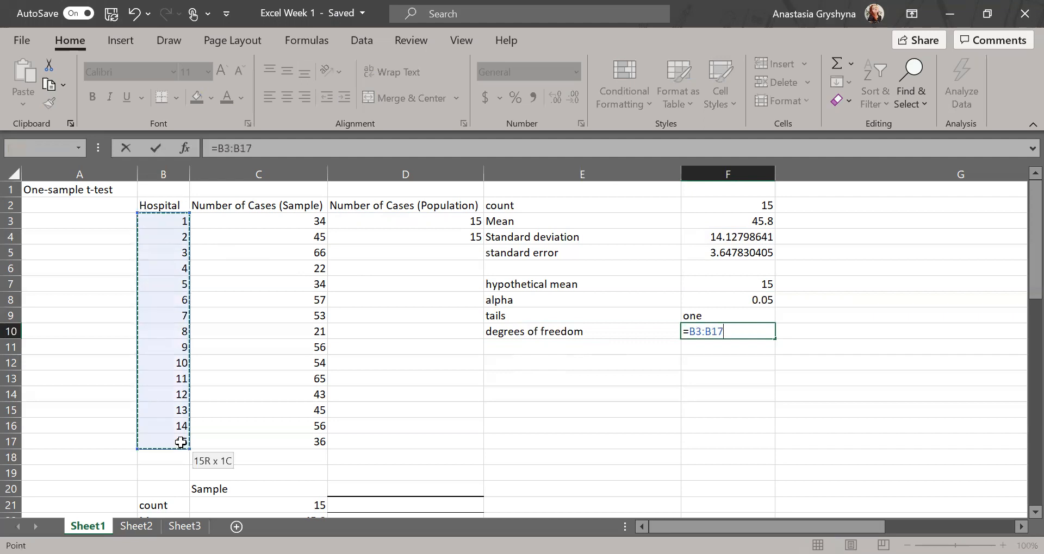
type(")")
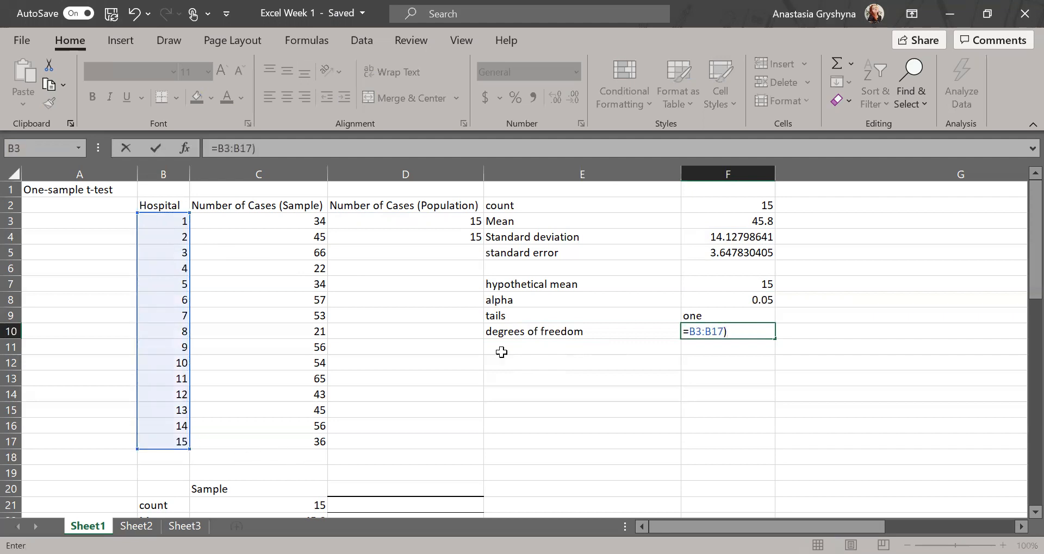
left_click(687, 332)
type("(")
left_click(748, 336)
type("-1")
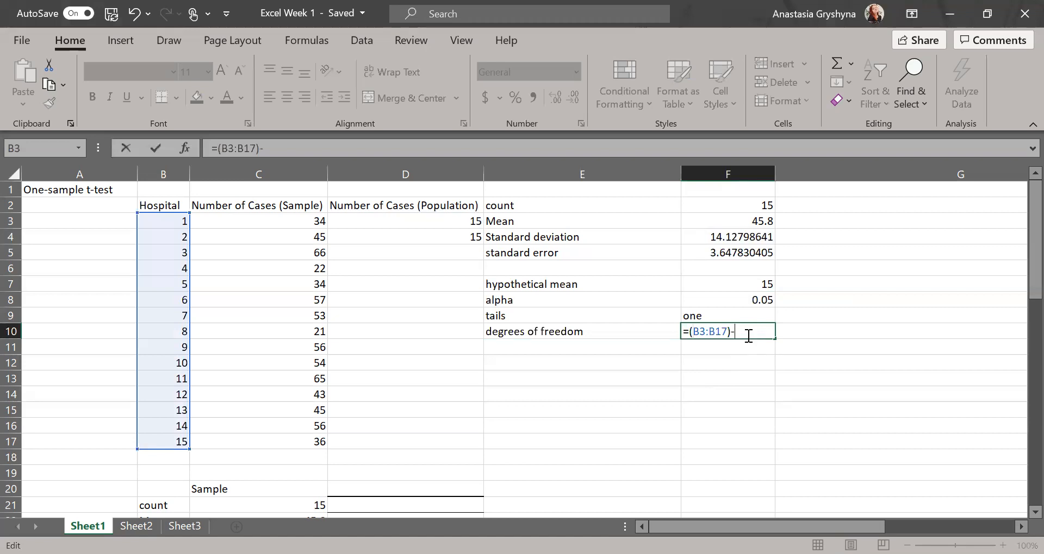
key("Return")
left_click(751, 336)
key("Delete")
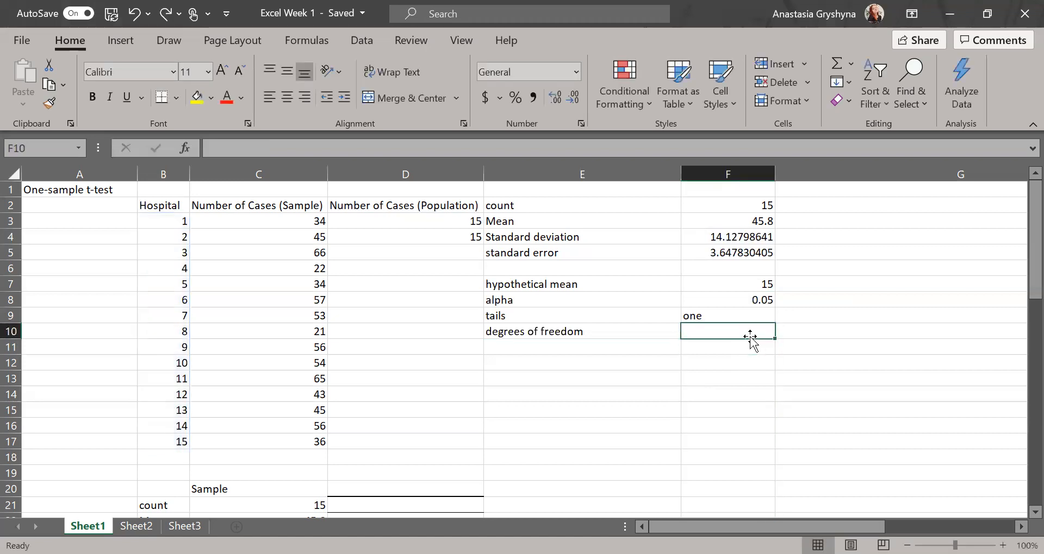
Add the note 'N-1' in G10 and enter =15-1 in F10, giving 14.
left_click(721, 326)
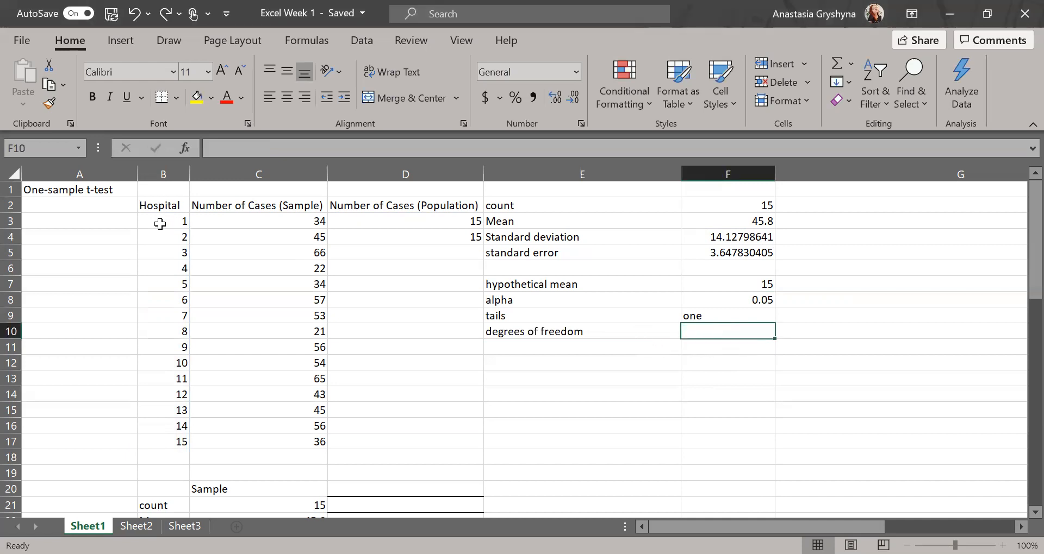
left_click_drag(142, 219, 152, 441)
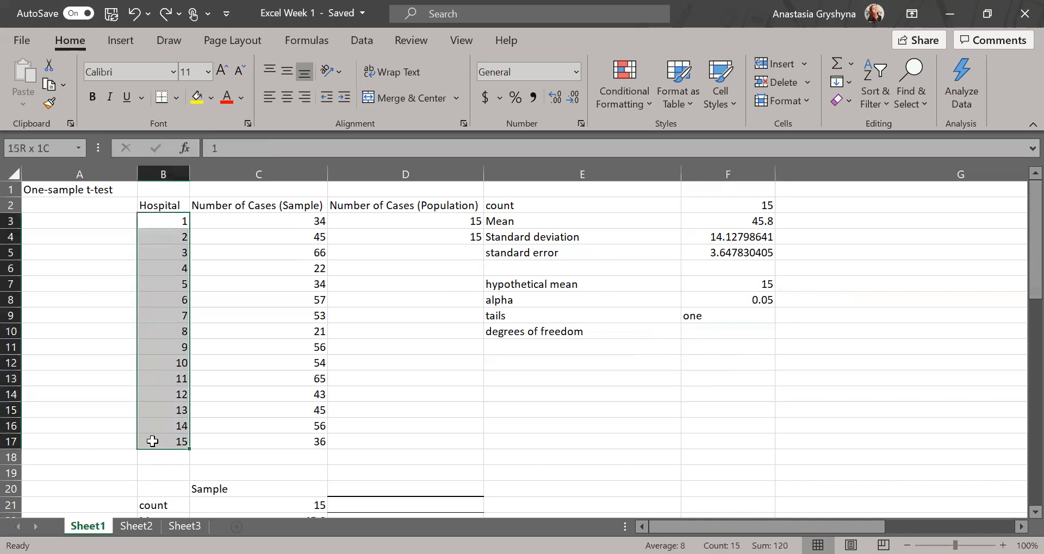
left_click(808, 337)
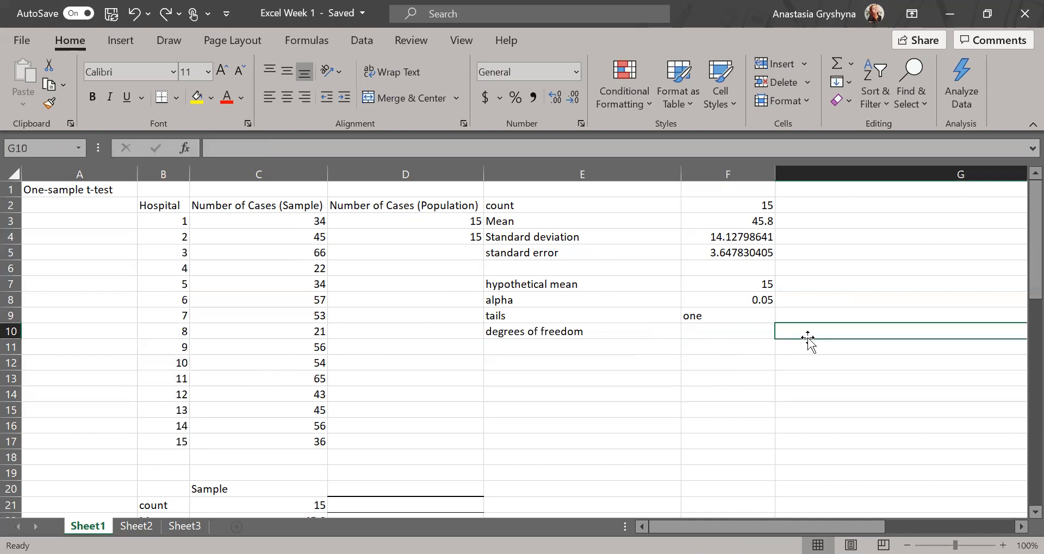
type("N-1")
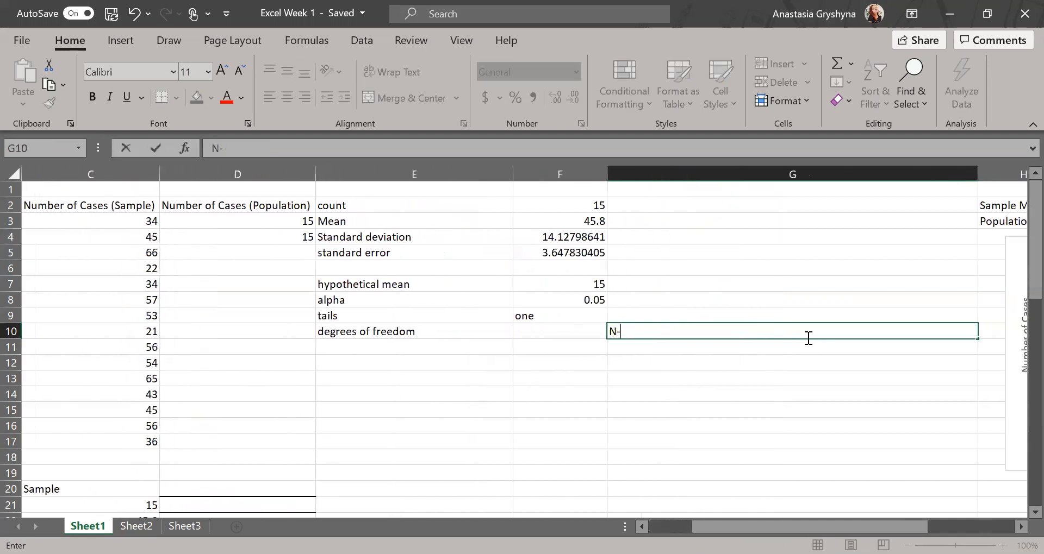
left_click(549, 329)
type("=1")
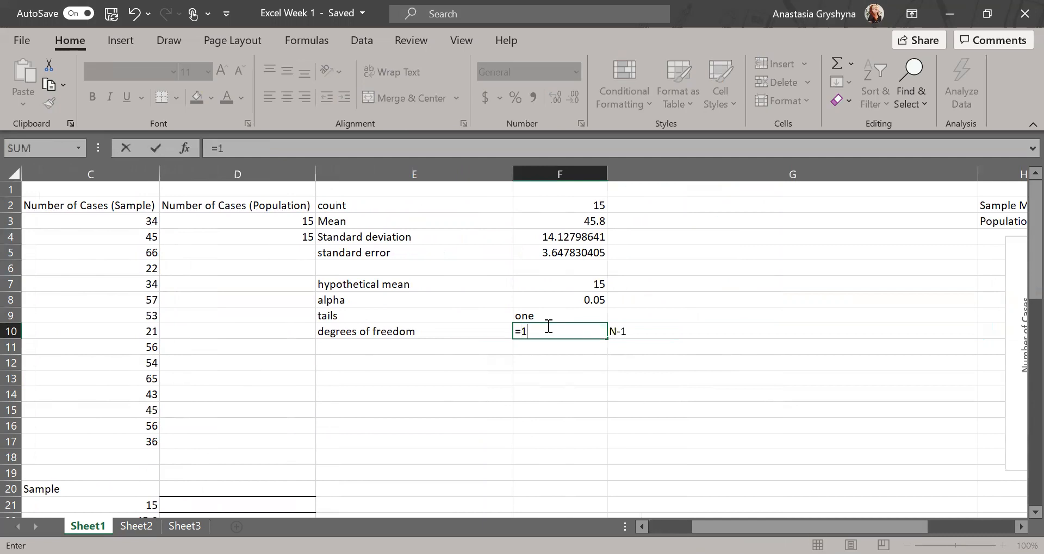
type("5-1")
key("Return")
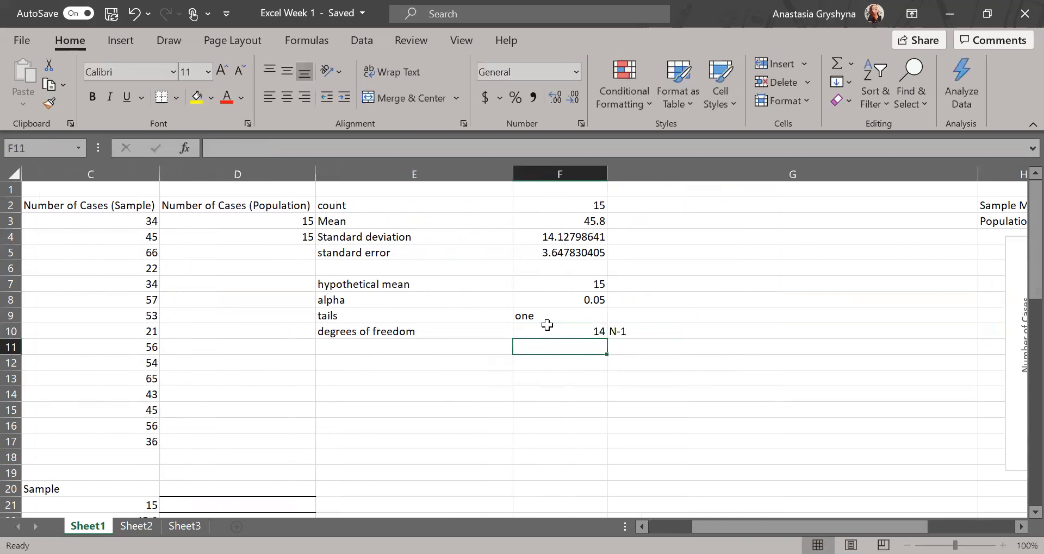
key("alt+Tab")
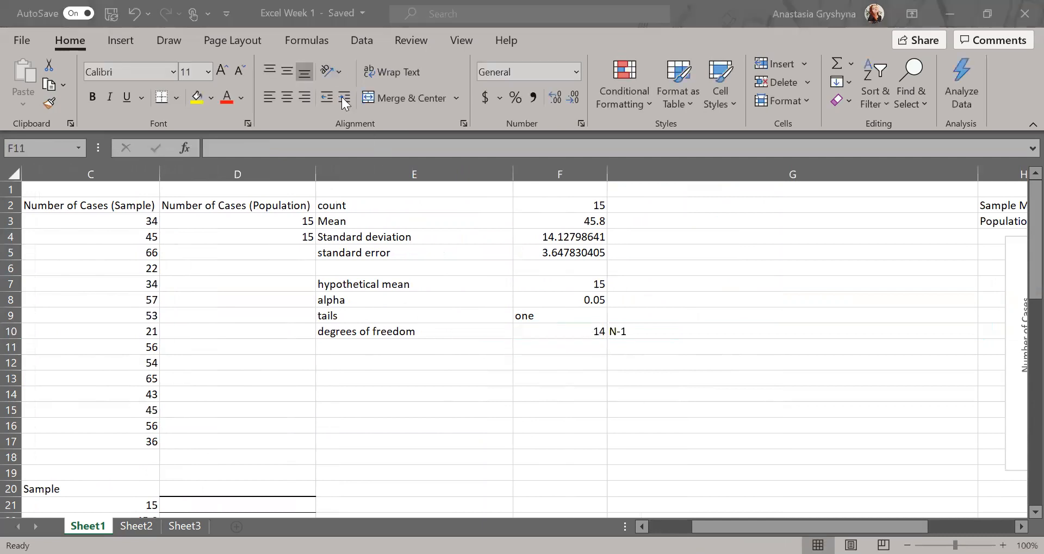
Label E11 't-statistics' and enter =(F3-F7)/F5 in F11, giving 8.443374986.
left_click(337, 346)
type("t-")
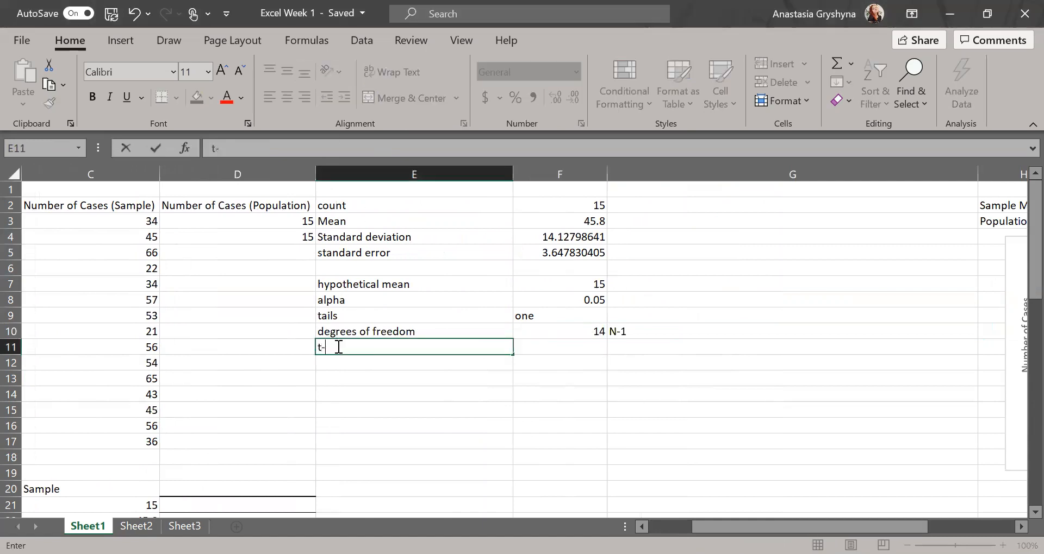
type("statistic")
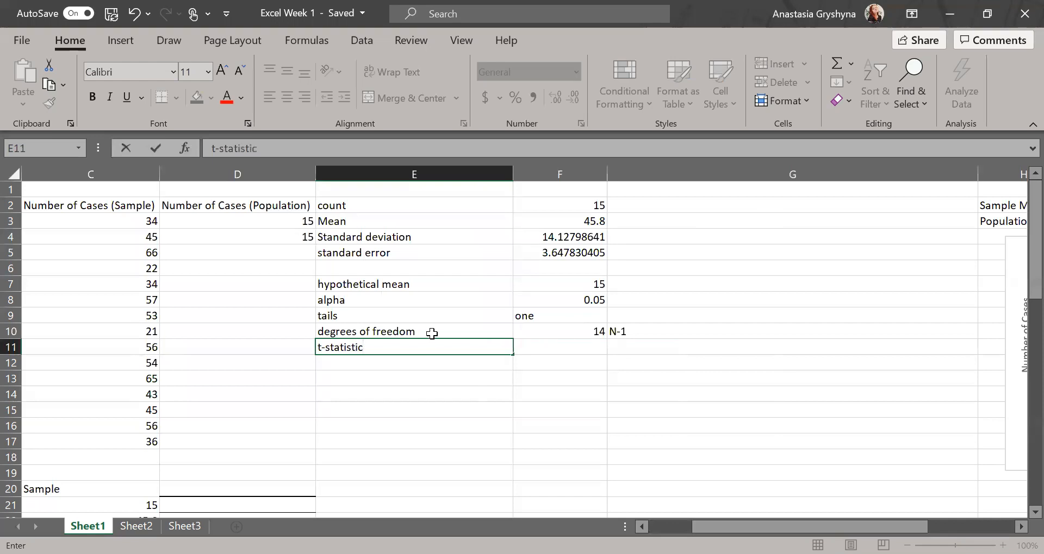
type("s")
left_click(575, 351)
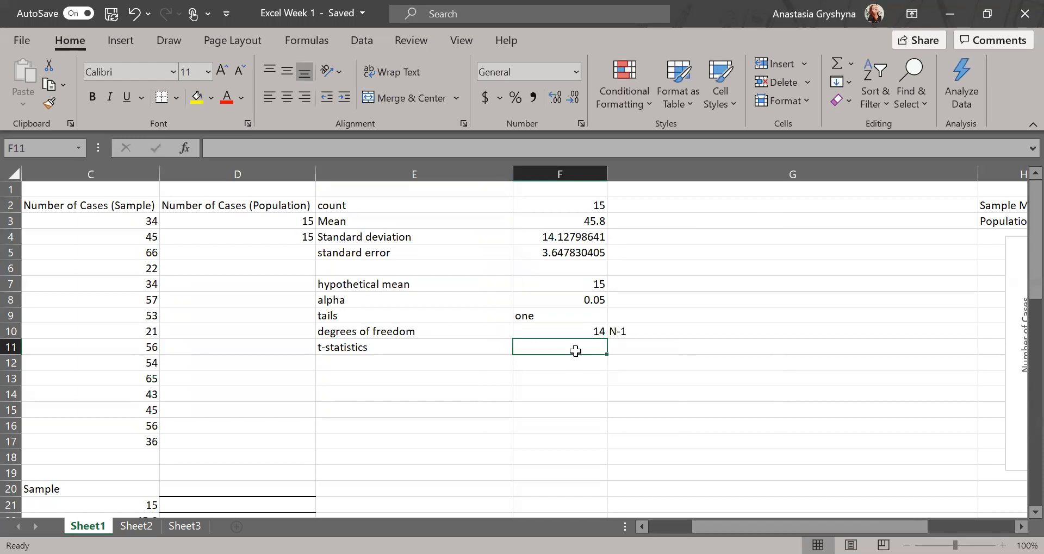
type("(F")
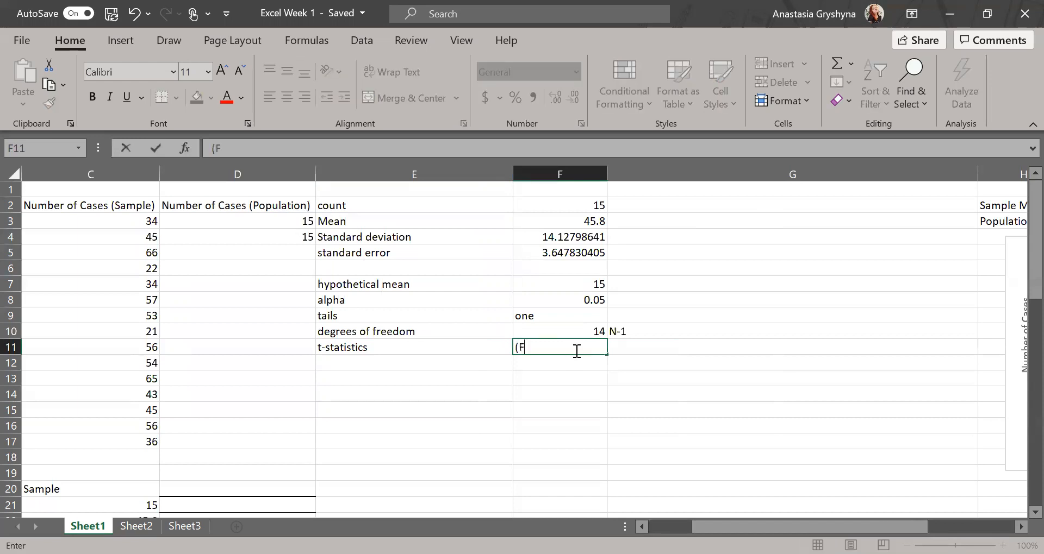
type("3-F7")
key("BackSpace")
key("BackSpace")
key("BackSpace")
key("BackSpace")
key("BackSpace")
key("BackSpace")
type("=F3")
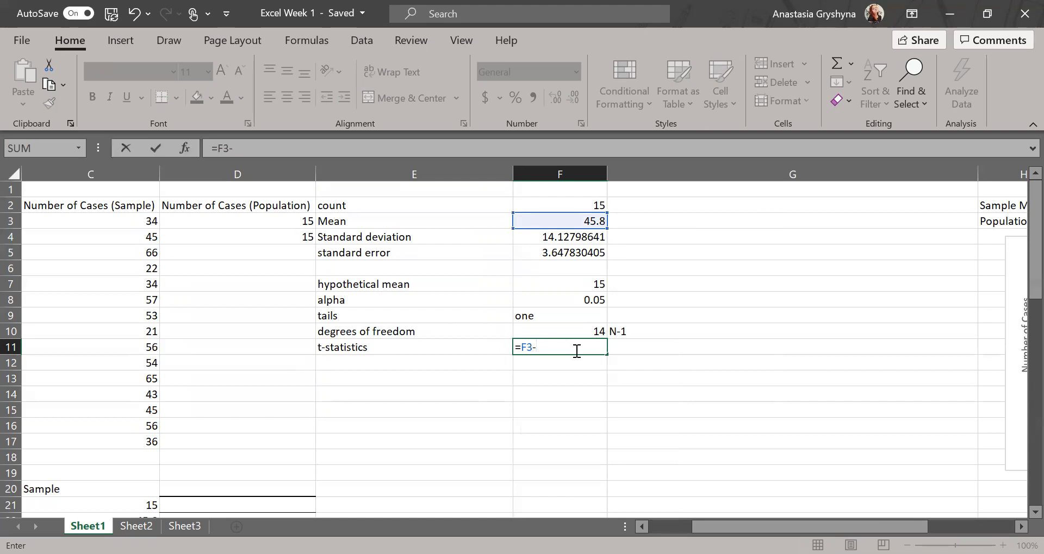
type("-F7")
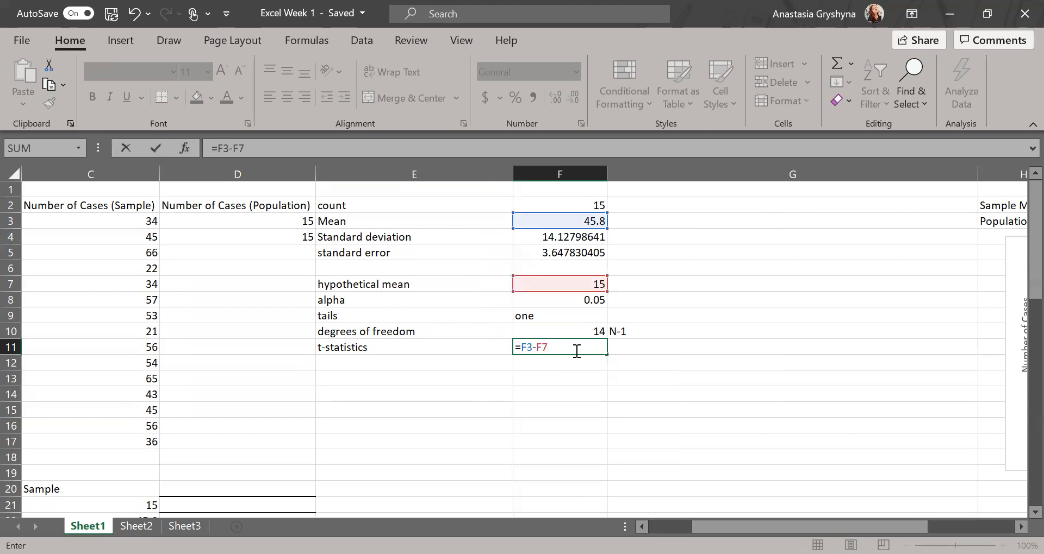
type(")/F")
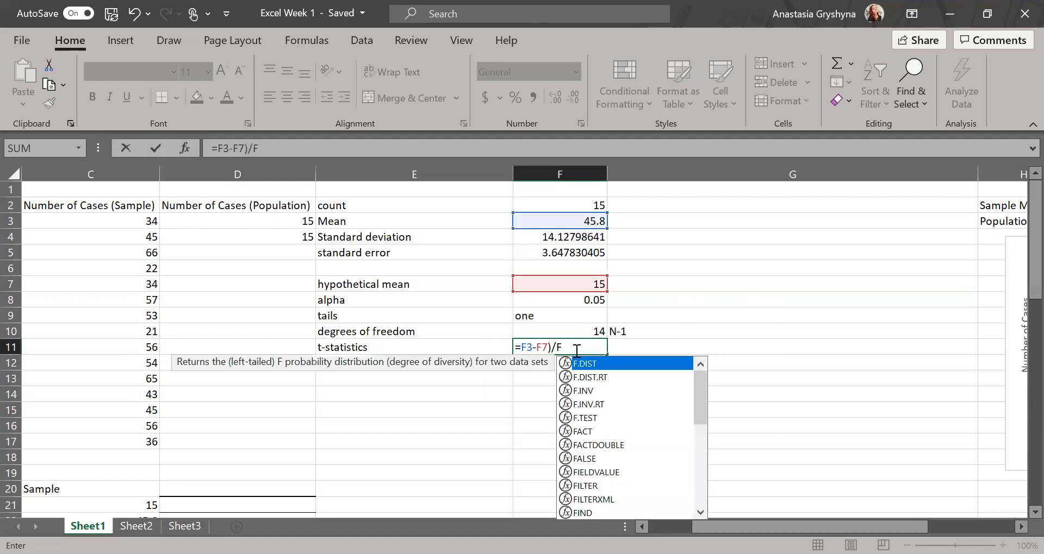
type("5")
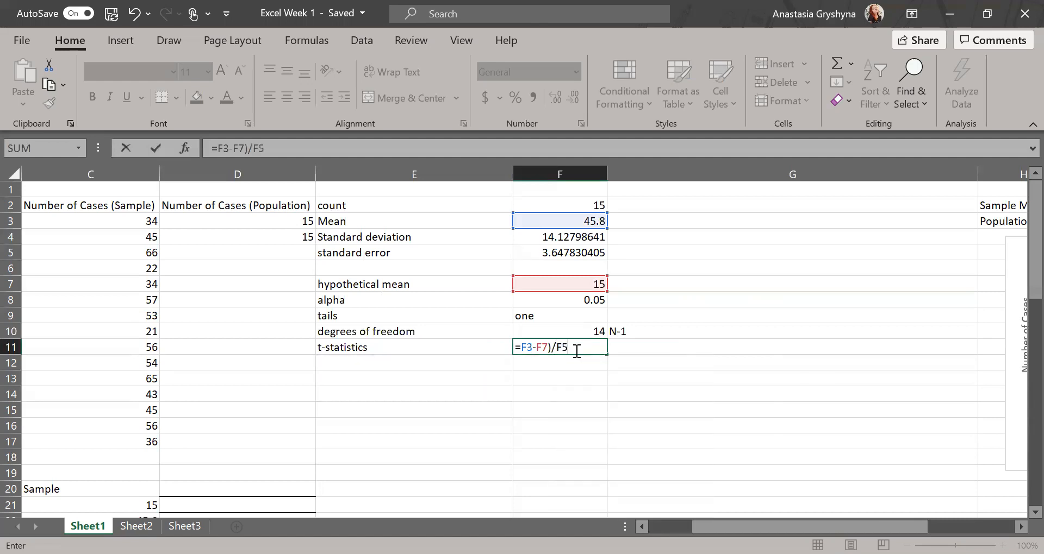
key("Return")
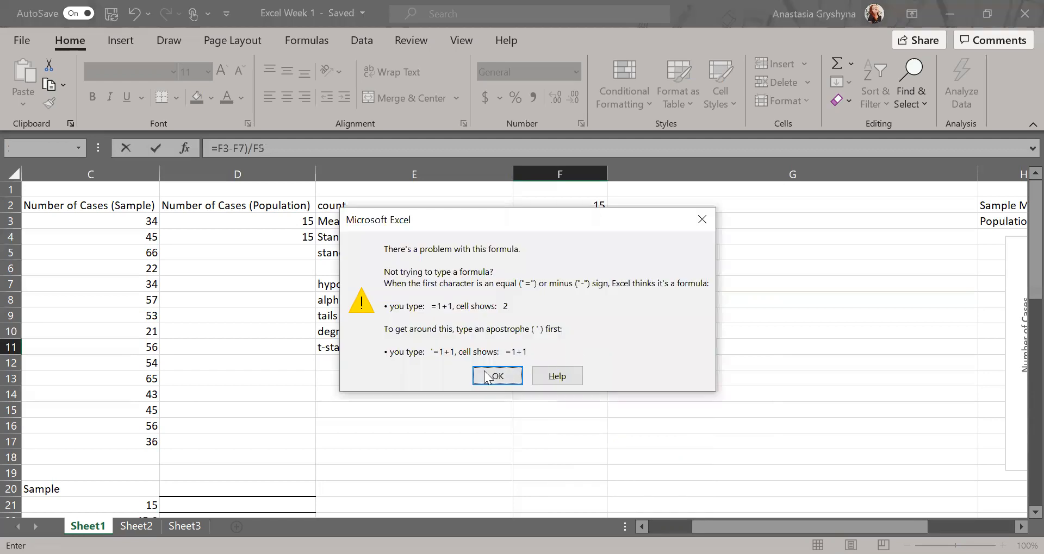
left_click(484, 370)
left_click(521, 347)
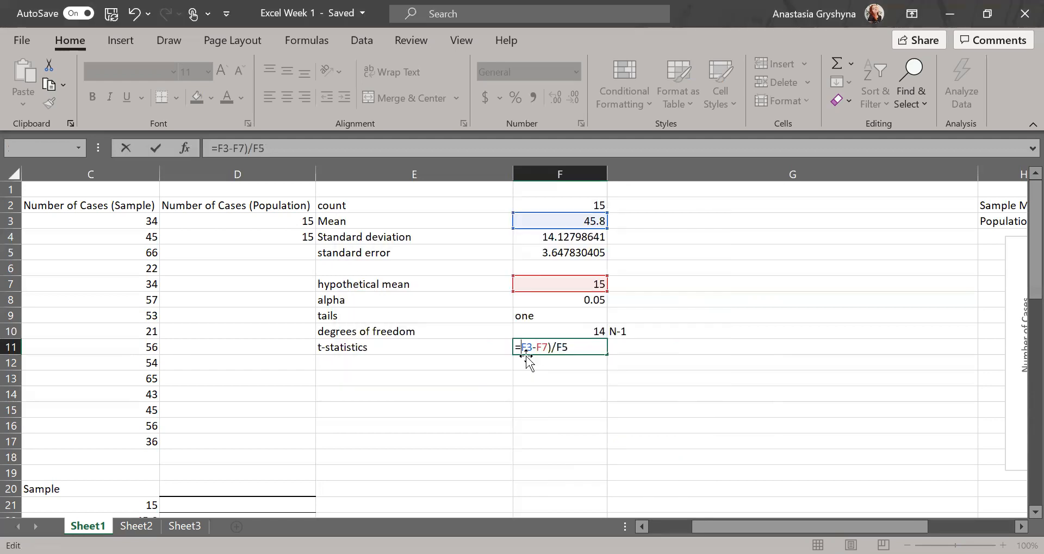
type("(")
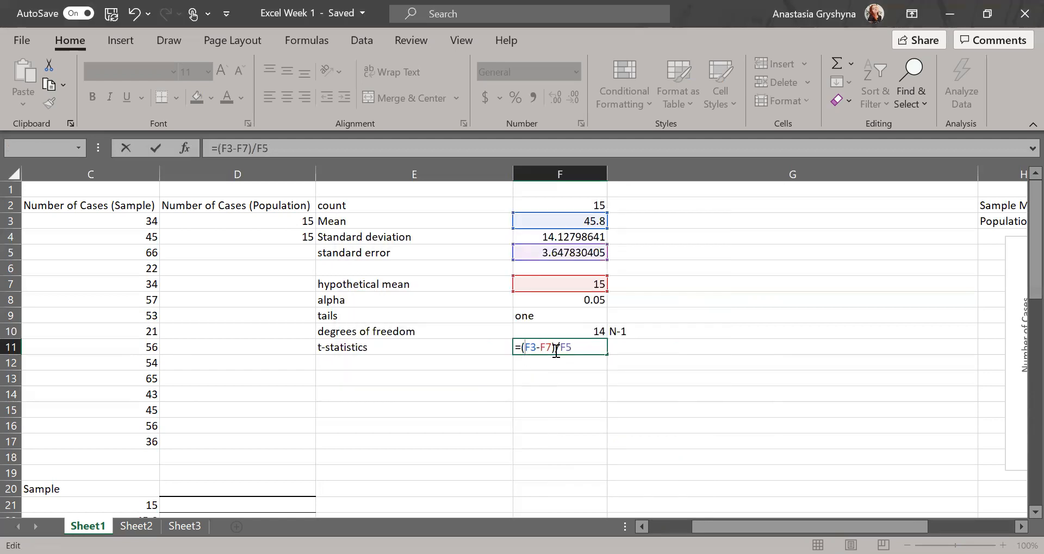
key("Return")
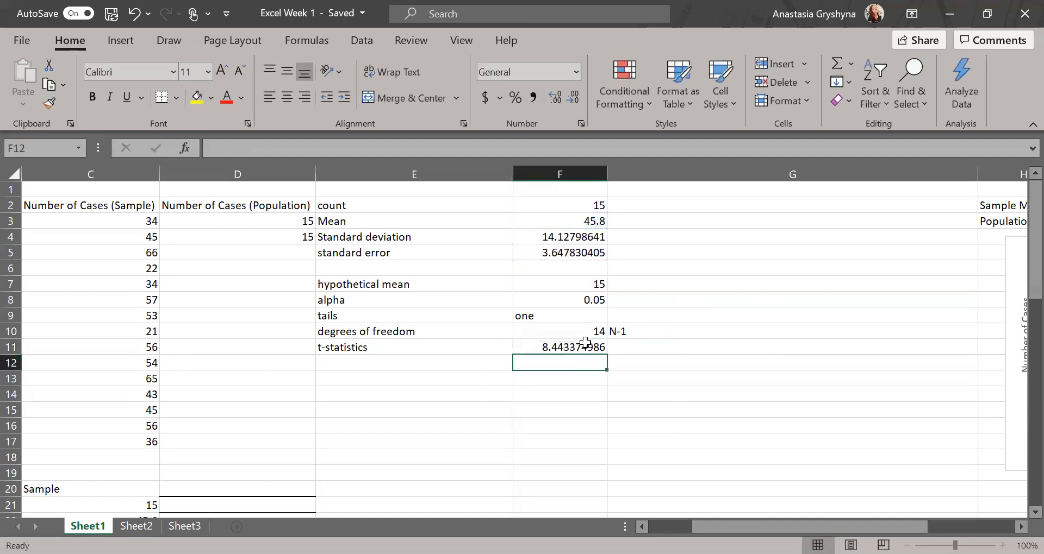
Label E12 'p value' and enter =T.DIST.RT(F11,F10) in F12, returning 3.63434E-07.
left_click(349, 96)
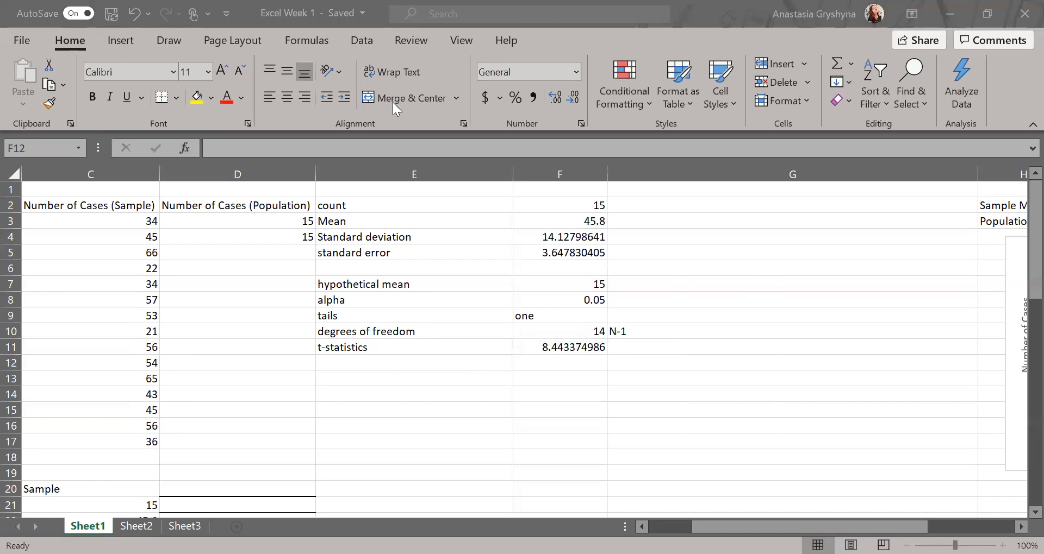
left_click(372, 368)
type("p")
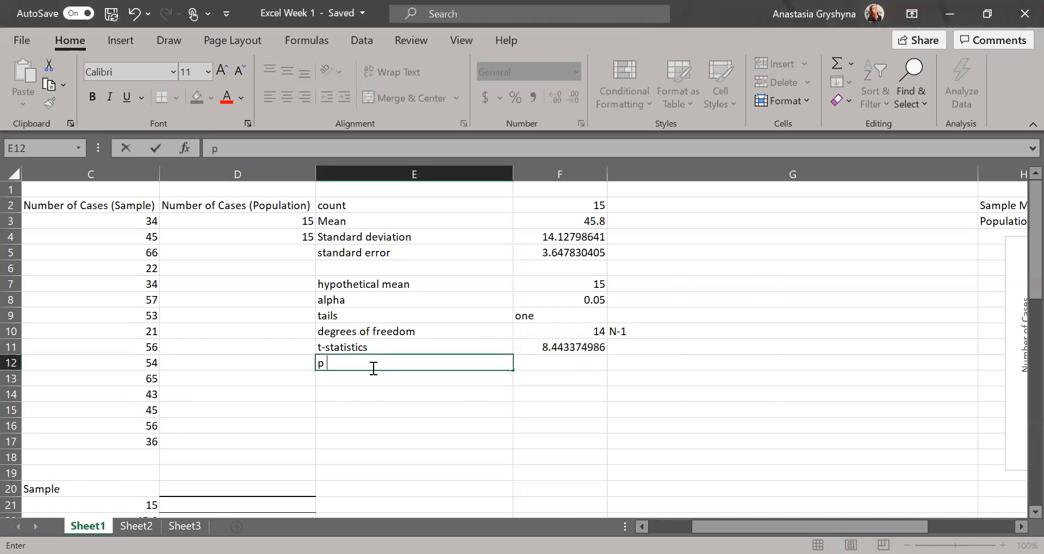
type(" value")
left_click(544, 364)
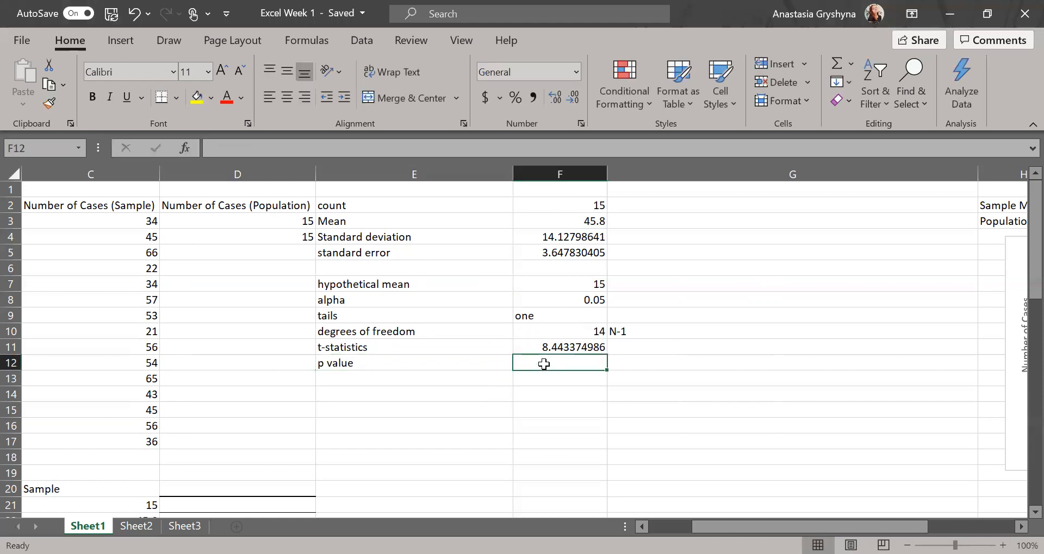
type("=")
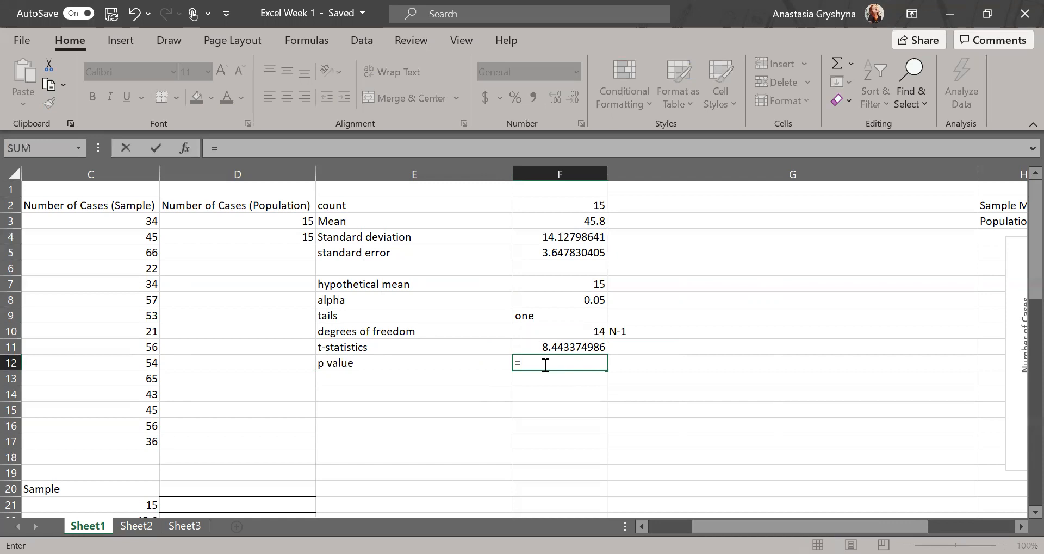
type("t.dis")
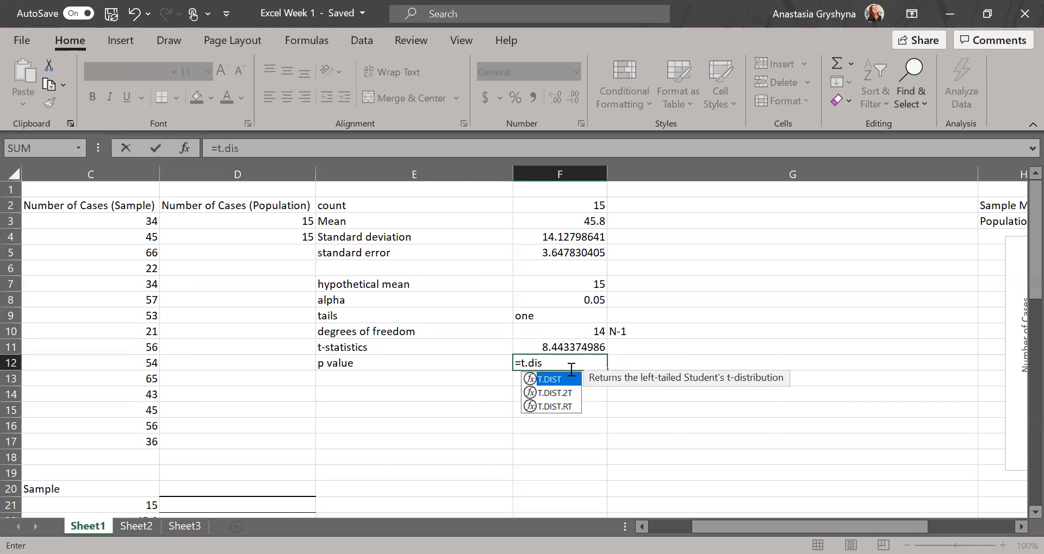
double_click(565, 408)
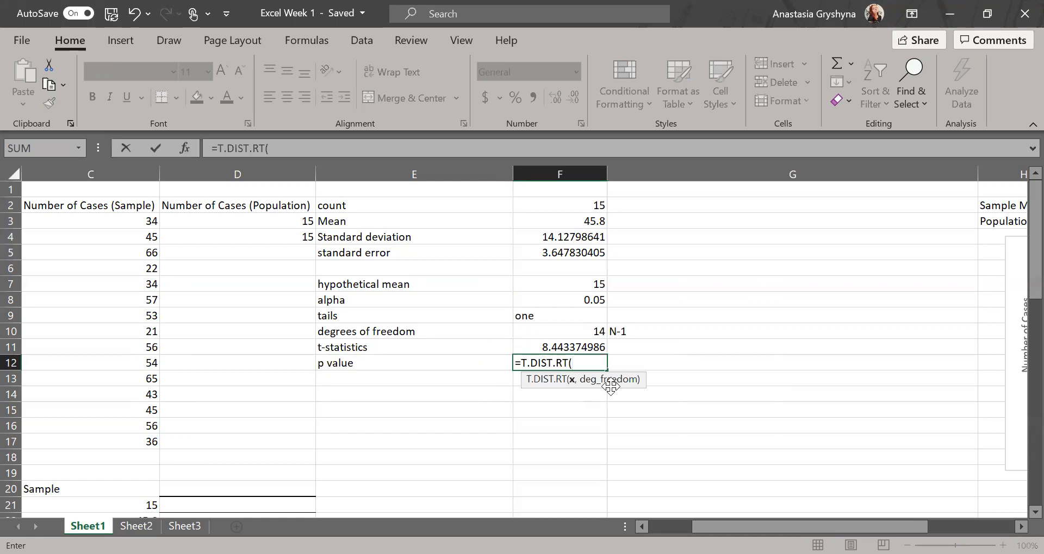
key("Up")
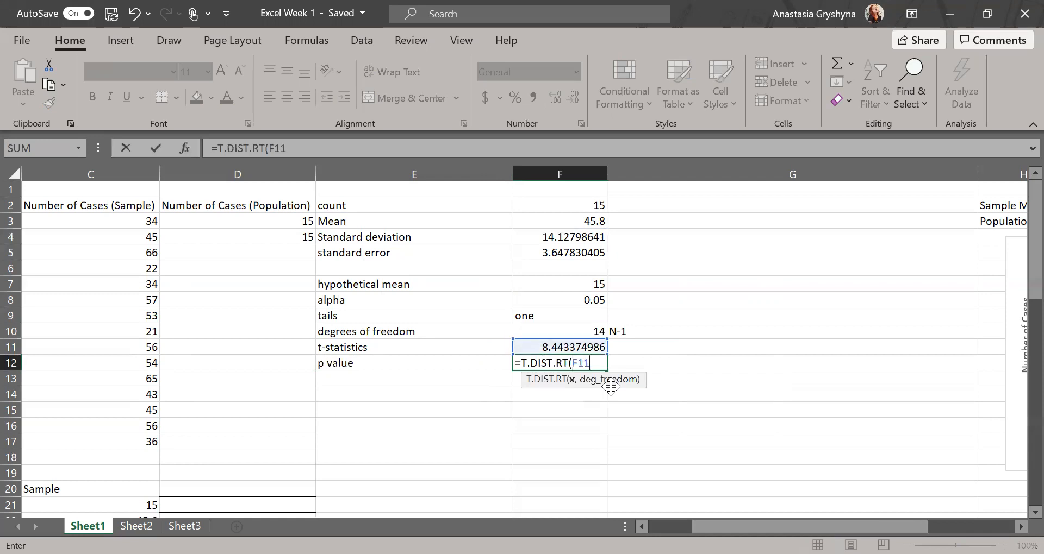
type(",")
key("Up")
key("Up")
type(")")
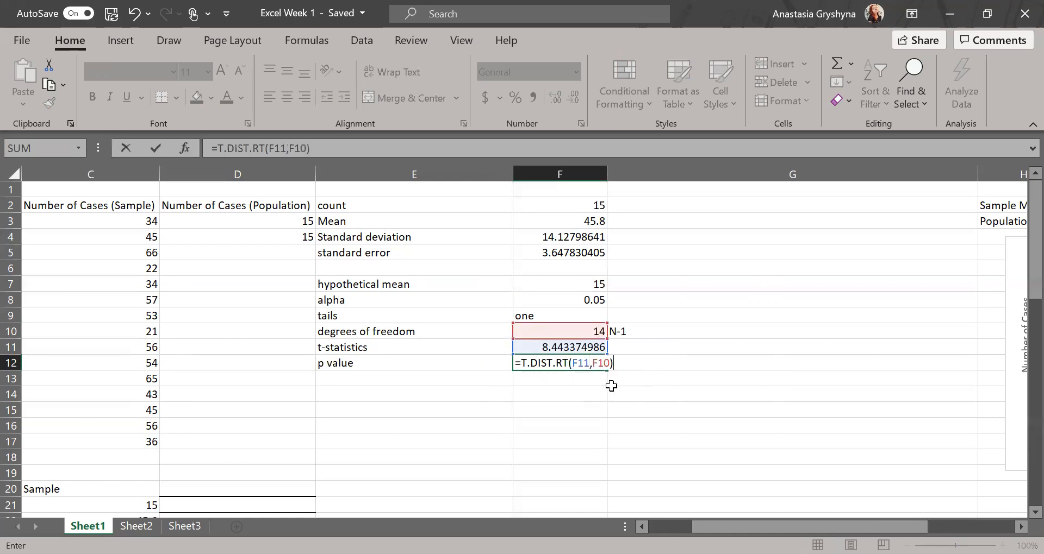
key("Return")
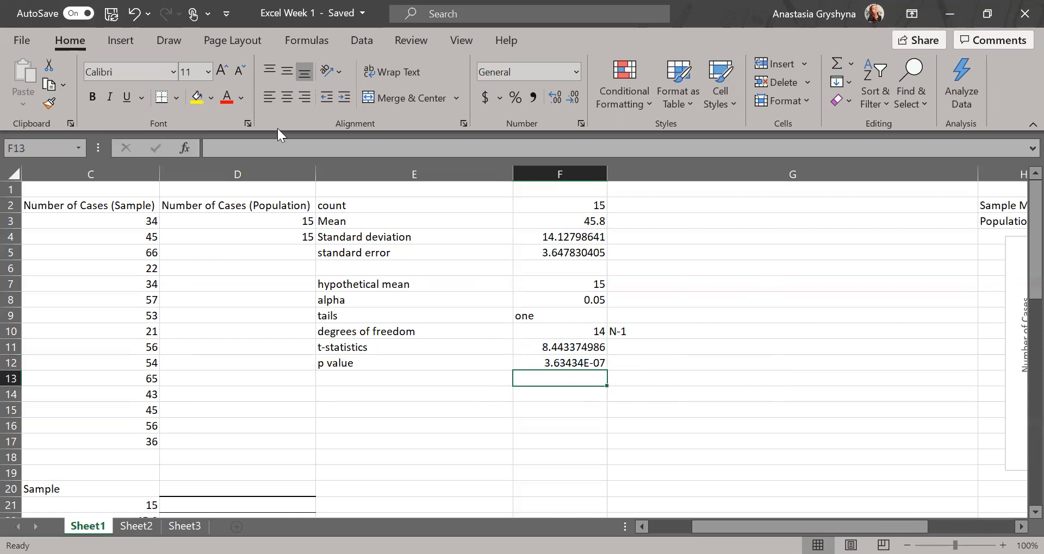
key("alt+Tab")
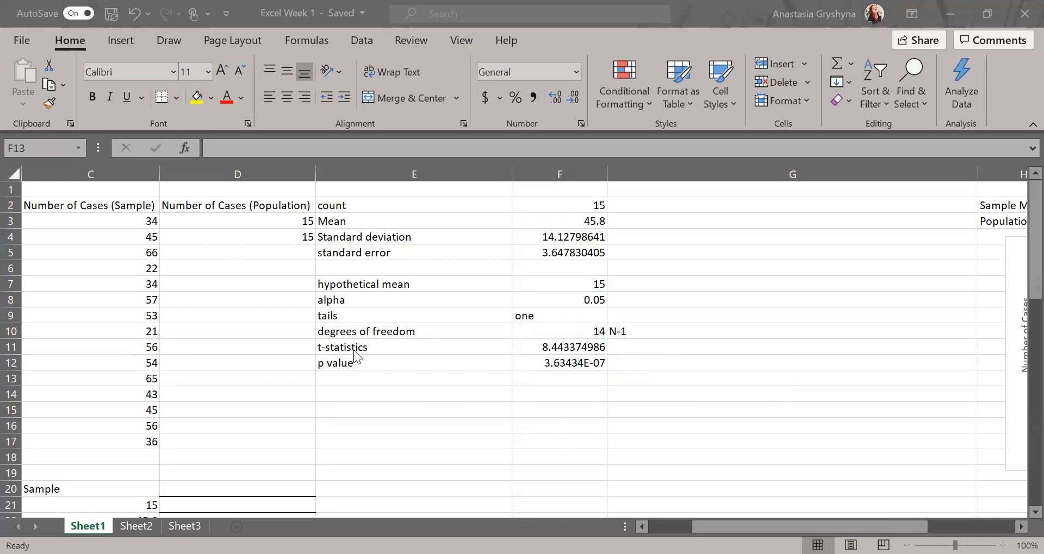
Label B18 'Mean' and enter =AVERAGE(C3:C17) in C18, giving 45.8.
scroll(354, 351, "left", 2)
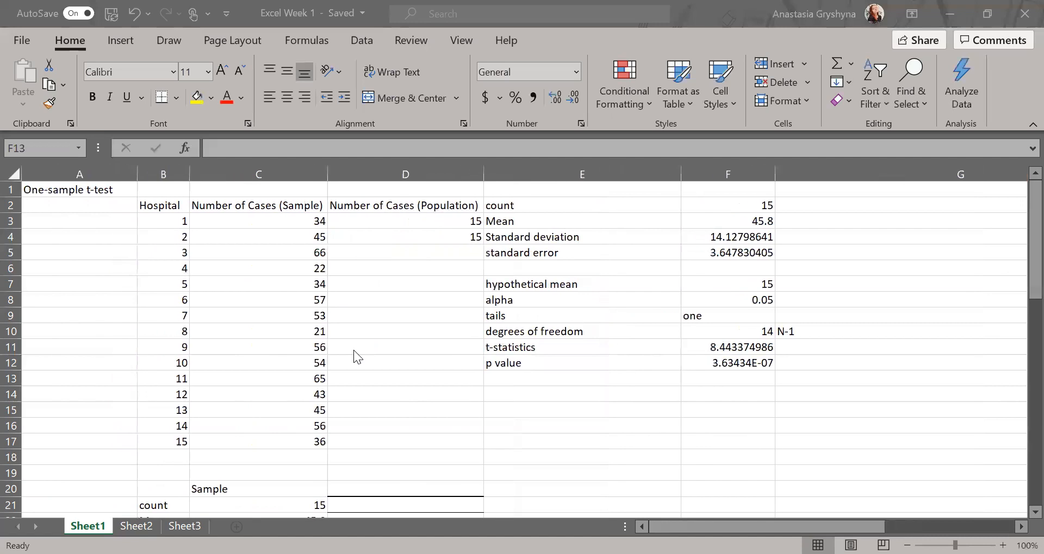
scroll(354, 352, "right", 3)
scroll(353, 357, "left", 3)
left_click(162, 458)
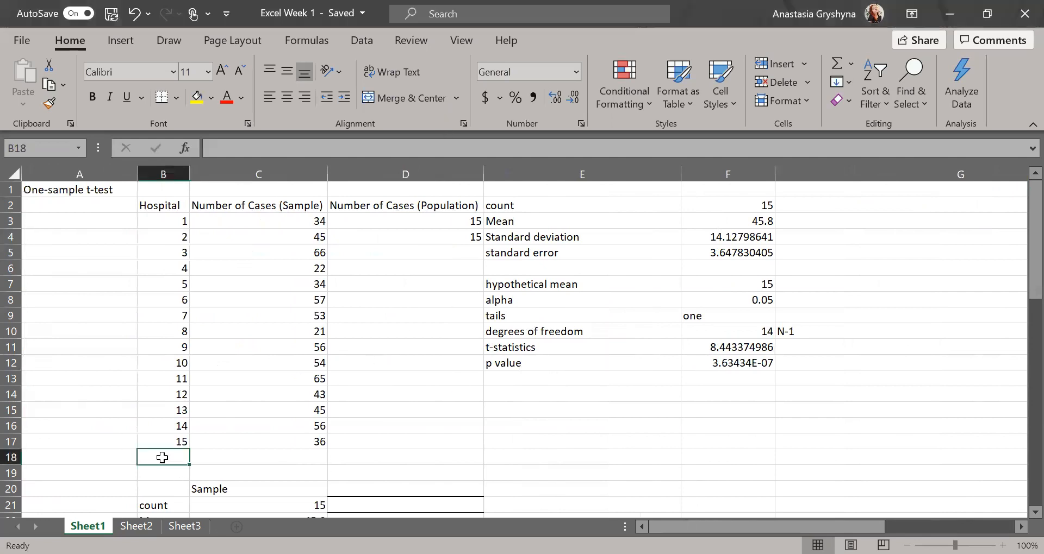
type("Mean")
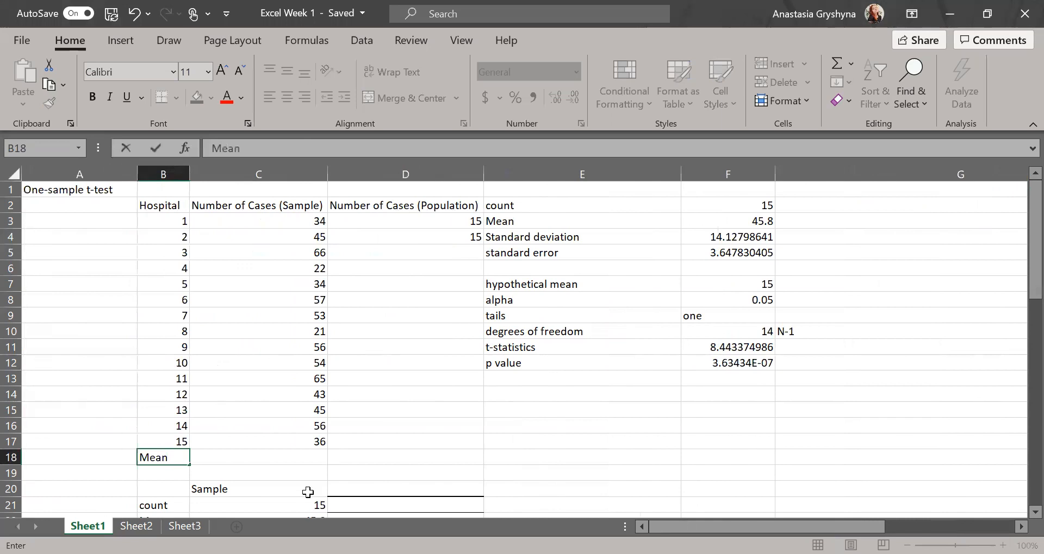
left_click(303, 461)
type("=")
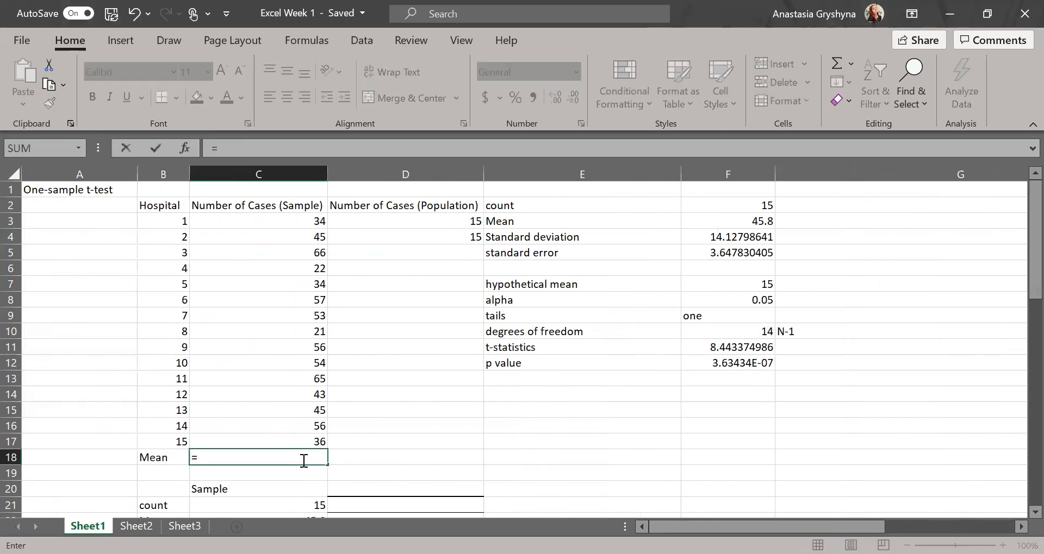
type("mea")
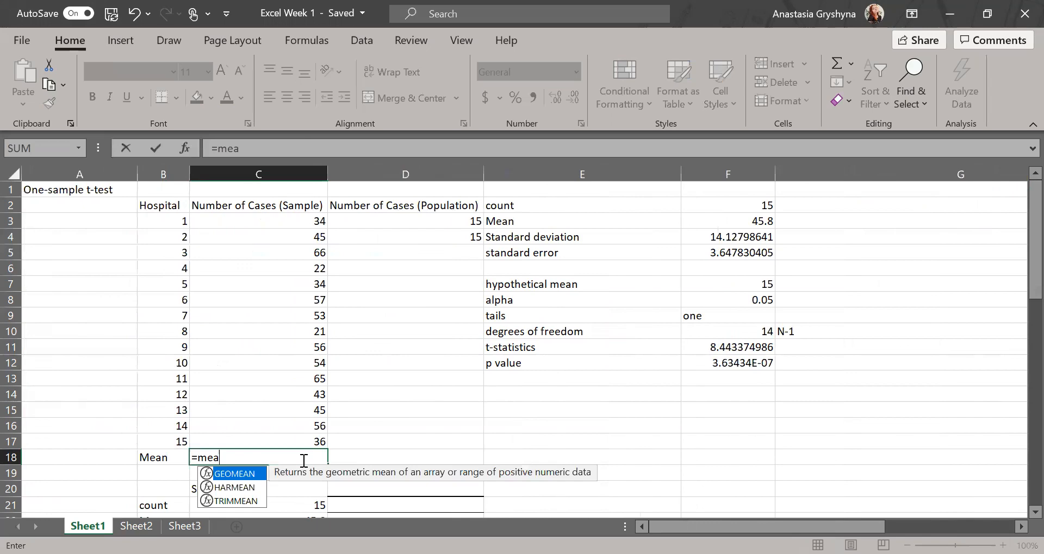
key("BackSpace")
key("BackSpace")
key("BackSpace")
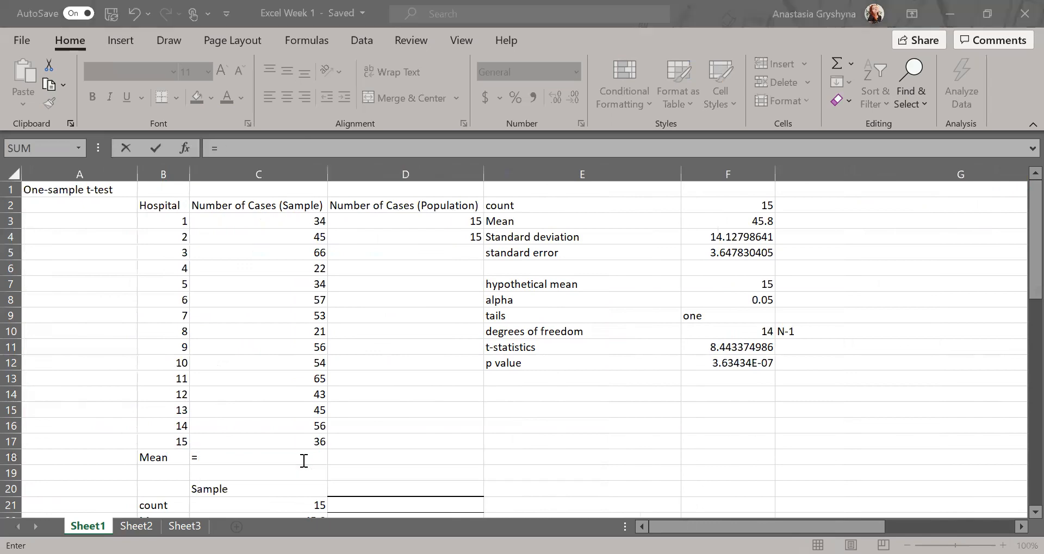
left_click(256, 453)
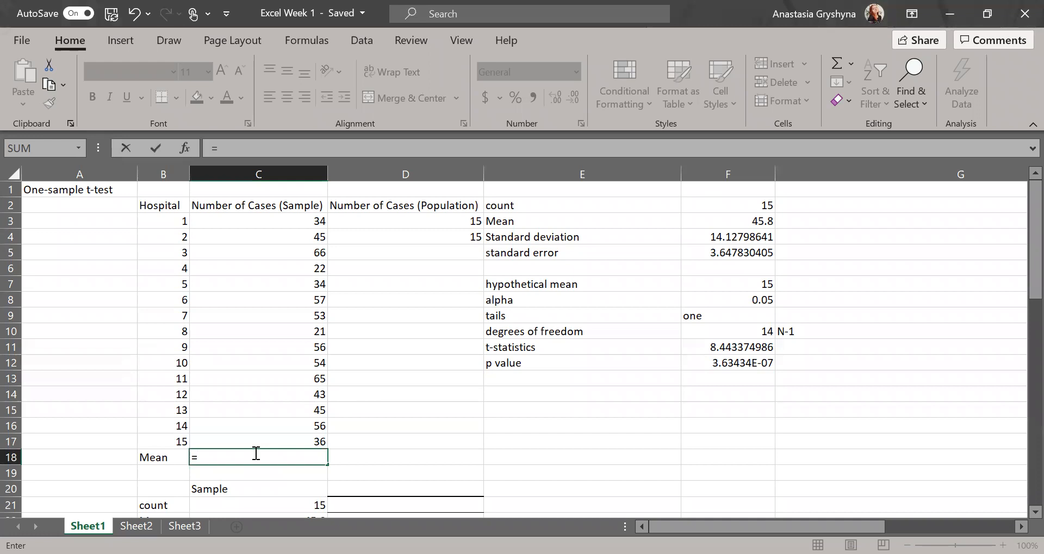
type("ave")
double_click(238, 488)
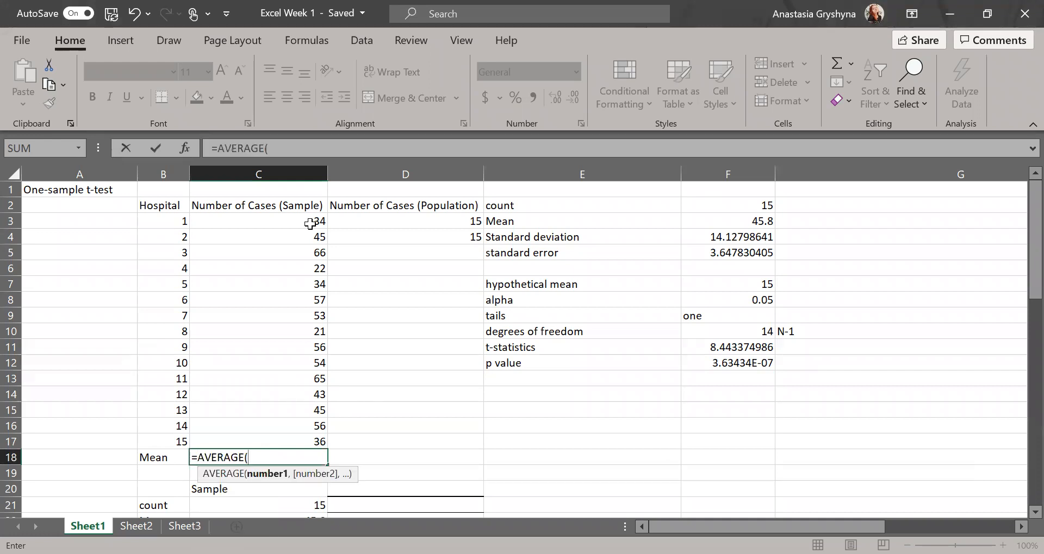
left_click(309, 228)
left_click_drag(309, 227, 279, 442)
key("Return")
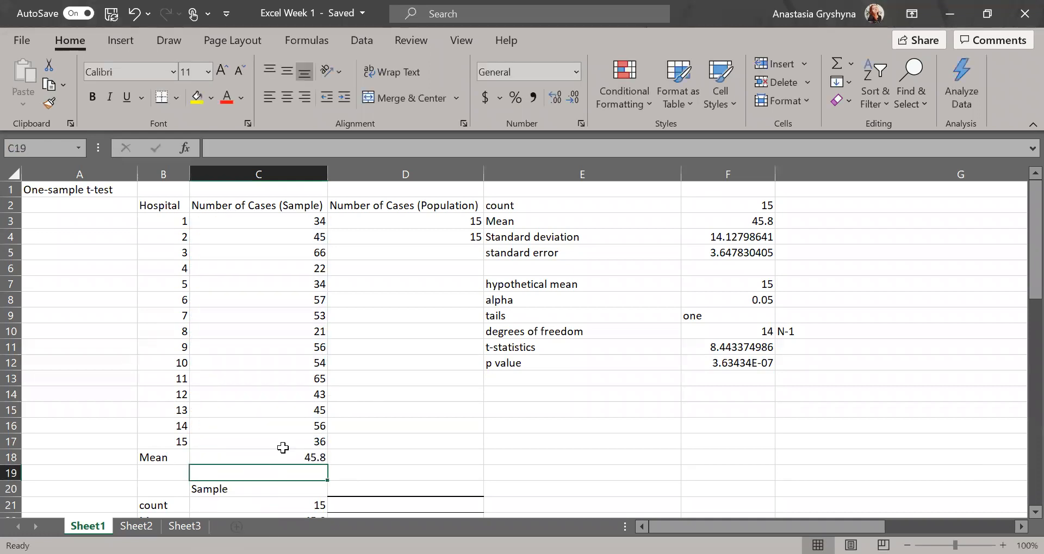
Enter =AVERAGE(D3:D4) in D18 for the population mean of 15.
left_click(358, 460)
type("=")
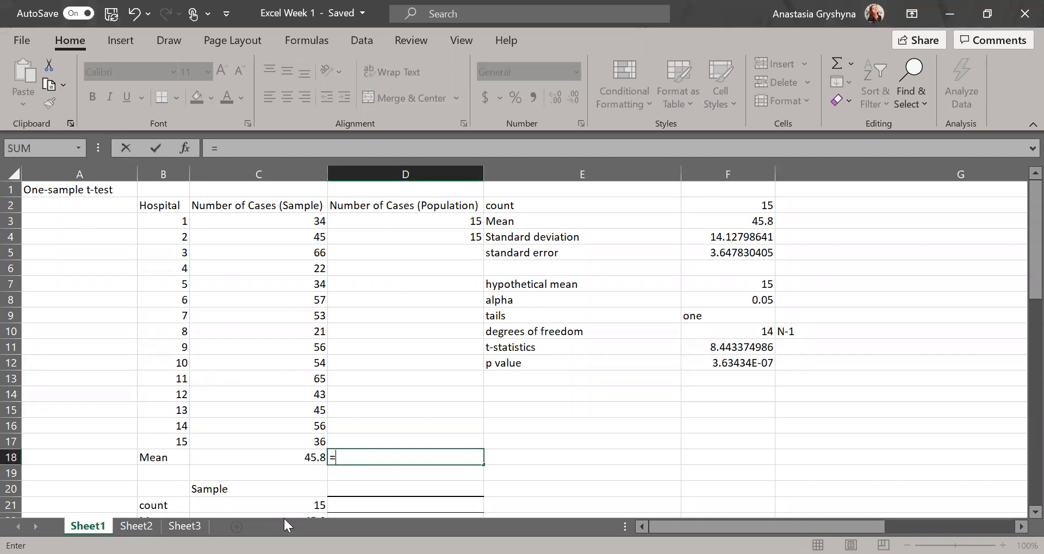
type("ave")
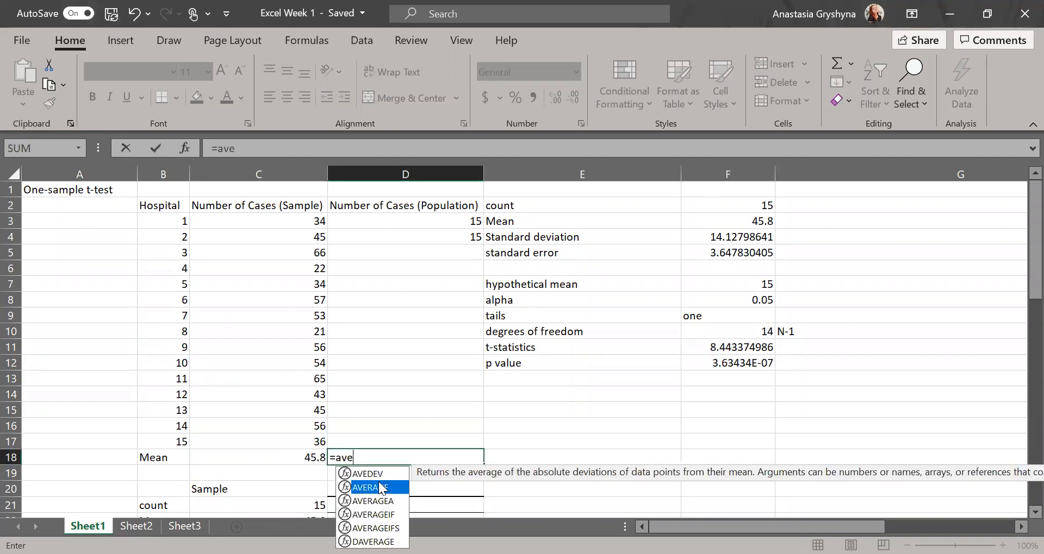
double_click(379, 483)
left_click_drag(465, 220, 466, 230)
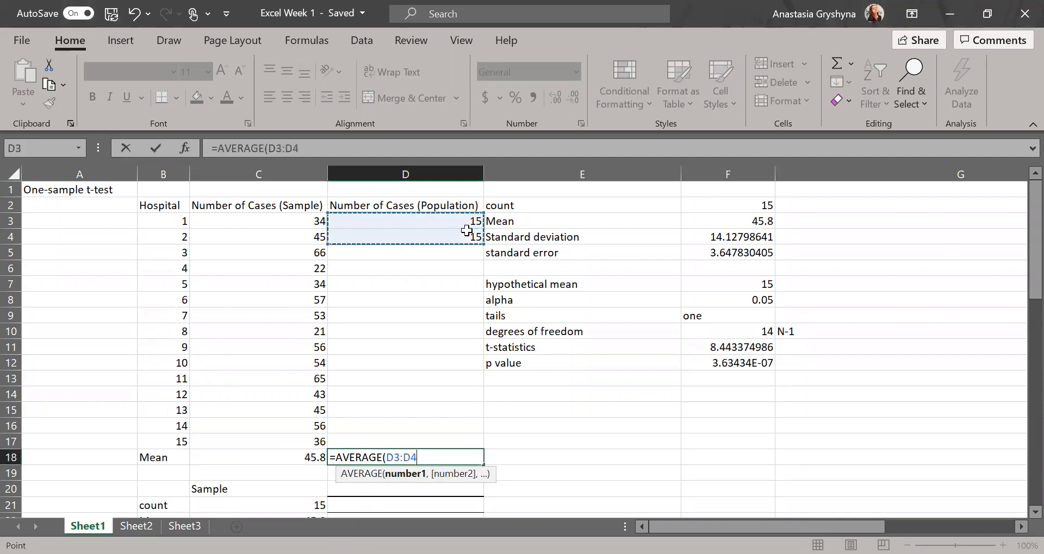
key("Return")
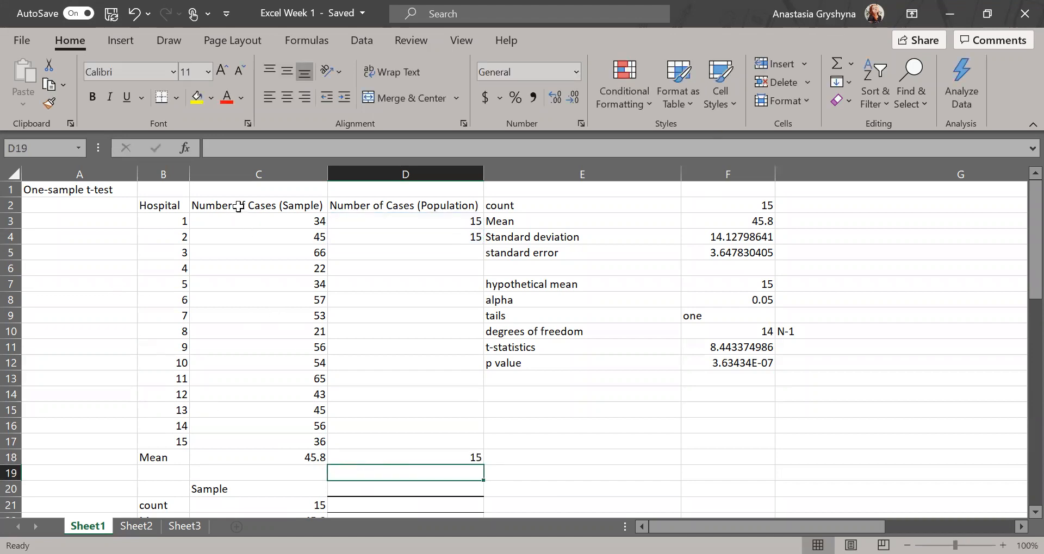
left_click_drag(238, 206, 368, 201)
Insert a 2-D clustered column chart comparing the sample mean 45.8 with population mean 15.
left_click_drag(164, 459, 419, 460)
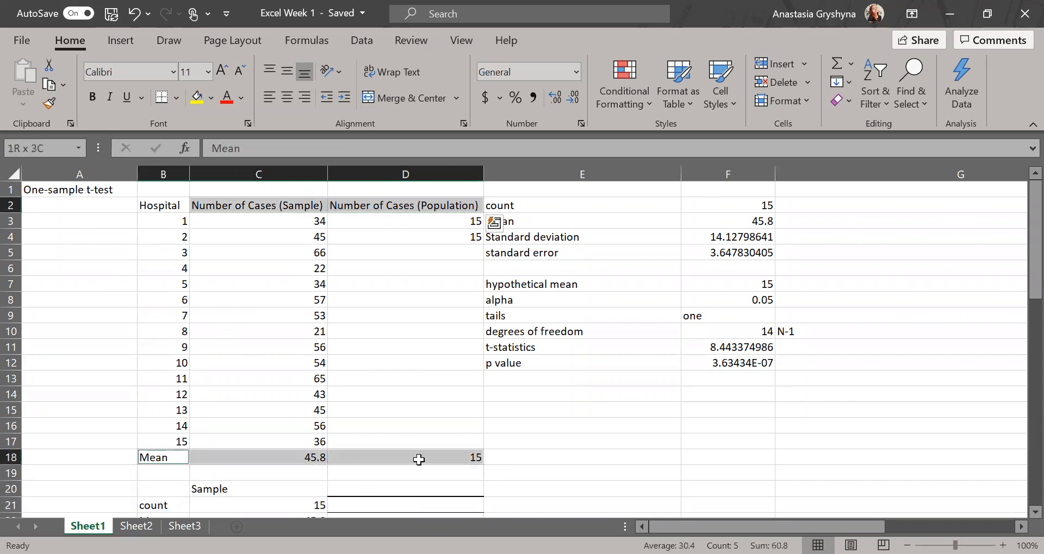
left_click(122, 38)
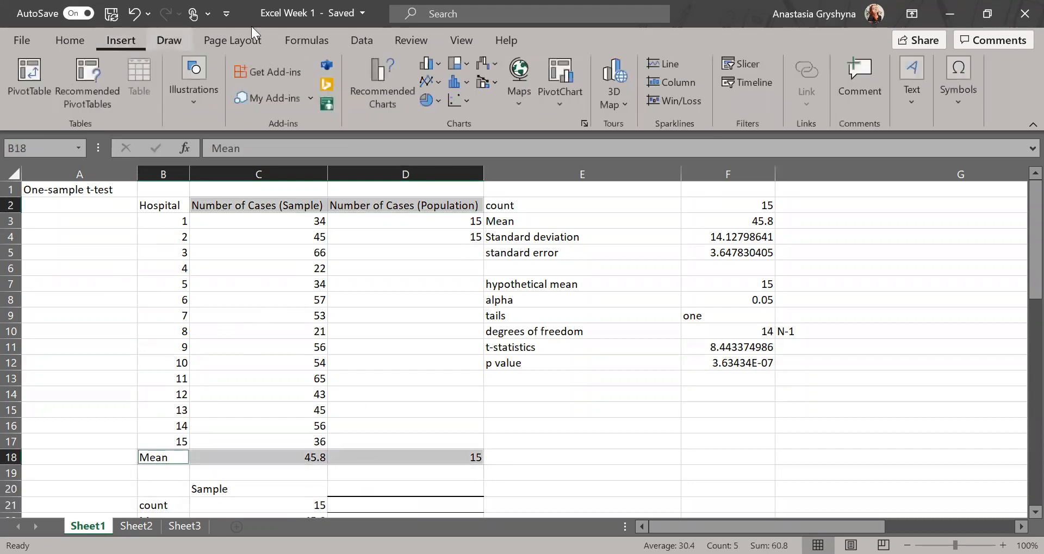
left_click(351, 100)
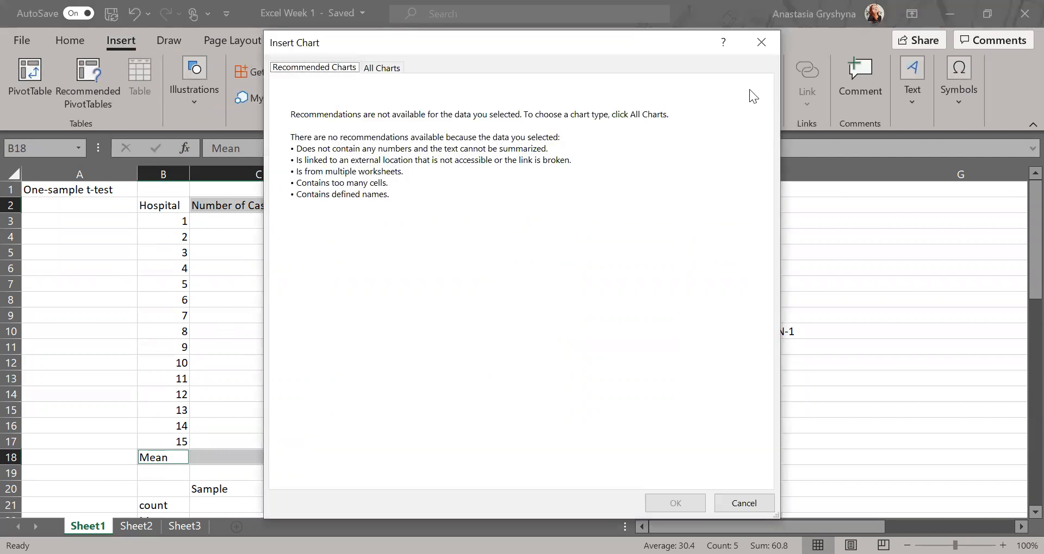
left_click(743, 504)
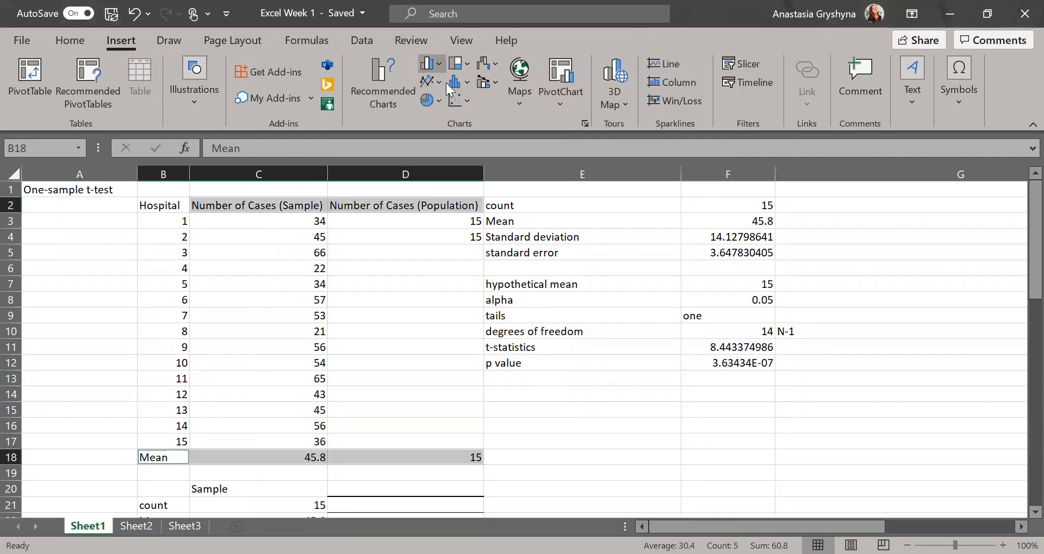
left_click(429, 64)
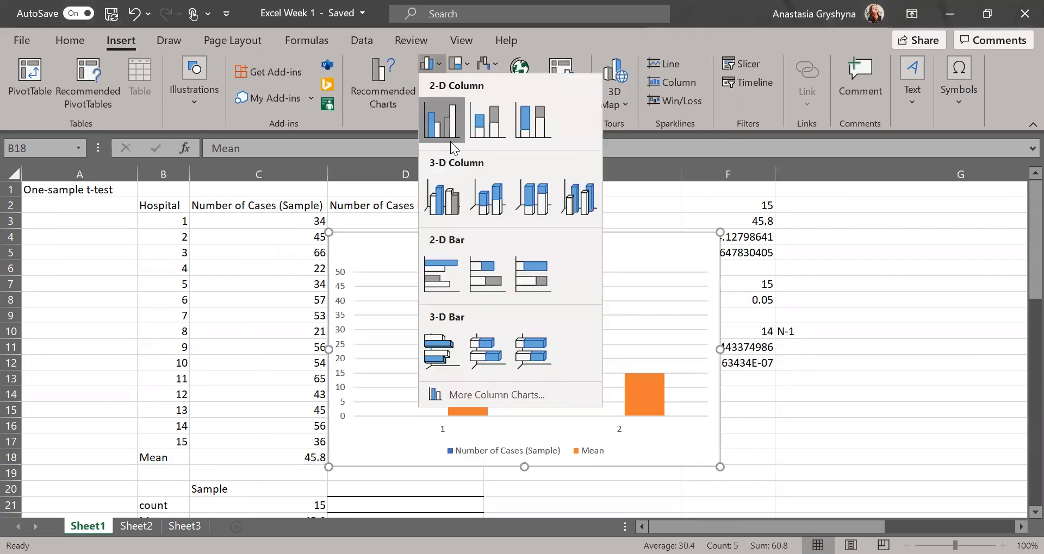
left_click(432, 121)
Move the chart to the right beside the statistics and switch to Sheet2.
left_click_drag(573, 261, 757, 275)
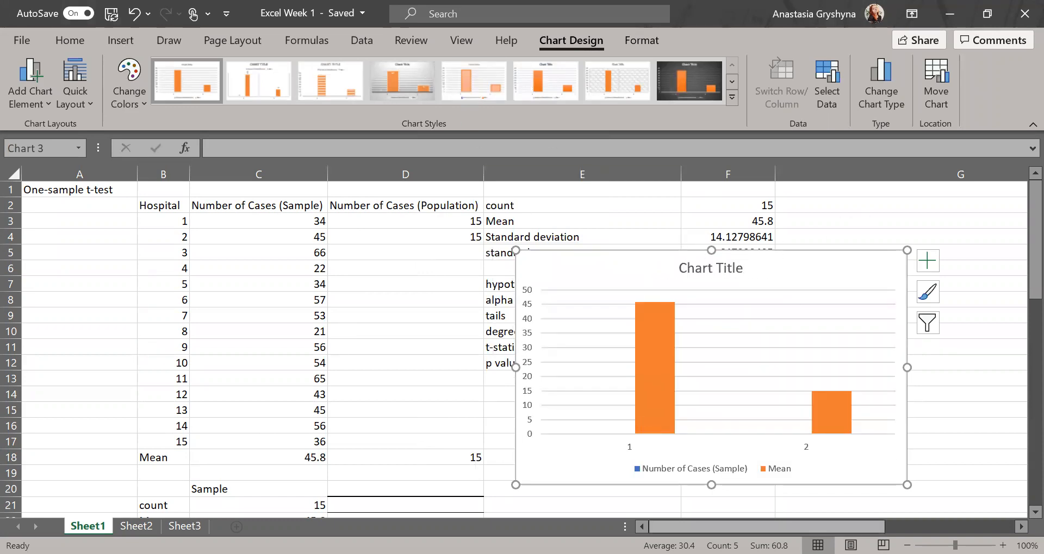
left_click_drag(659, 523, 774, 521)
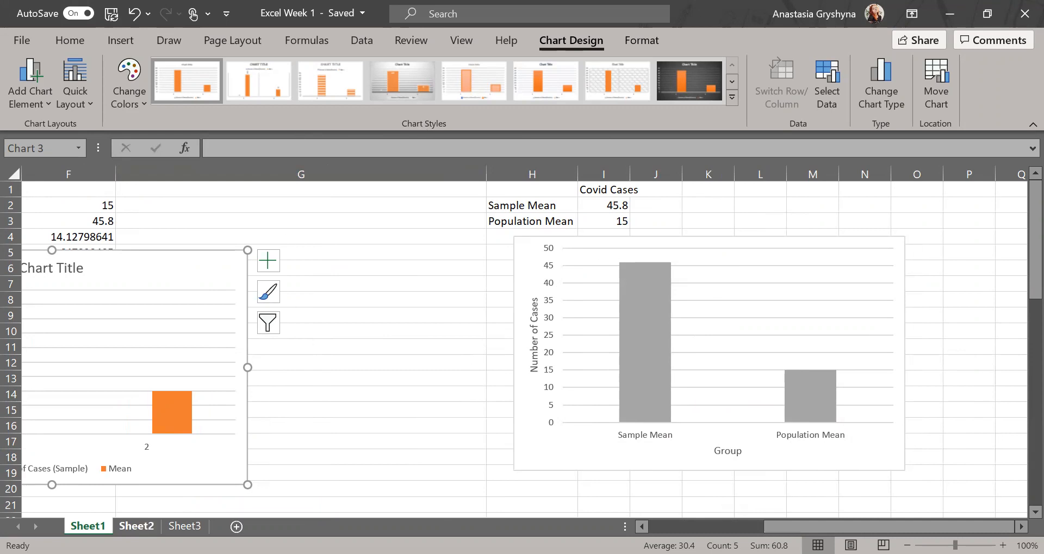
left_click(136, 526)
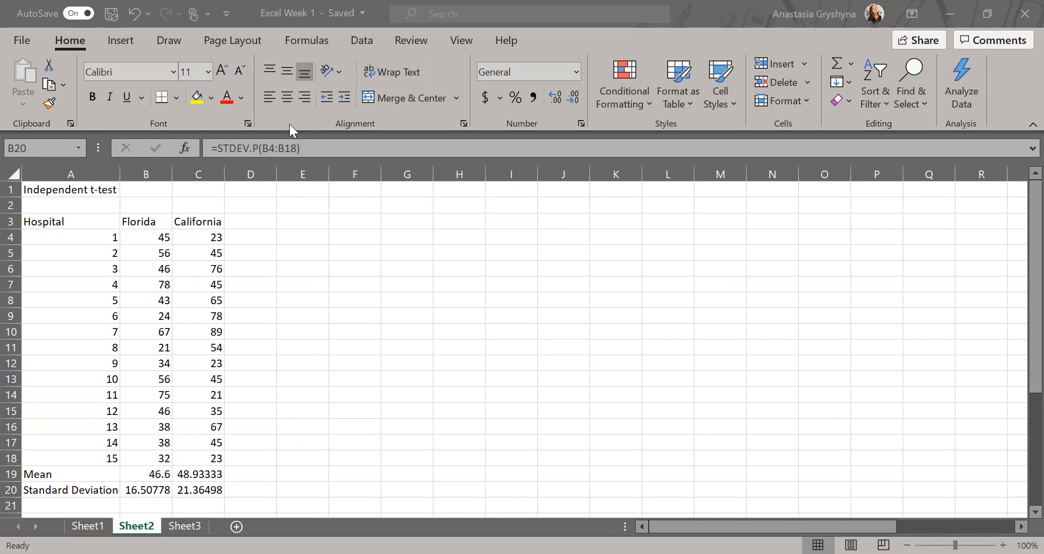
left_click(153, 477)
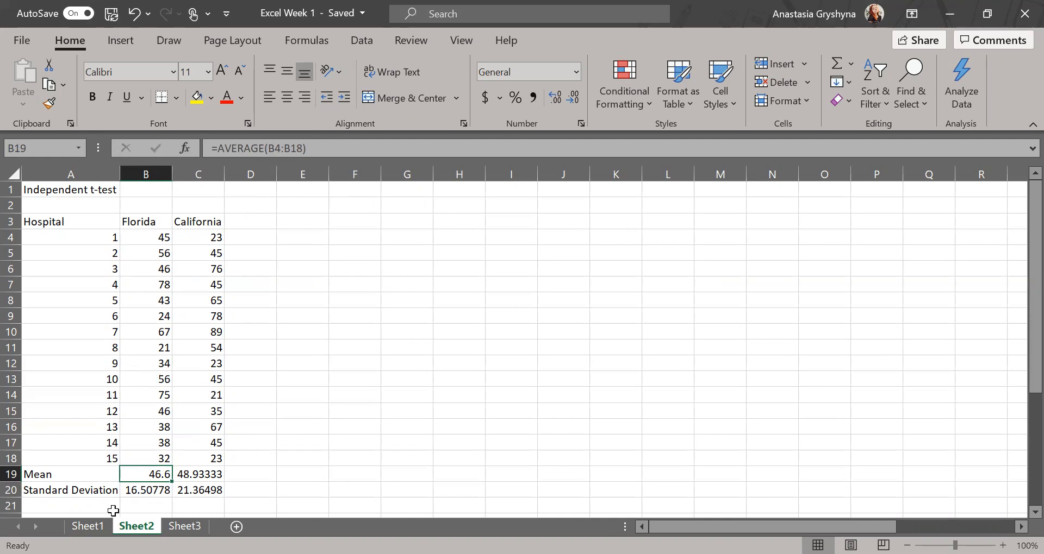
left_click(141, 491)
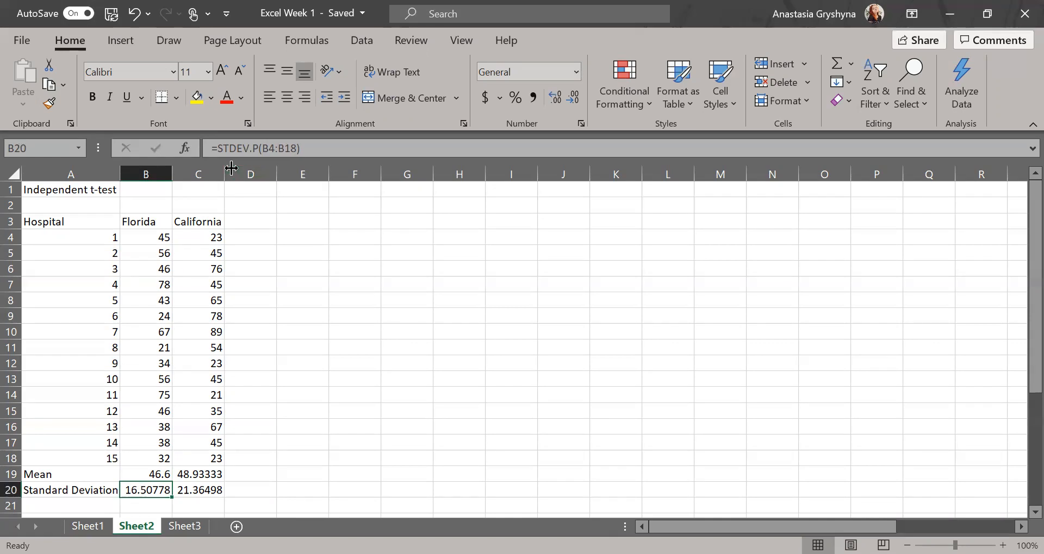
left_click(258, 148)
left_click_drag(258, 148, 252, 146)
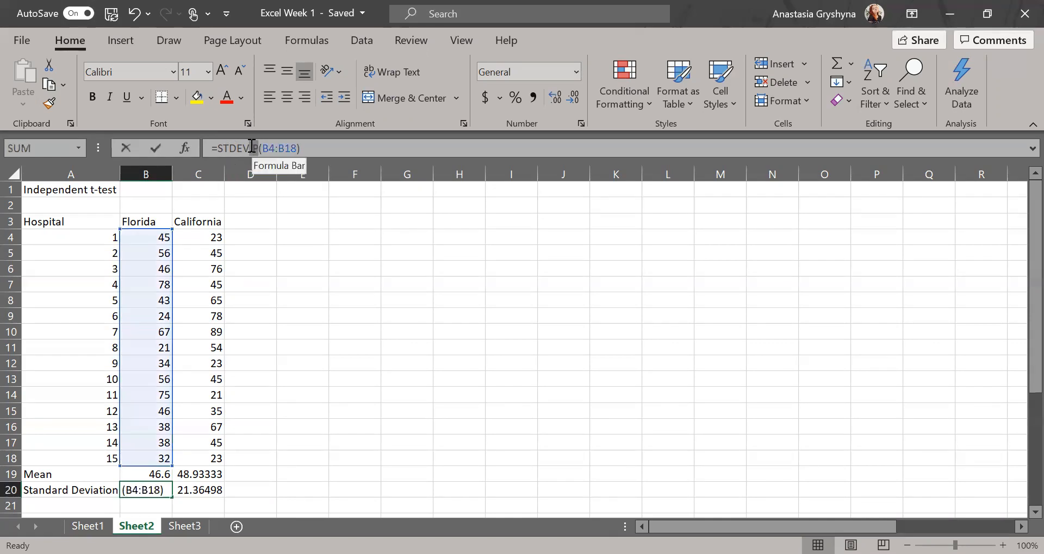
left_click(317, 143)
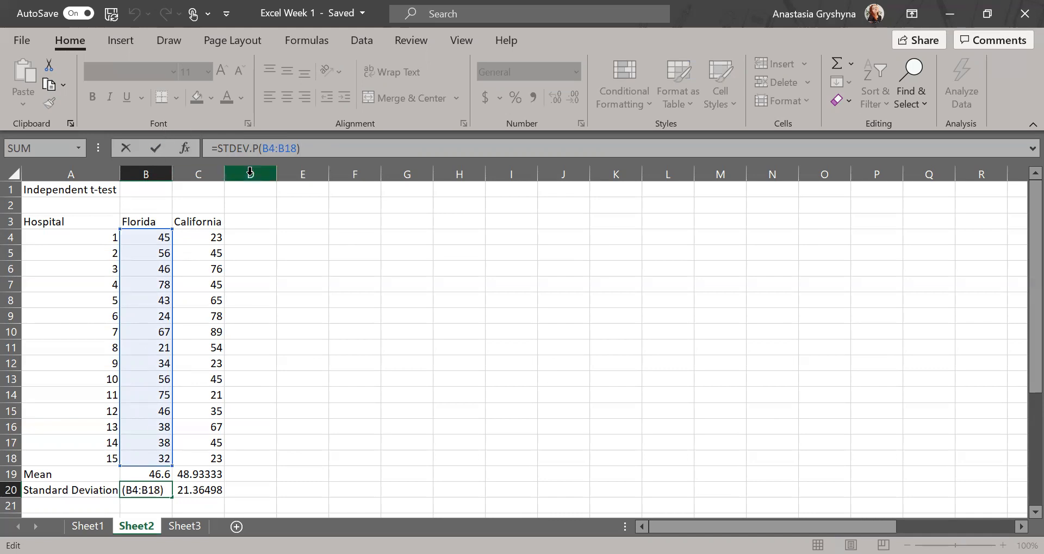
left_click(306, 297)
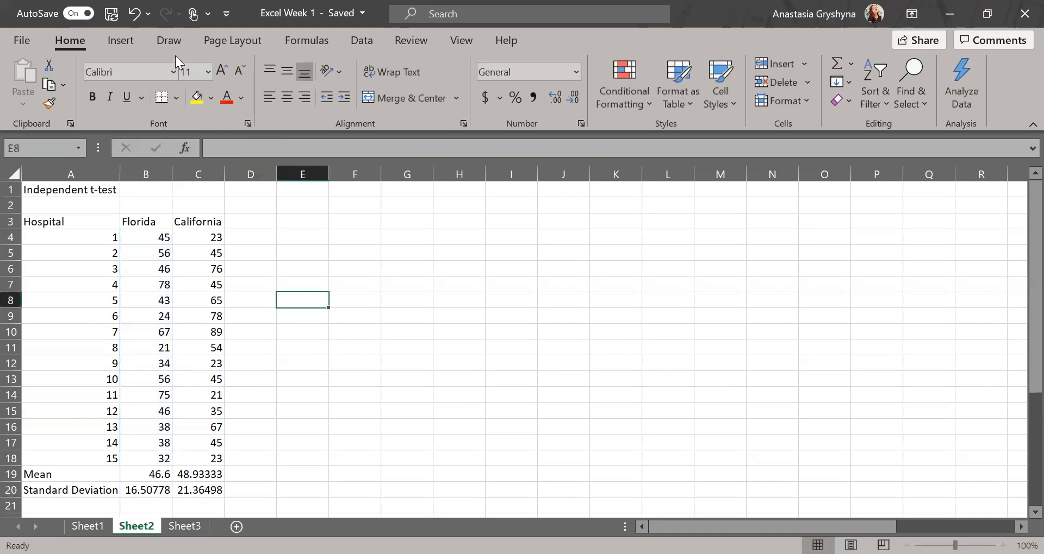
left_click(364, 1)
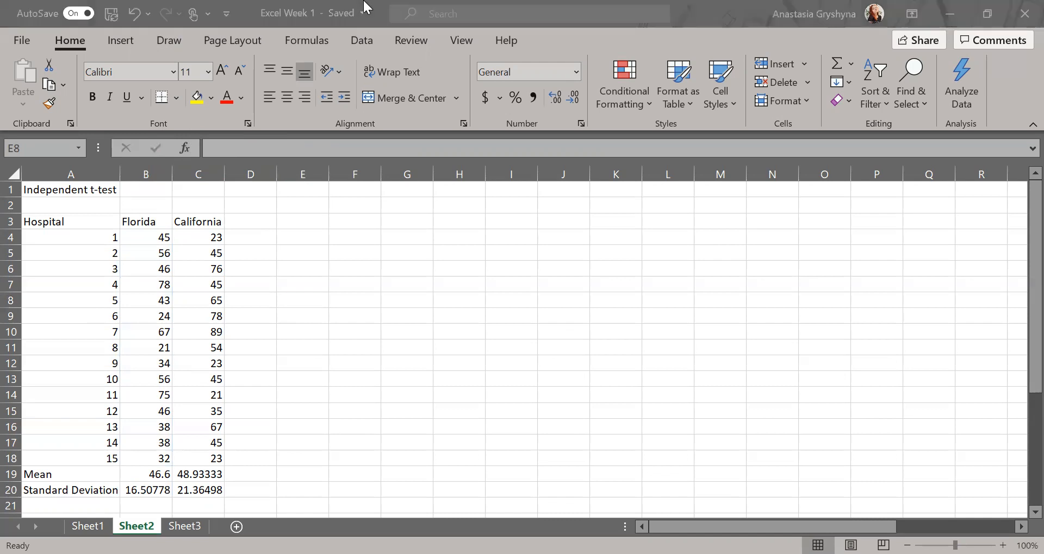
Choose the Data Analysis tool t-Test: Two-Sample Assuming Equal Variances.
left_click(359, 40)
left_click(862, 64)
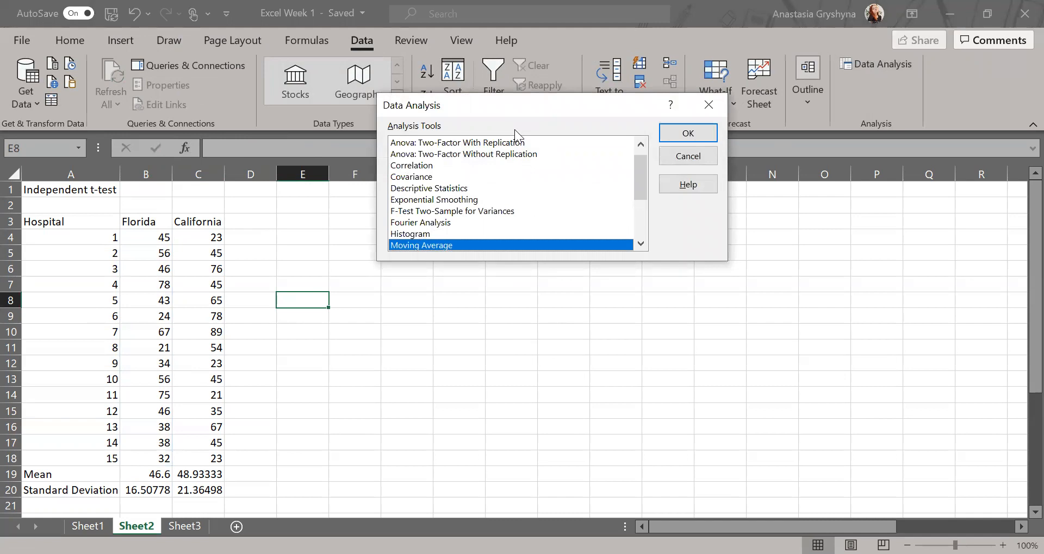
scroll(503, 222, "down", 1)
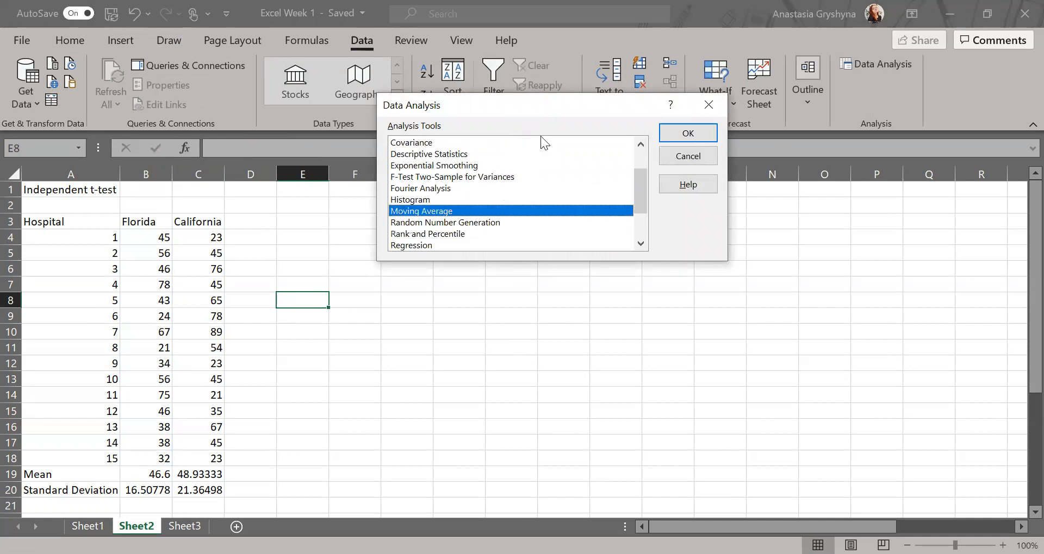
left_click_drag(643, 197, 646, 231)
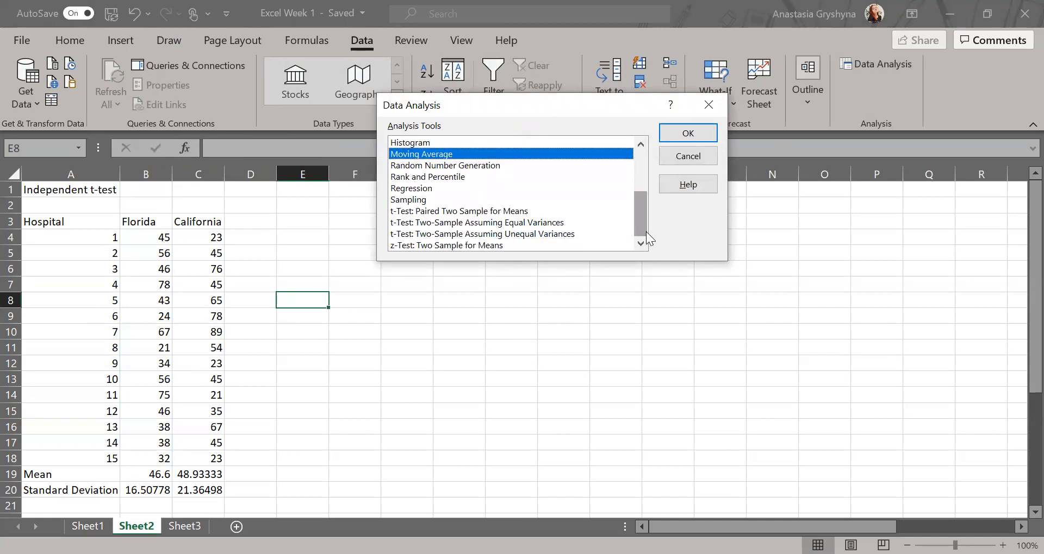
left_click(538, 224)
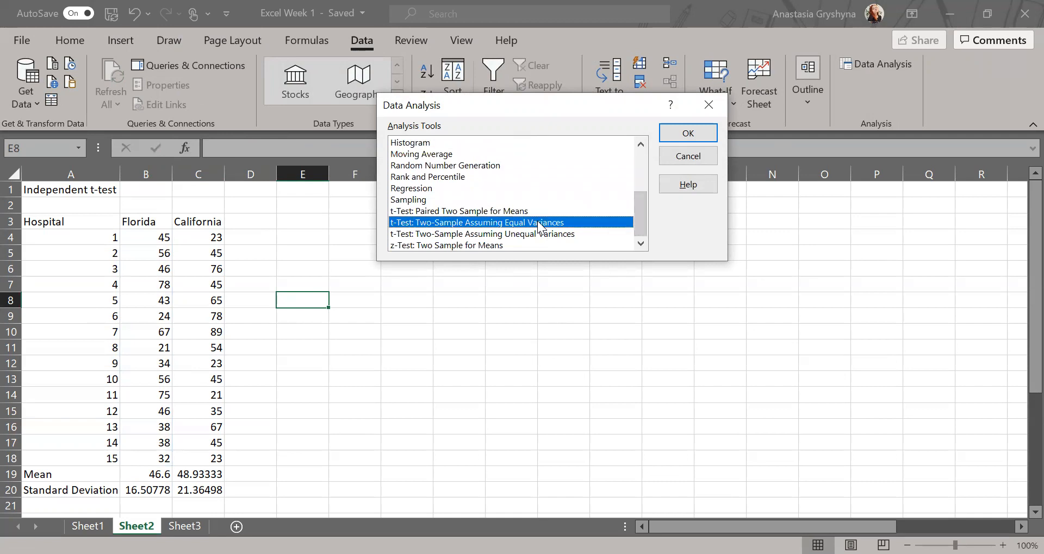
left_click(706, 132)
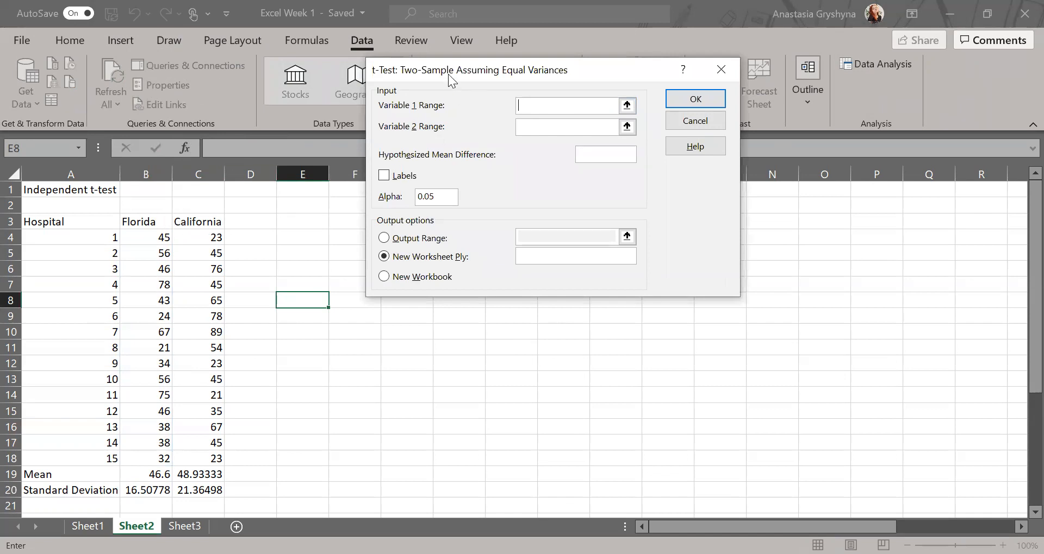
Set Variable 1 to Florida B3:B18 and Variable 2 to California C3:C18, with Labels ticked.
left_click_drag(448, 74, 491, 218)
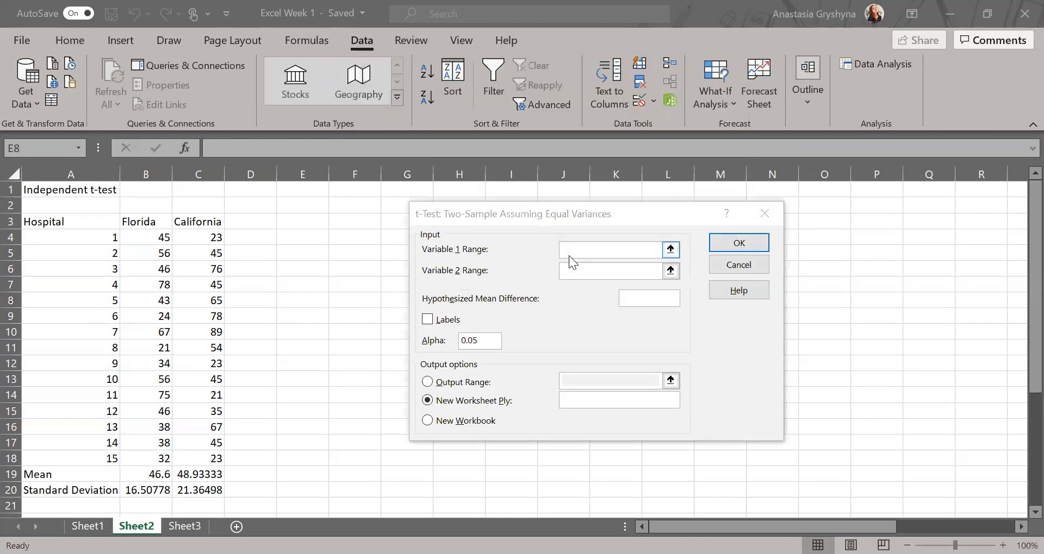
left_click(157, 223)
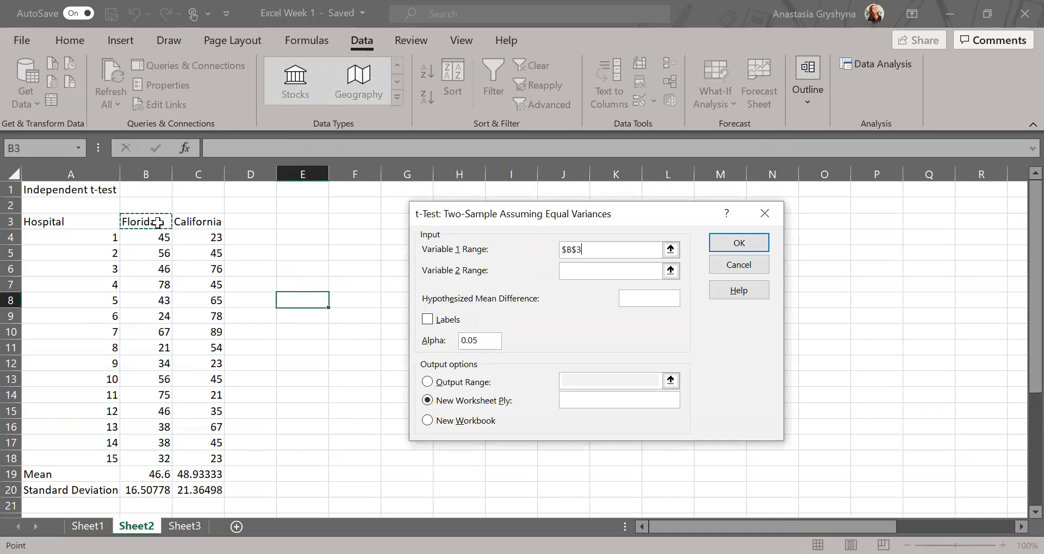
left_click_drag(157, 223, 158, 459)
left_click(584, 269)
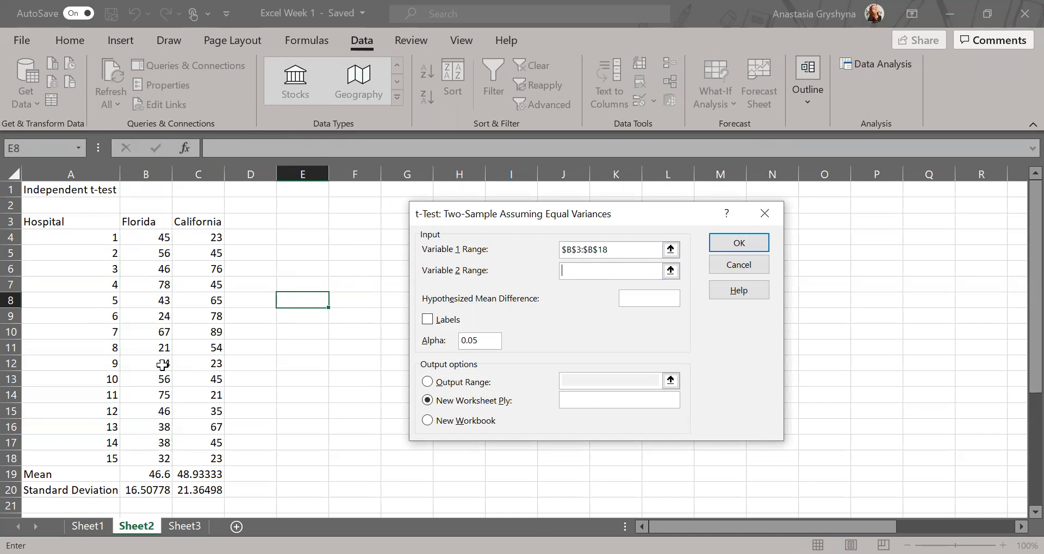
left_click(203, 223)
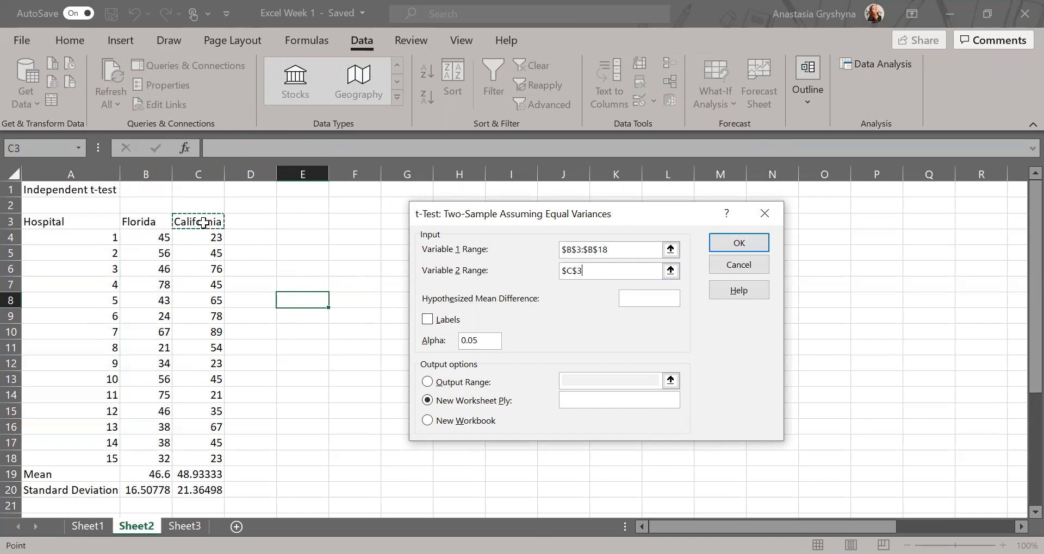
left_click_drag(203, 223, 199, 459)
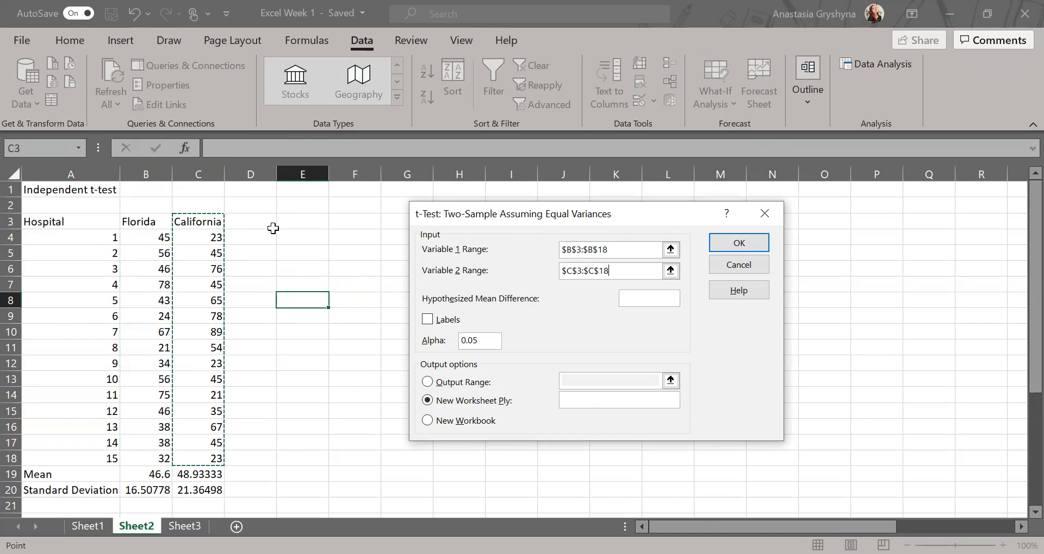
left_click(427, 321)
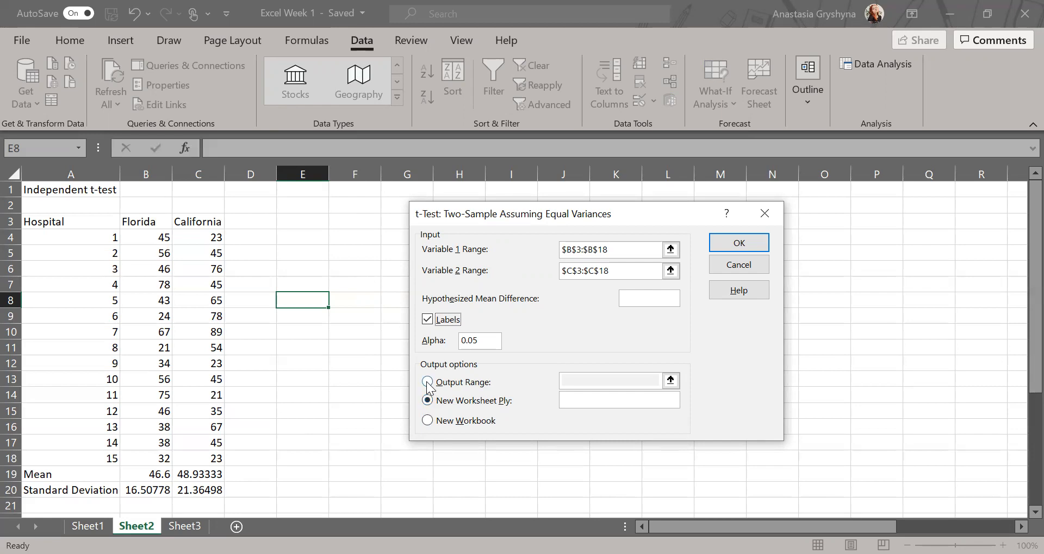
Send the t-test output to cell $E$4 on this sheet and run it.
key("Escape")
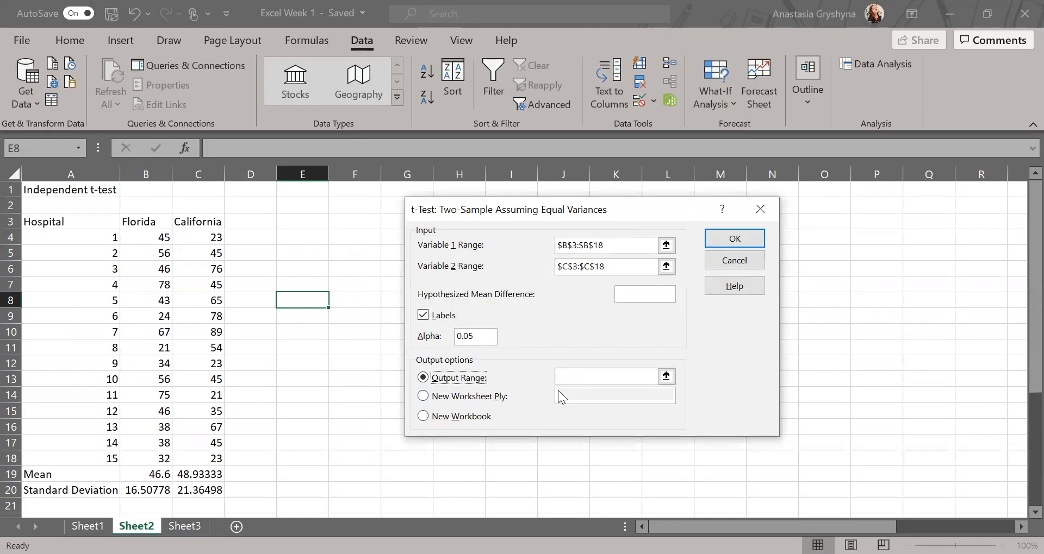
left_click(571, 378)
left_click(303, 239)
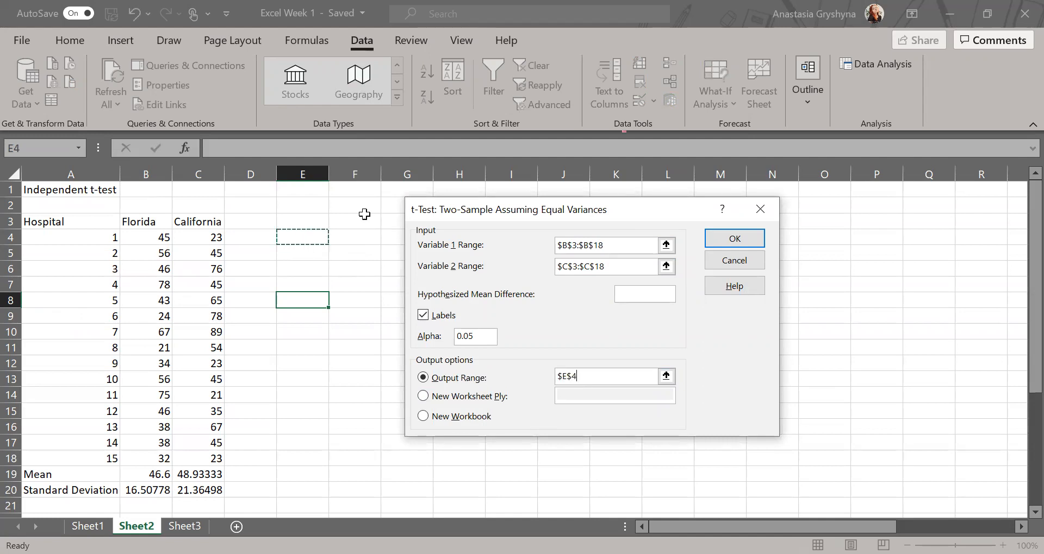
left_click(735, 242)
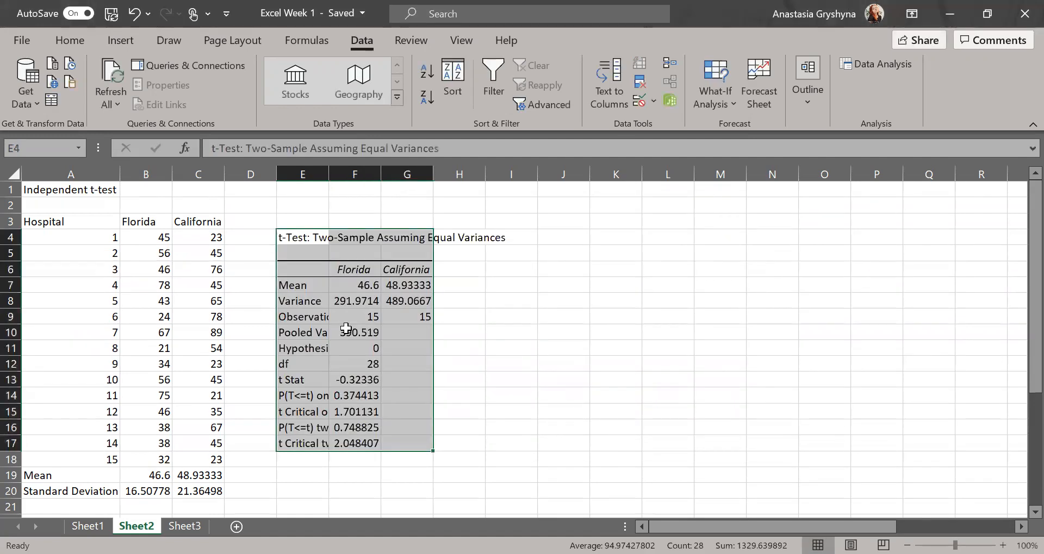
Review the one- and two-tail p-values, then select the Florida/California headers plus the Mean row.
scroll(346, 329, "down", 1)
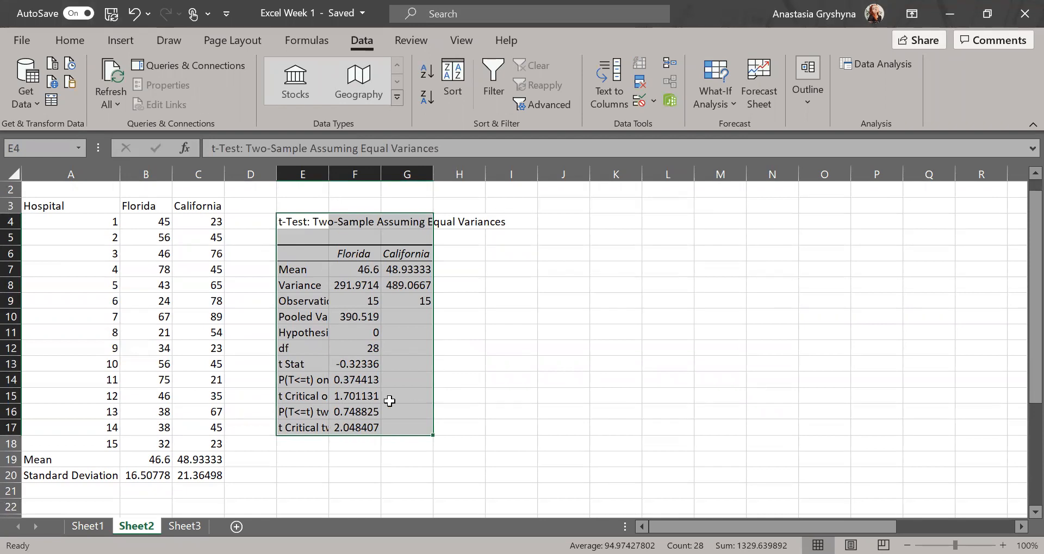
left_click(335, 427)
left_click(295, 412)
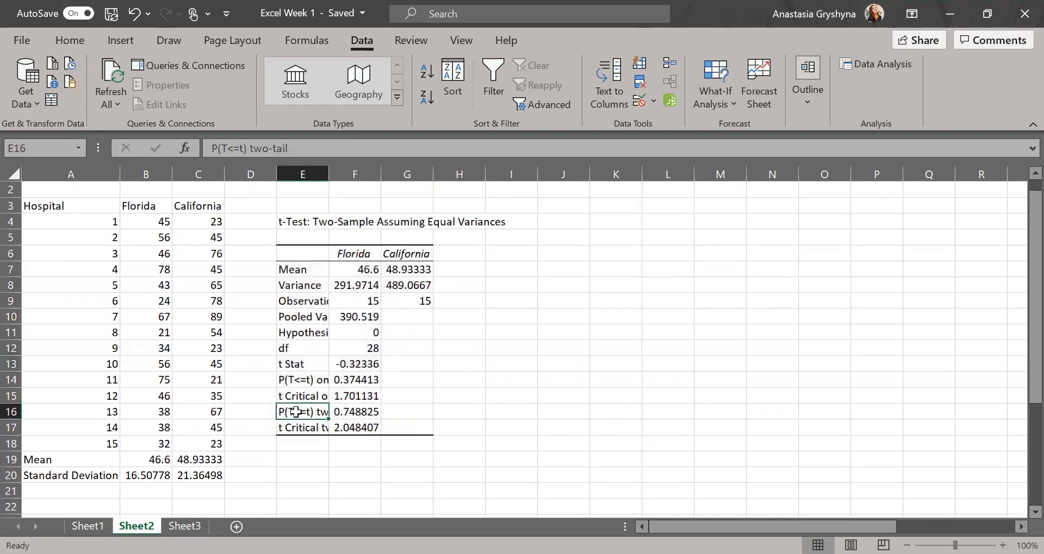
left_click(314, 383)
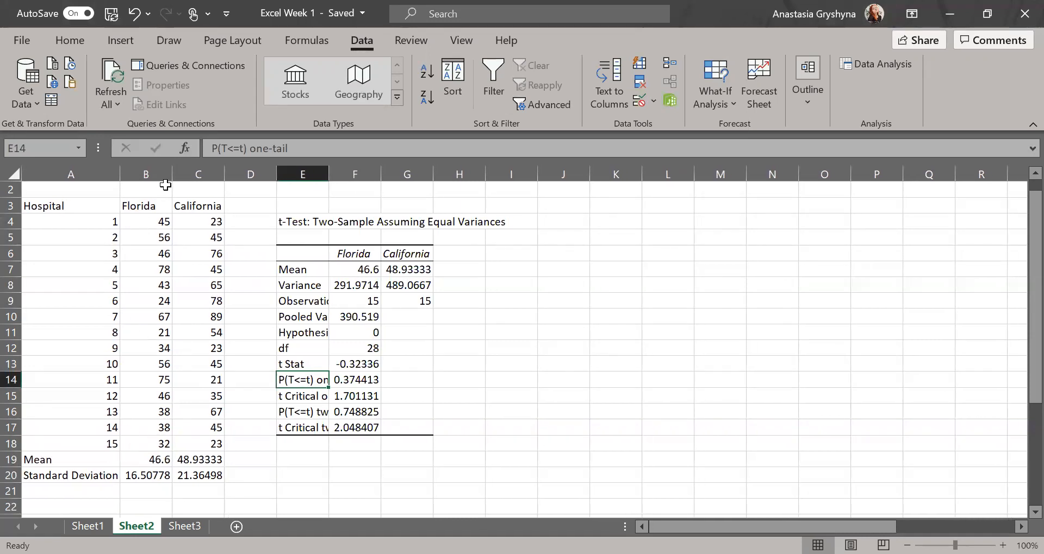
left_click_drag(151, 205, 175, 205)
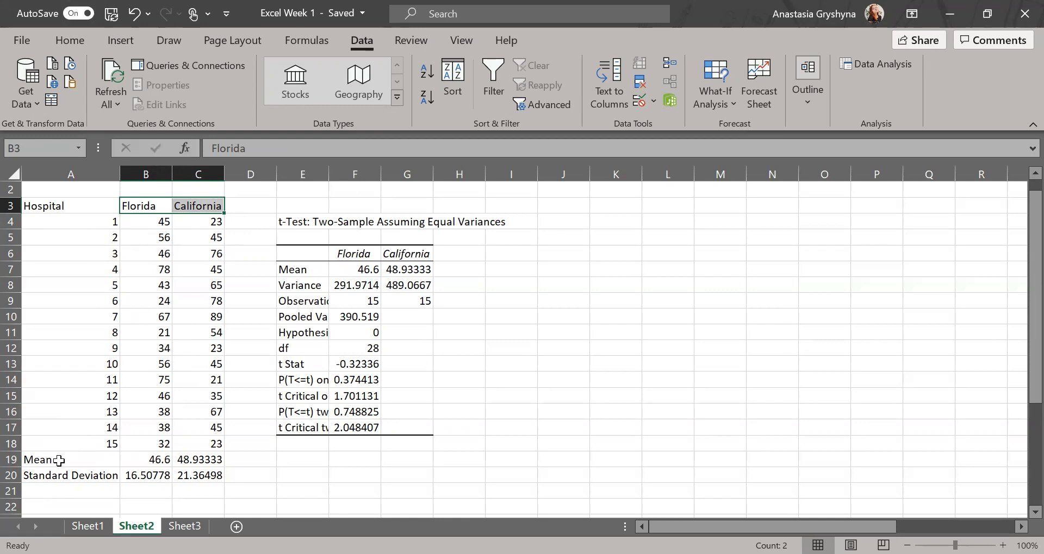
left_click_drag(58, 460, 181, 460, "ctrl")
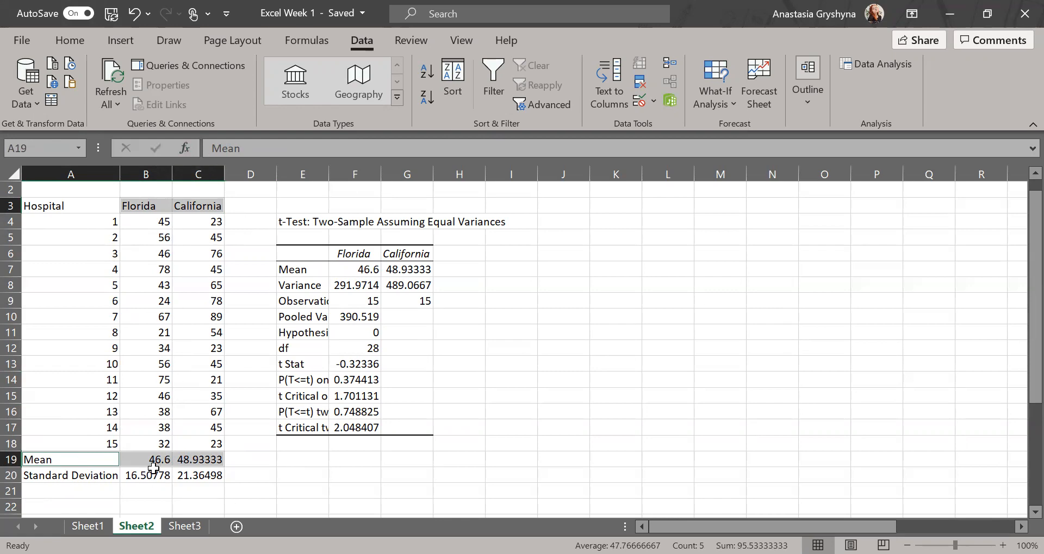
Insert a column chart of the Florida and California means beside the t-test table.
left_click(128, 42)
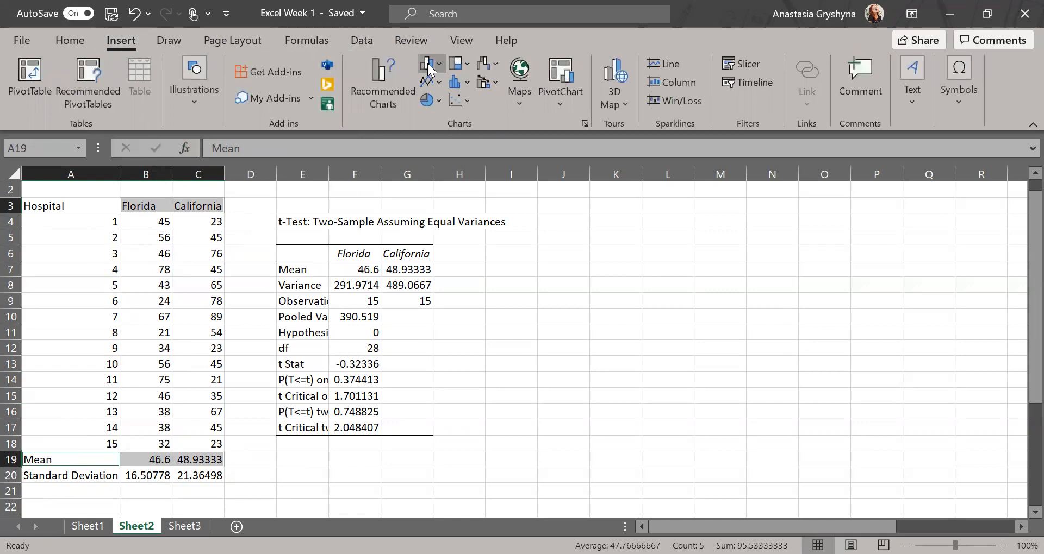
left_click(428, 63)
left_click_drag(610, 261, 798, 267)
Add error bars to the Florida series through the More Options error bar settings.
left_click(929, 250)
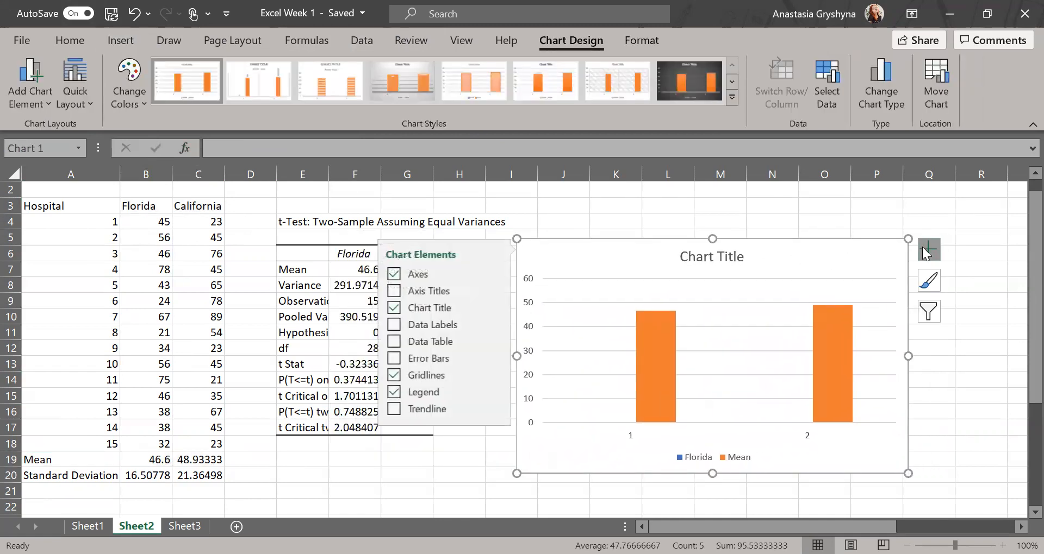
left_click(491, 360)
left_click(540, 424)
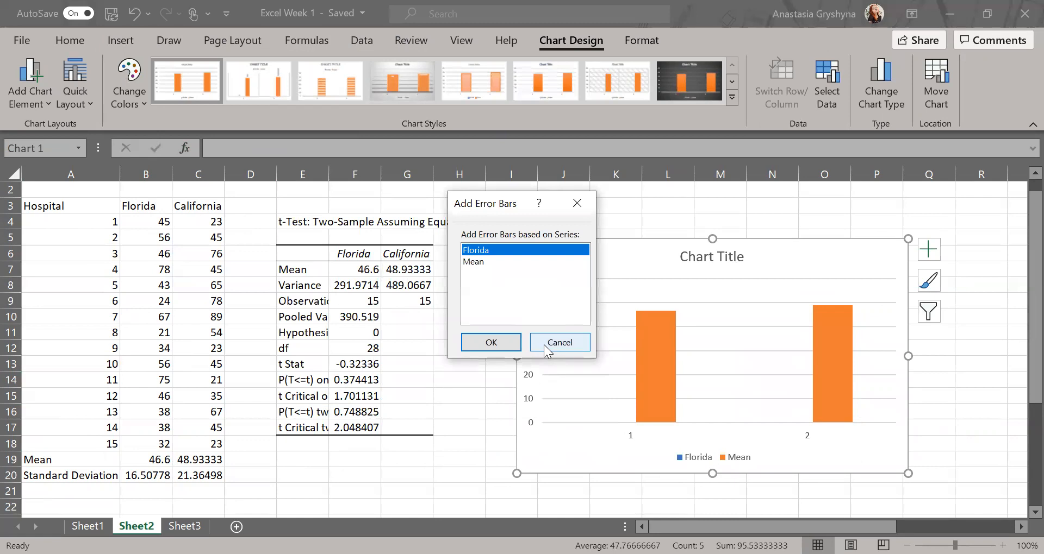
left_click(544, 344)
left_click(931, 257)
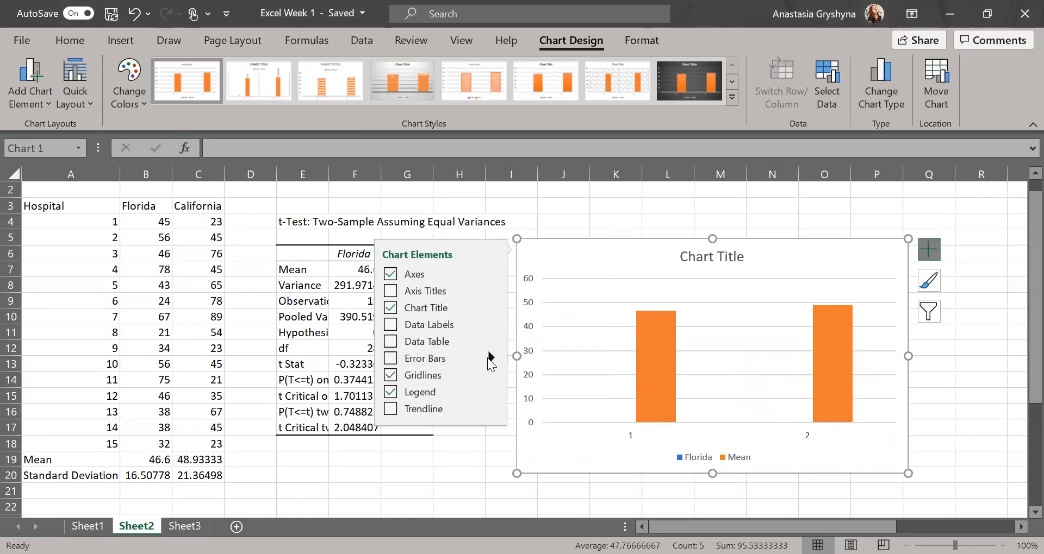
mouse_move(491, 360)
left_click(549, 428)
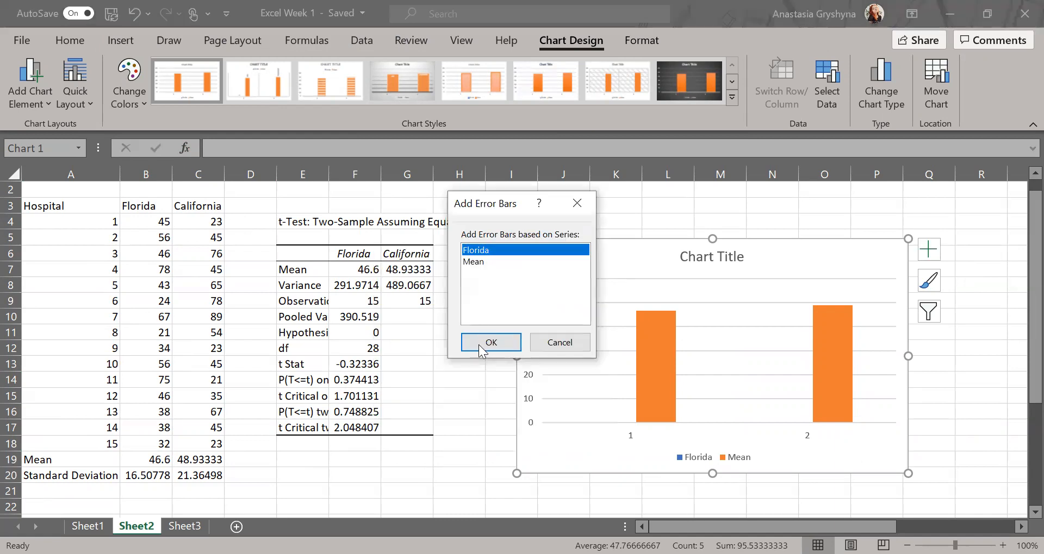
left_click(479, 345)
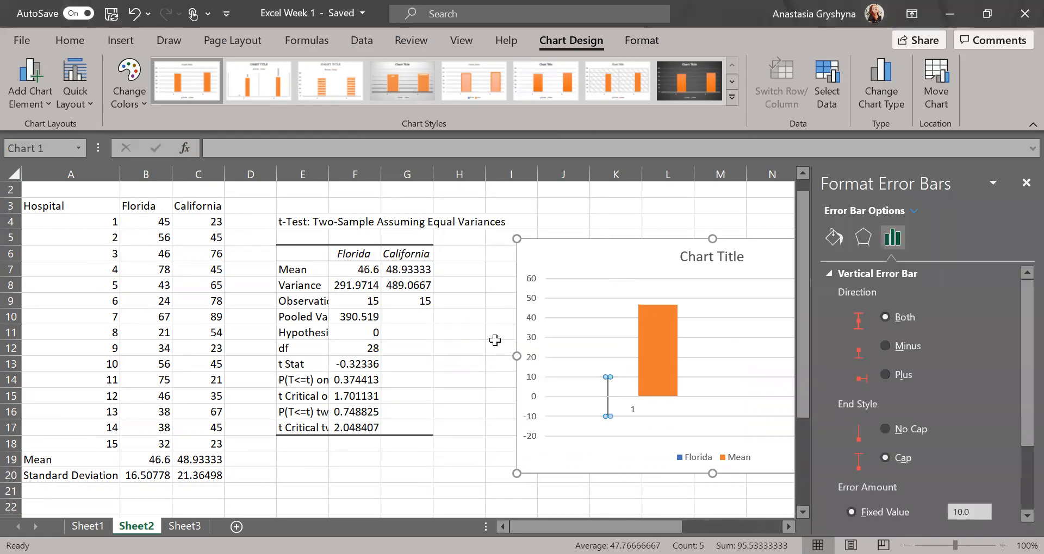
Move the chart left over columns F–L and delete the error bars.
scroll(974, 389, "down", 3)
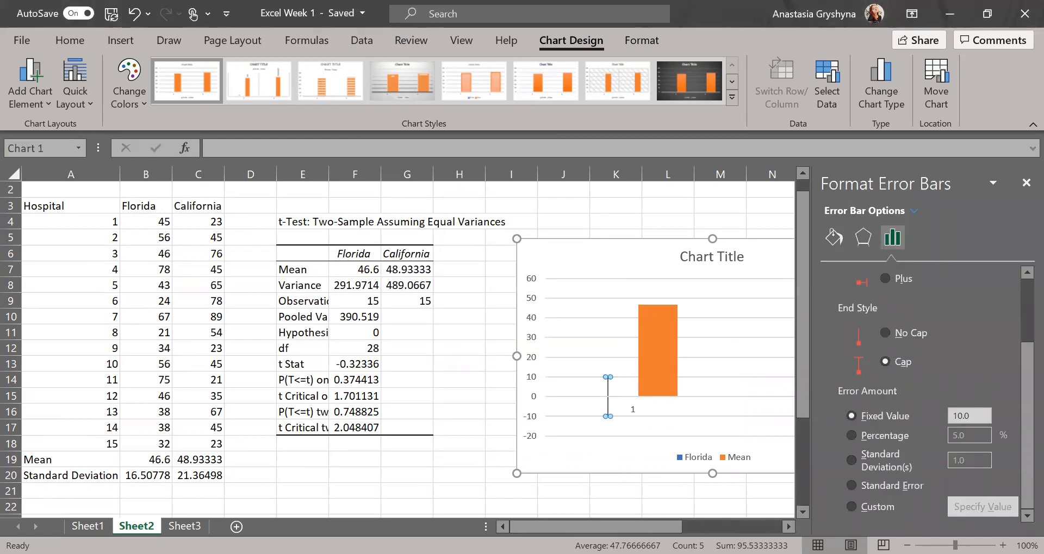
left_click(666, 269)
left_click_drag(666, 270, 526, 288)
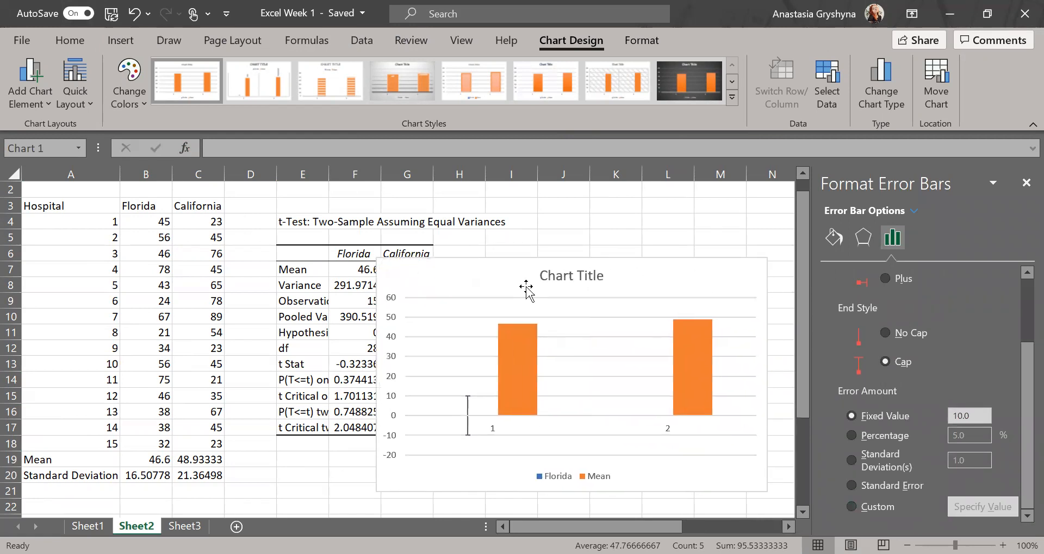
left_click(833, 237)
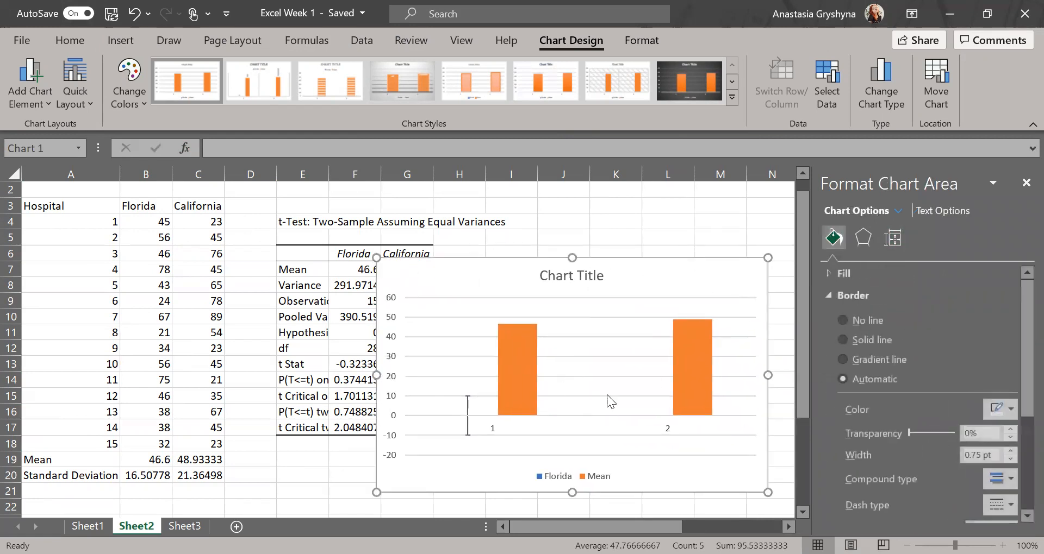
left_click(465, 410)
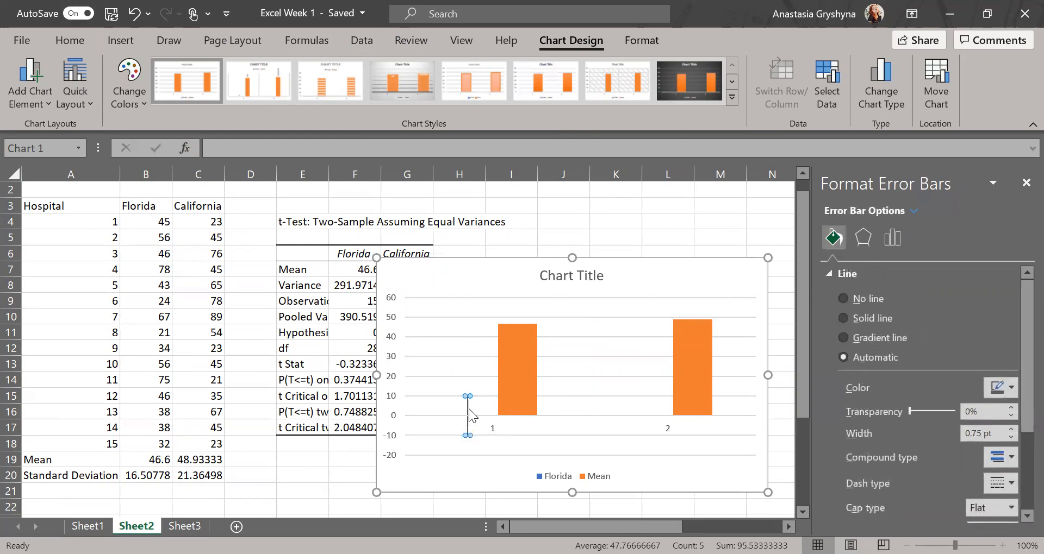
key("Delete")
Inspect the Mean series gap settings and the plot area formatting, then close the pane.
scroll(885, 444, "down", 5)
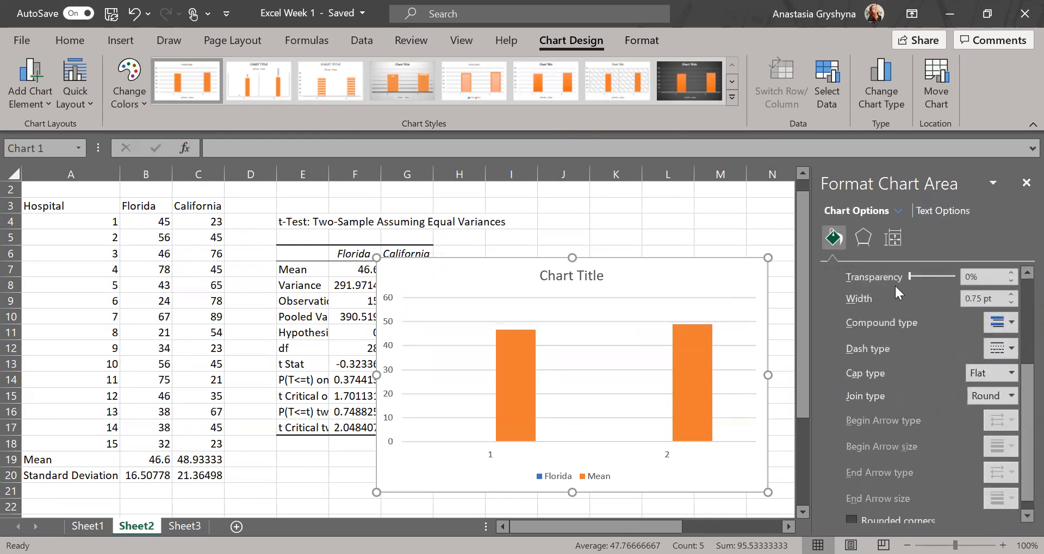
left_click(511, 393)
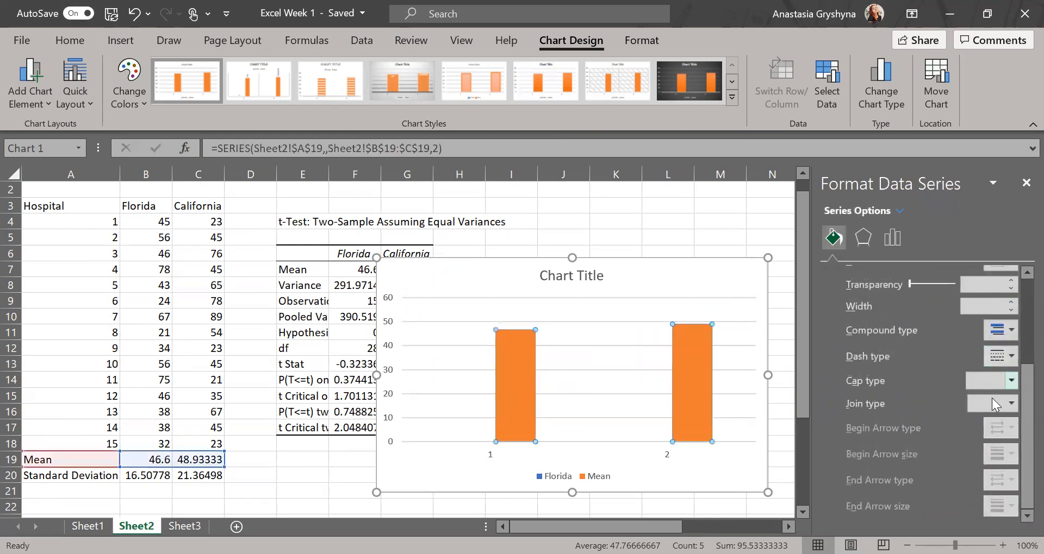
left_click(892, 239)
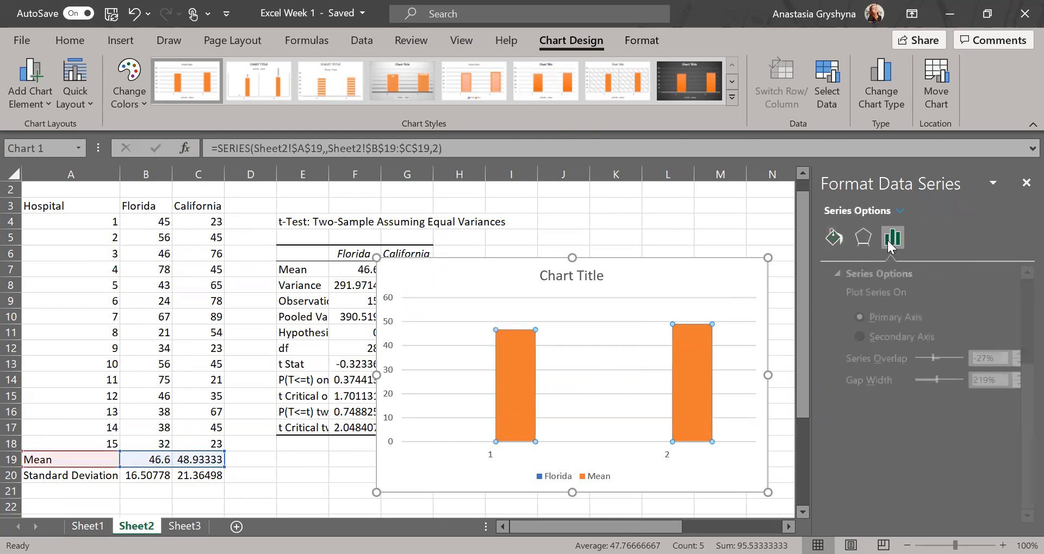
left_click(732, 288)
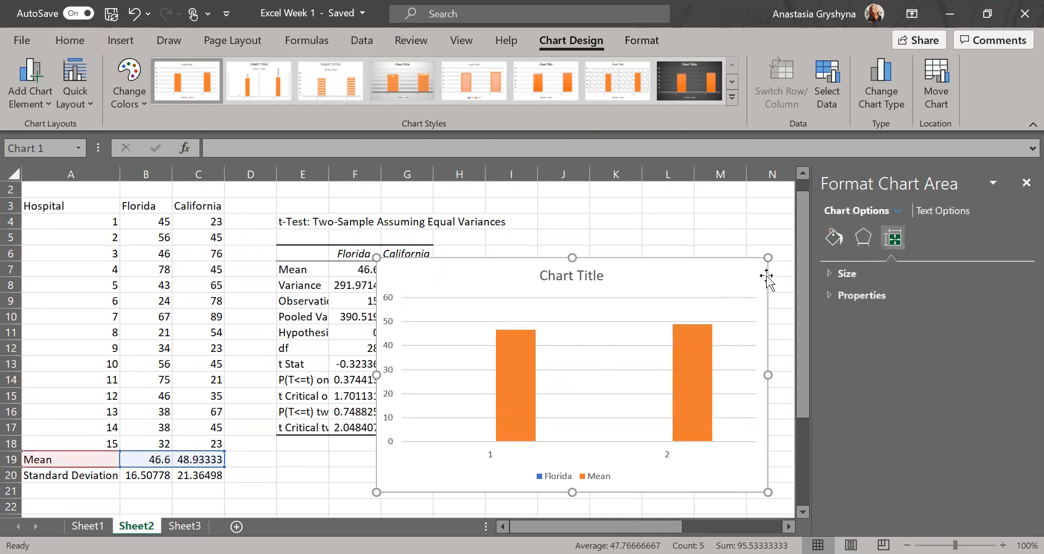
left_click(674, 304)
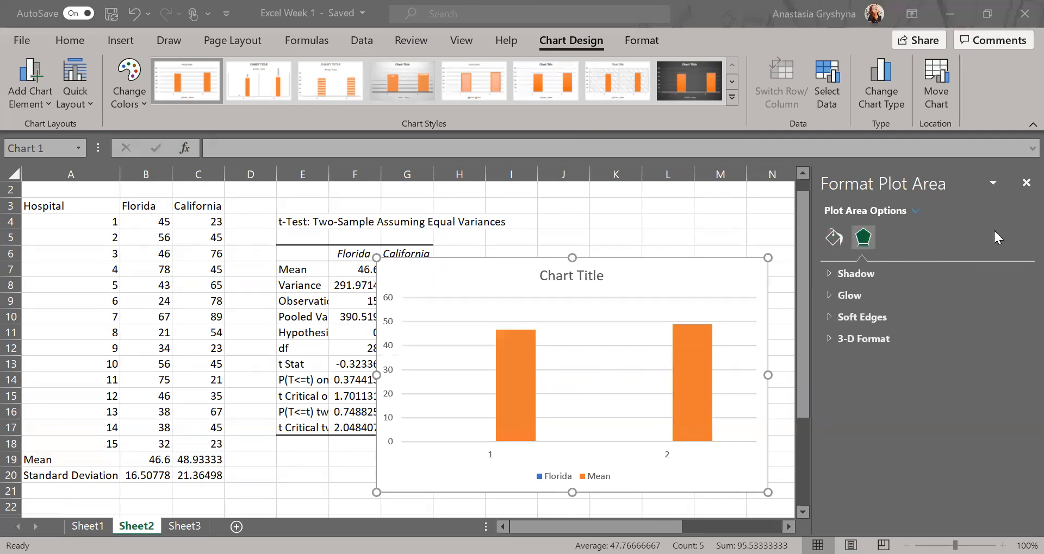
left_click(1025, 183)
Give the Mean columns custom error bars using standard deviations B20:C20 for positive and negative values.
left_click(710, 336)
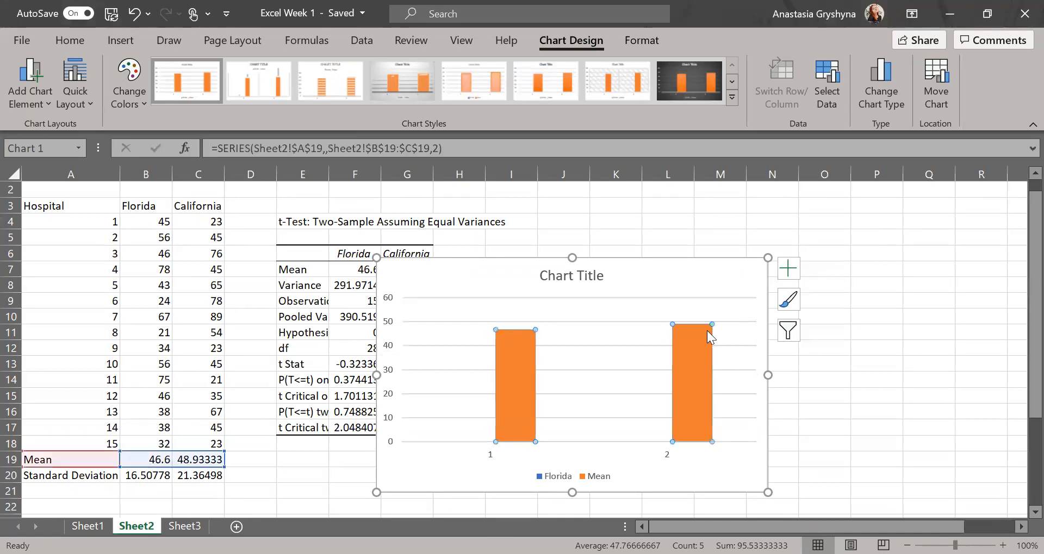
left_click(788, 268)
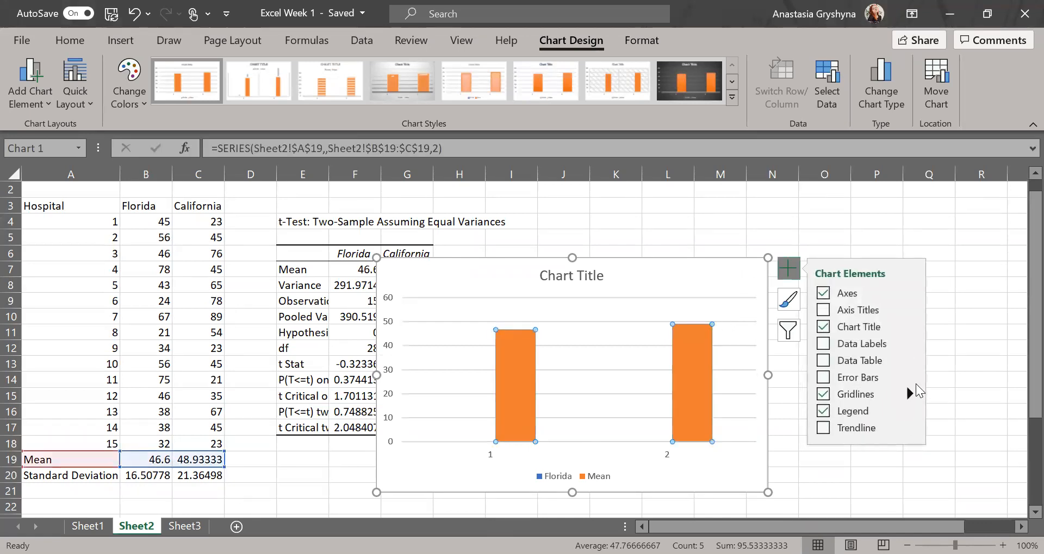
left_click(910, 377)
left_click(947, 441)
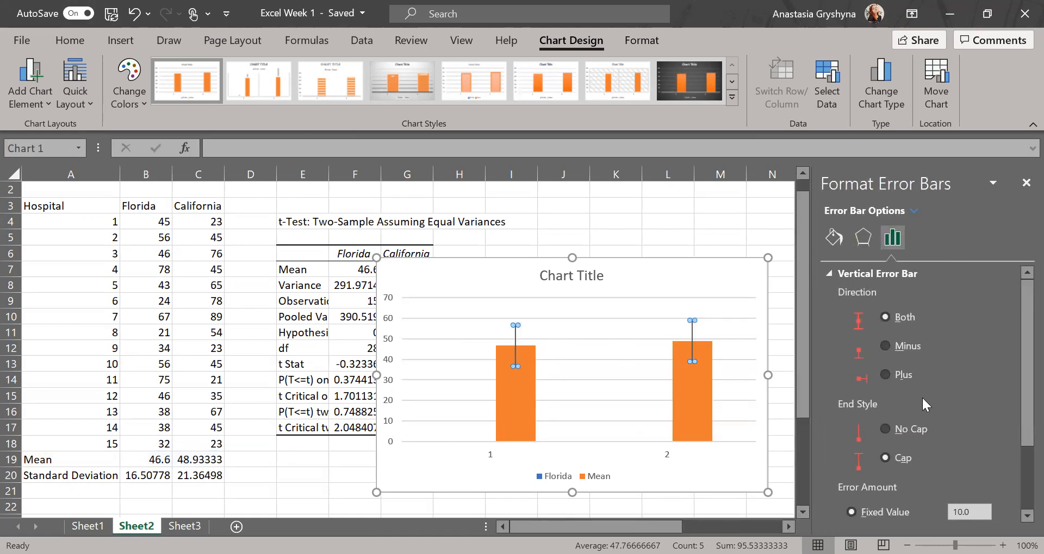
scroll(922, 400, "down", 3)
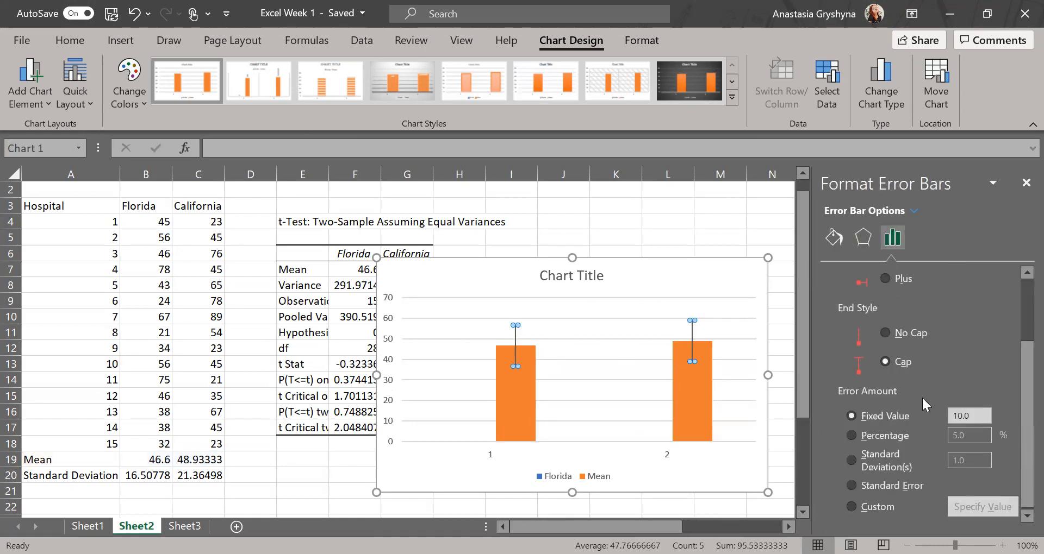
left_click(853, 507)
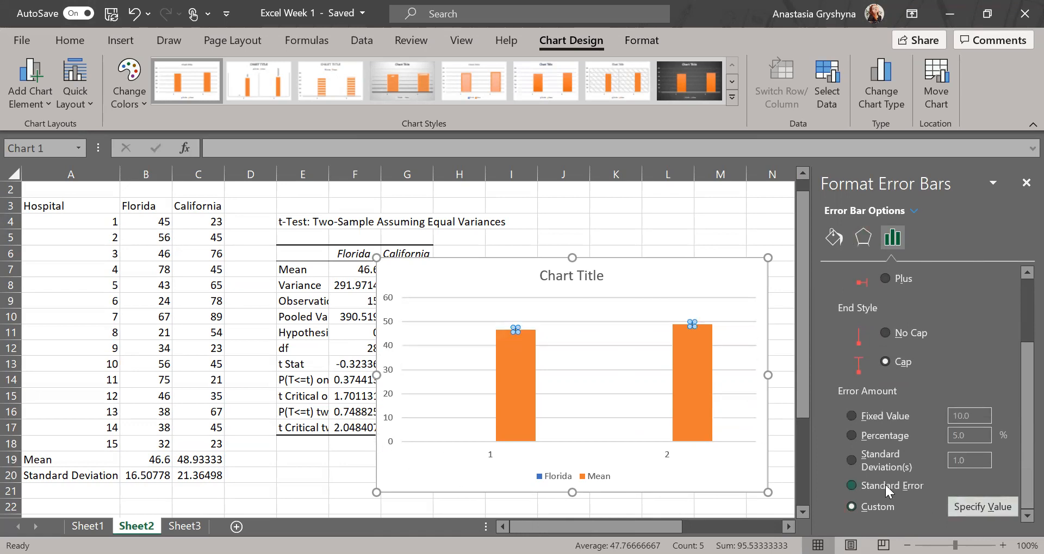
left_click(1000, 506)
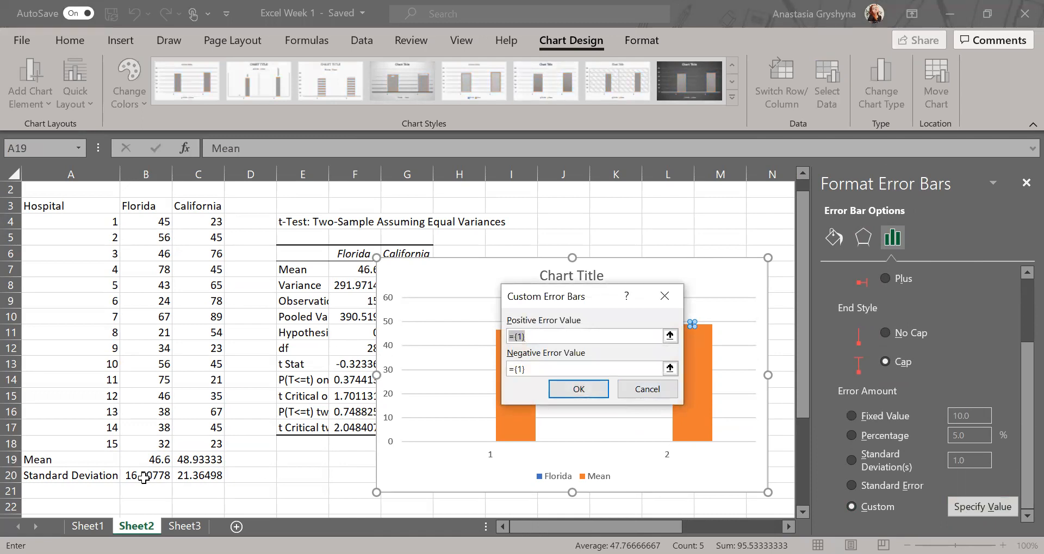
left_click_drag(143, 478, 185, 479)
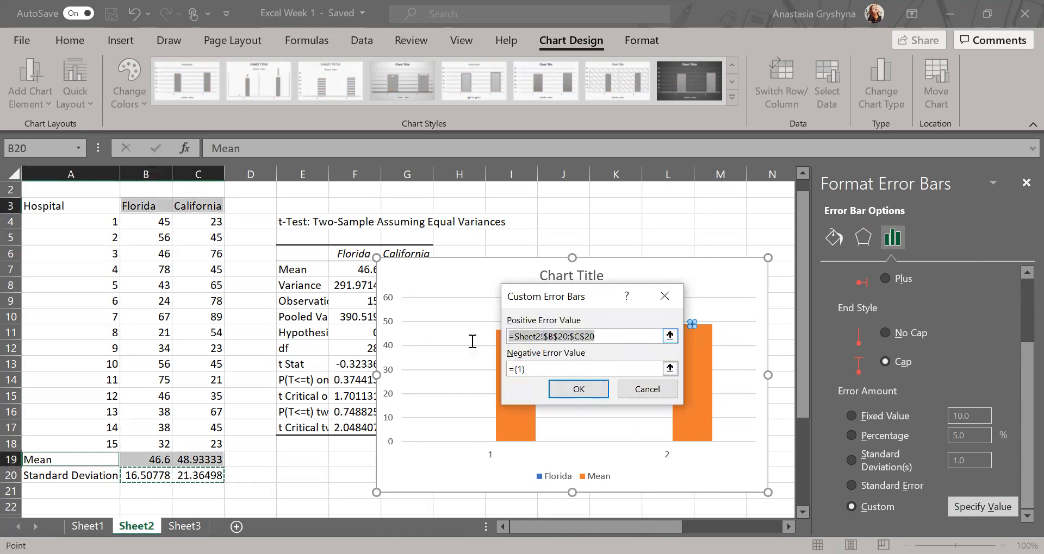
left_click(150, 481)
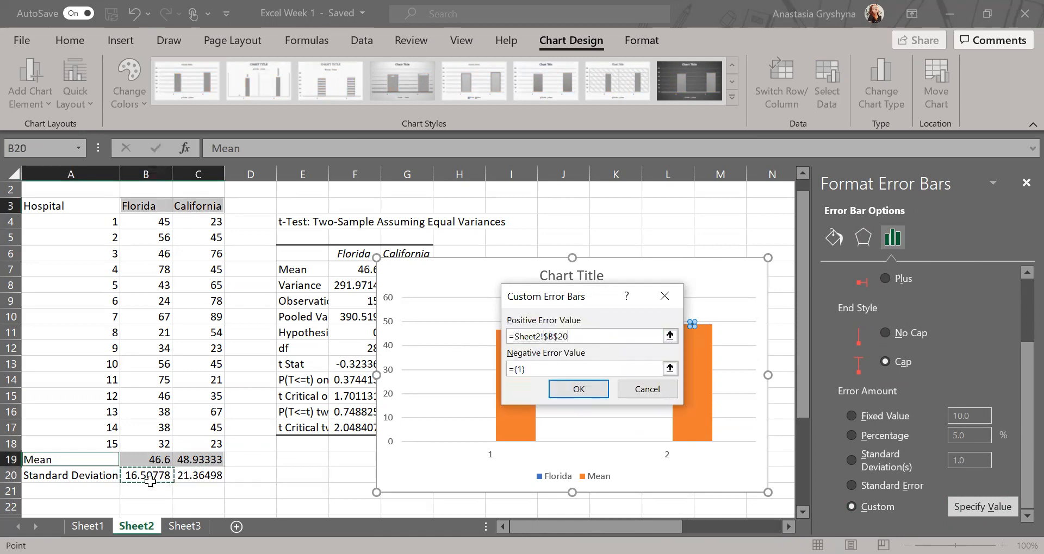
left_click(534, 369)
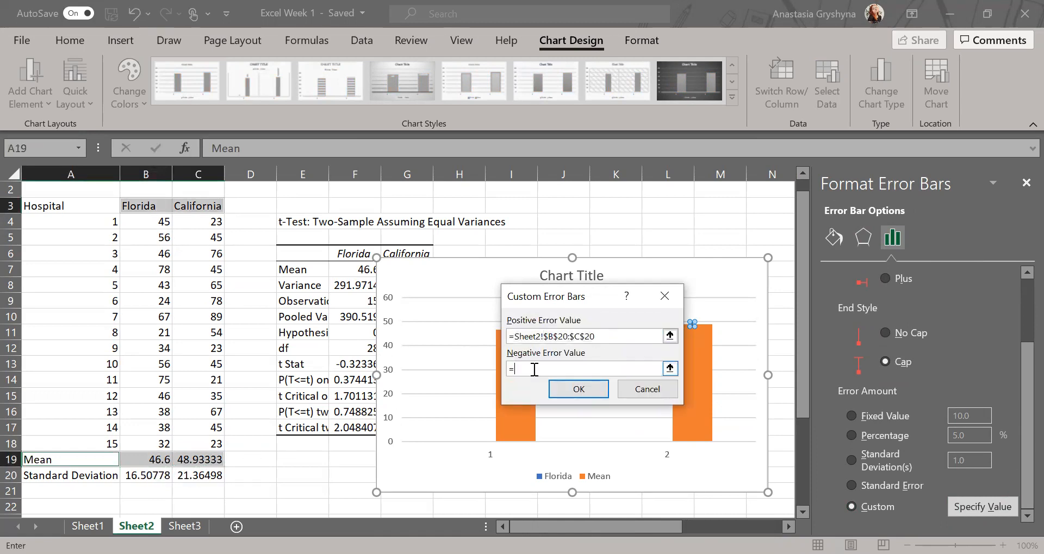
left_click(149, 481)
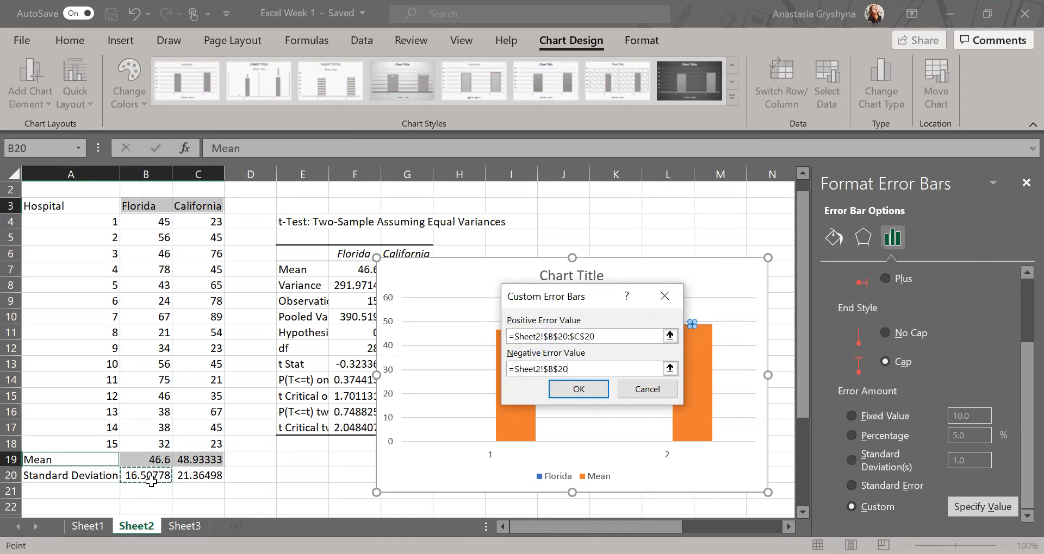
left_click(579, 389)
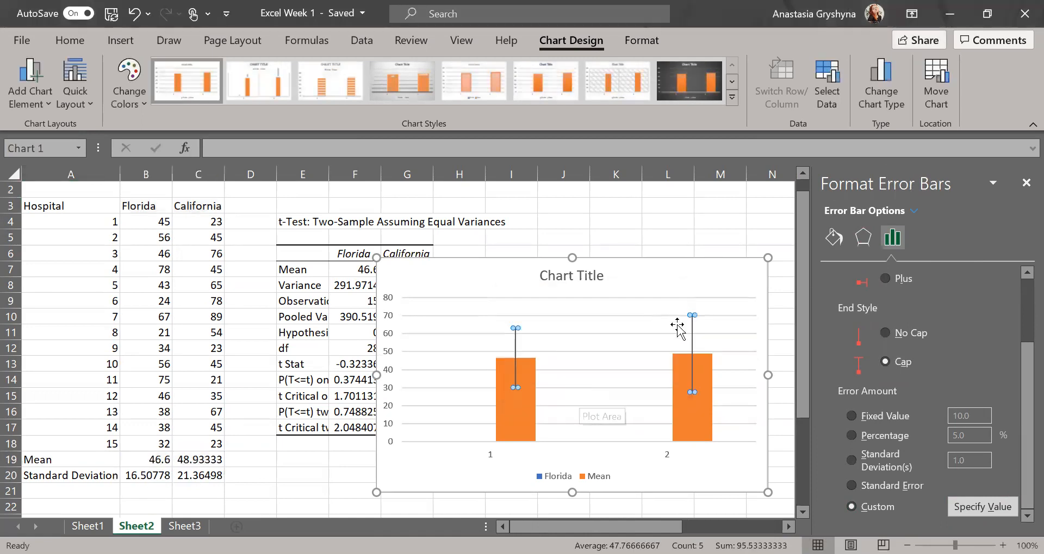
Close the Format Chart Area pane, review the finished Florida–California chart, and go to Sheet3.
left_click(662, 292)
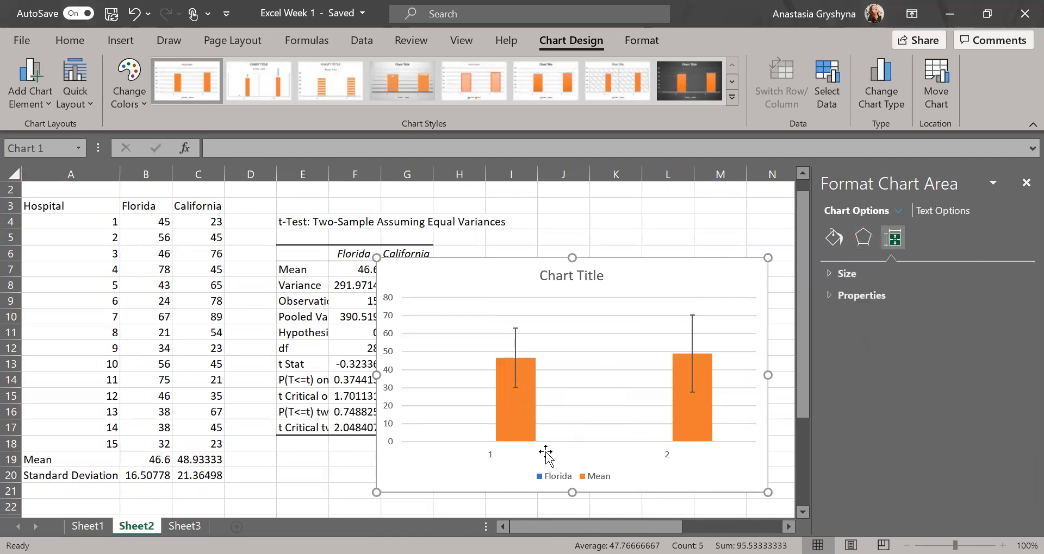
left_click(1025, 183)
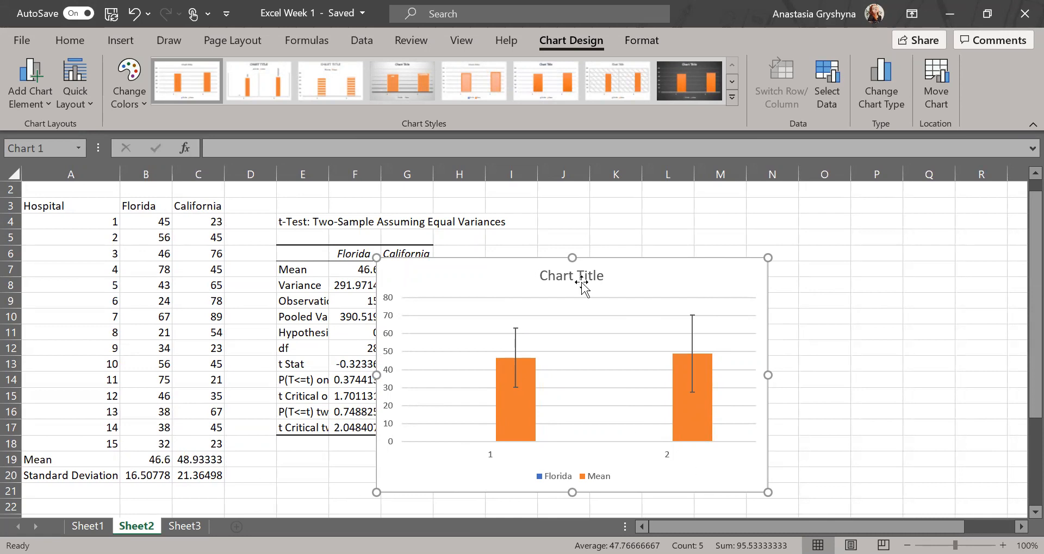
scroll(564, 484, "down", 8)
scroll(563, 484, "up", 8)
scroll(563, 483, "right", 5)
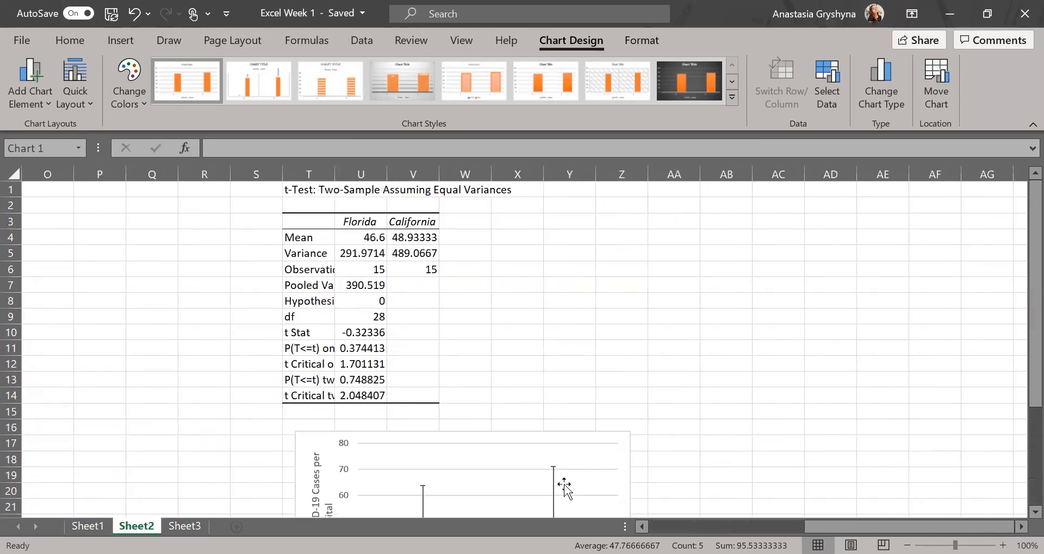
scroll(563, 484, "down", 4)
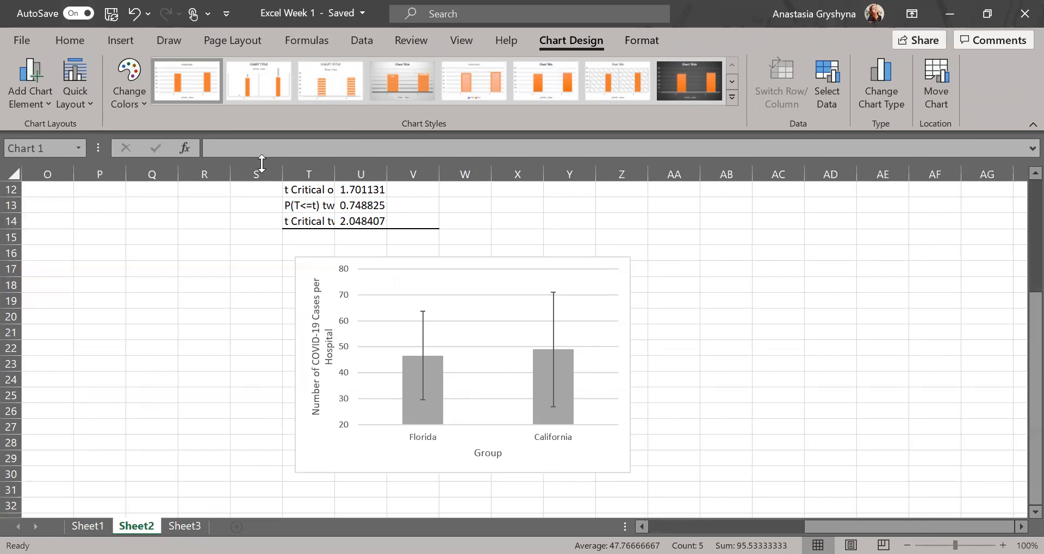
key("alt+Tab")
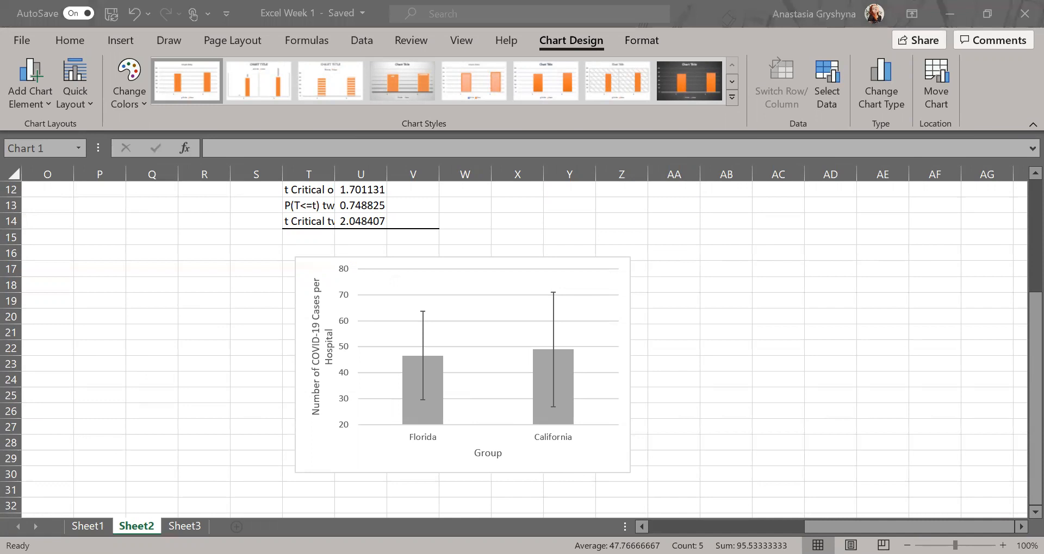
left_click(185, 526)
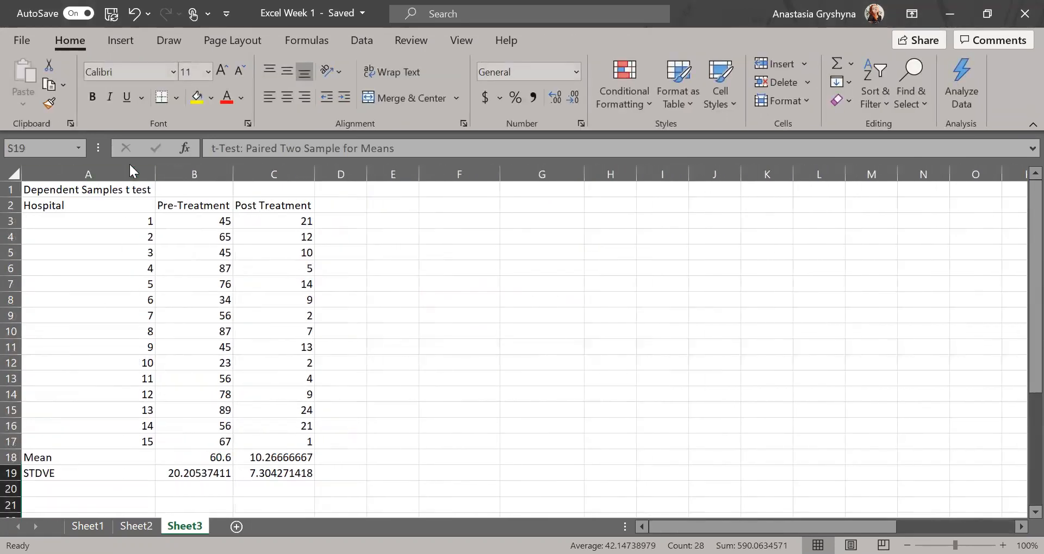
Inspect the mean and standard deviation formulas in B18:C19, then open Data Analysis.
key("alt+Tab")
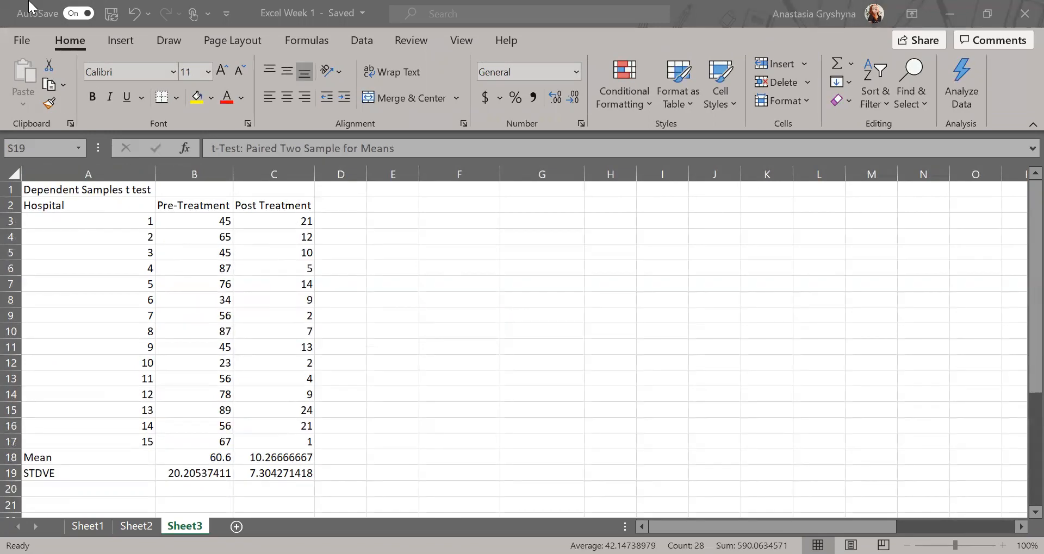
left_click(186, 460)
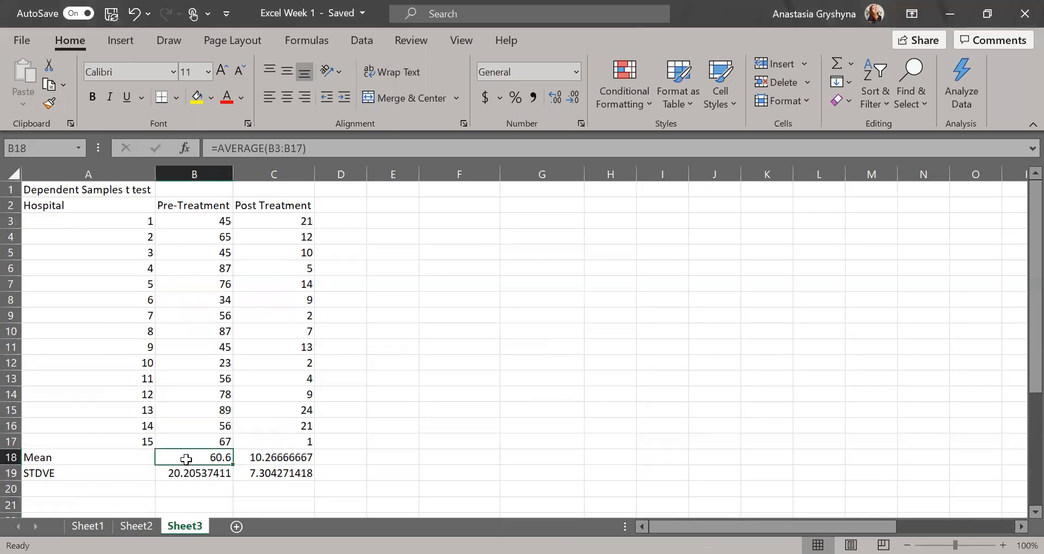
left_click(282, 458)
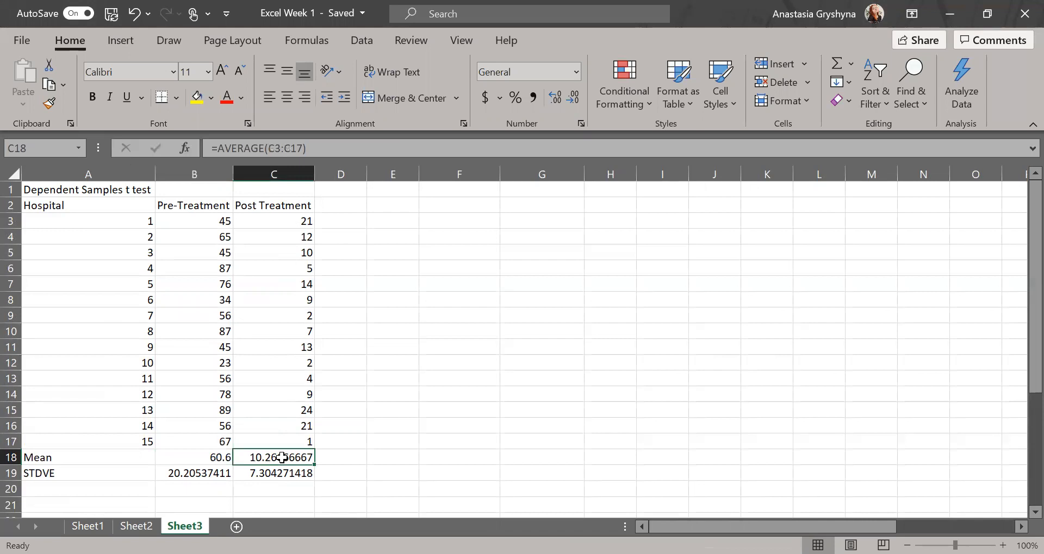
left_click(220, 474)
left_click(263, 474)
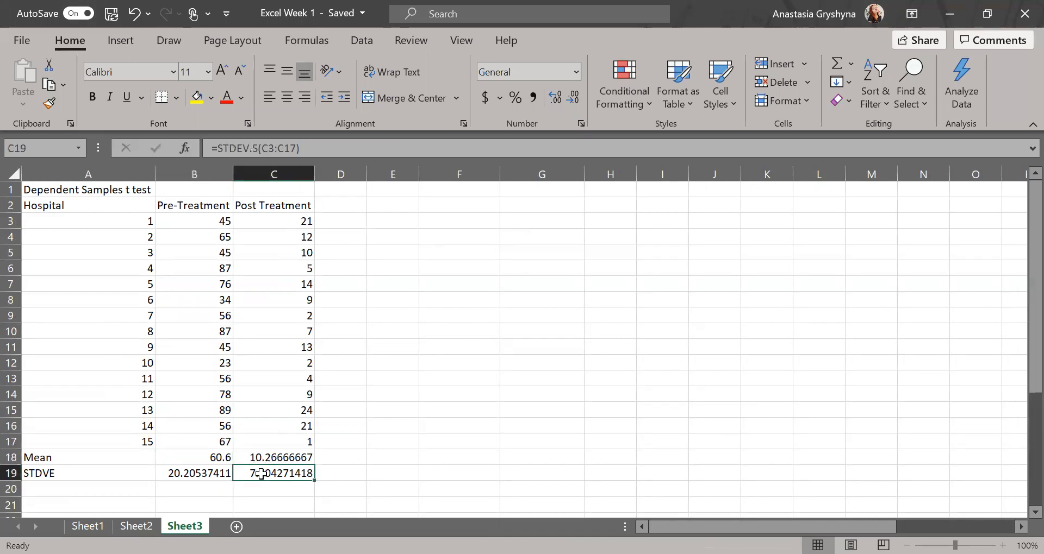
left_click(348, 43)
left_click(885, 62)
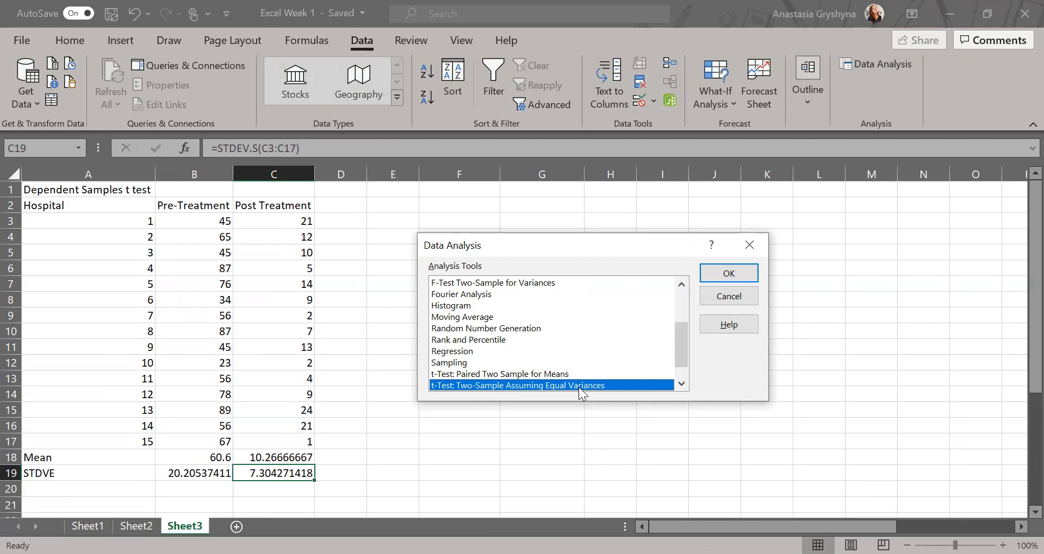
Choose the t-Test: Paired Two Sample for Means analysis tool.
left_click_drag(681, 348, 680, 371)
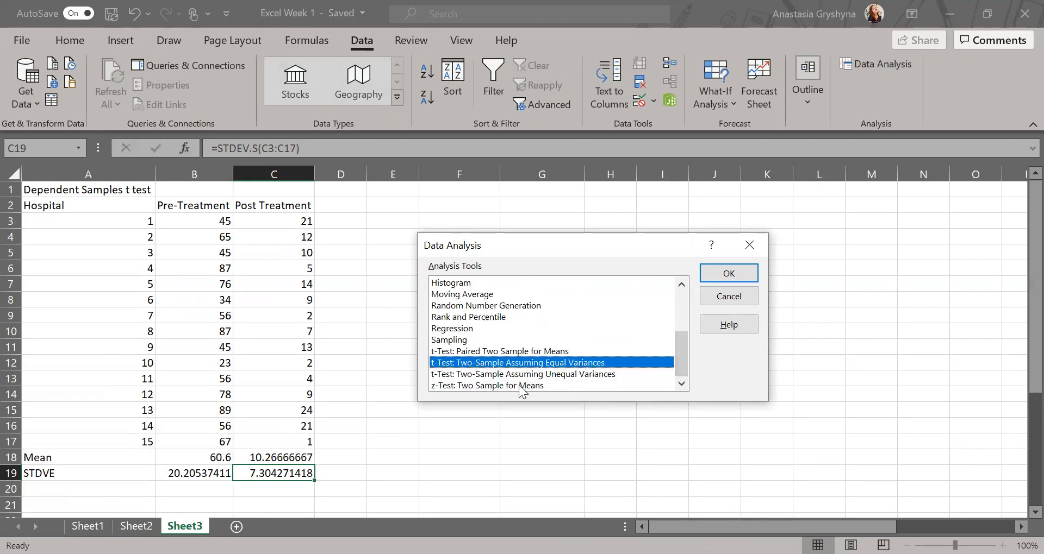
left_click(451, 352)
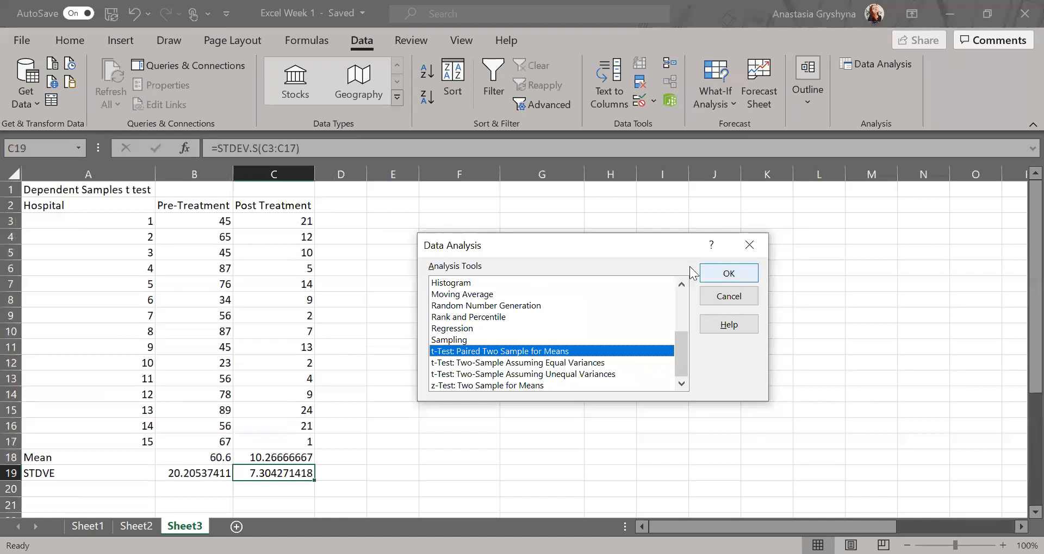
left_click(712, 278)
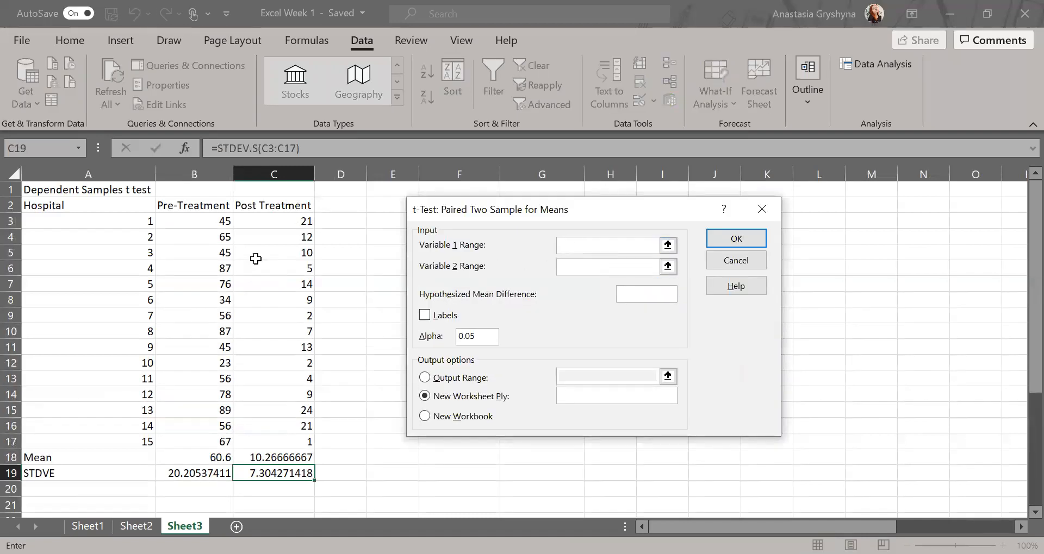
Run the paired t-test on B2:B17 and C2:C17 with Labels, output starting at $E$3.
left_click(195, 209)
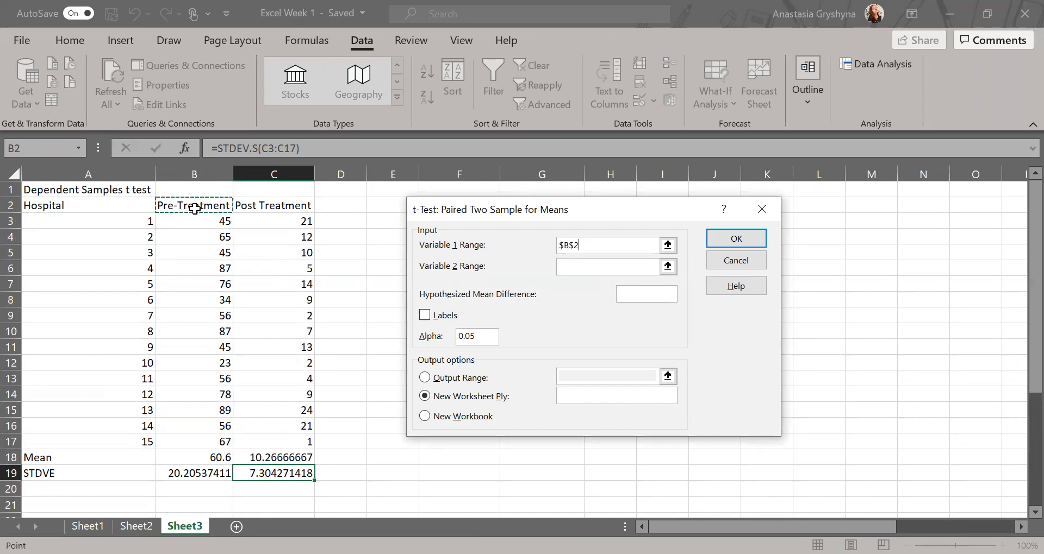
left_click_drag(195, 208, 195, 441)
left_click(608, 267)
left_click(280, 204)
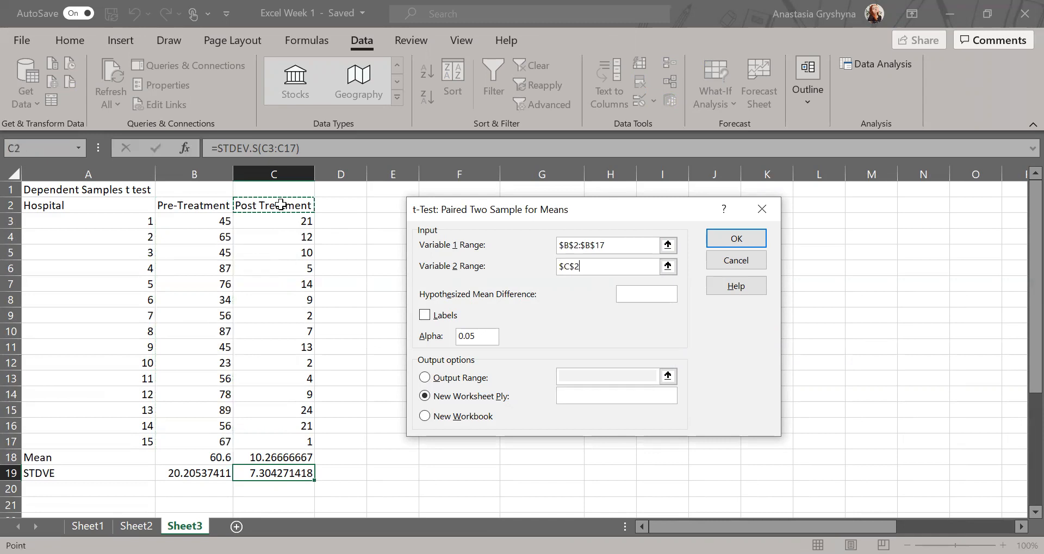
left_click_drag(281, 205, 280, 442)
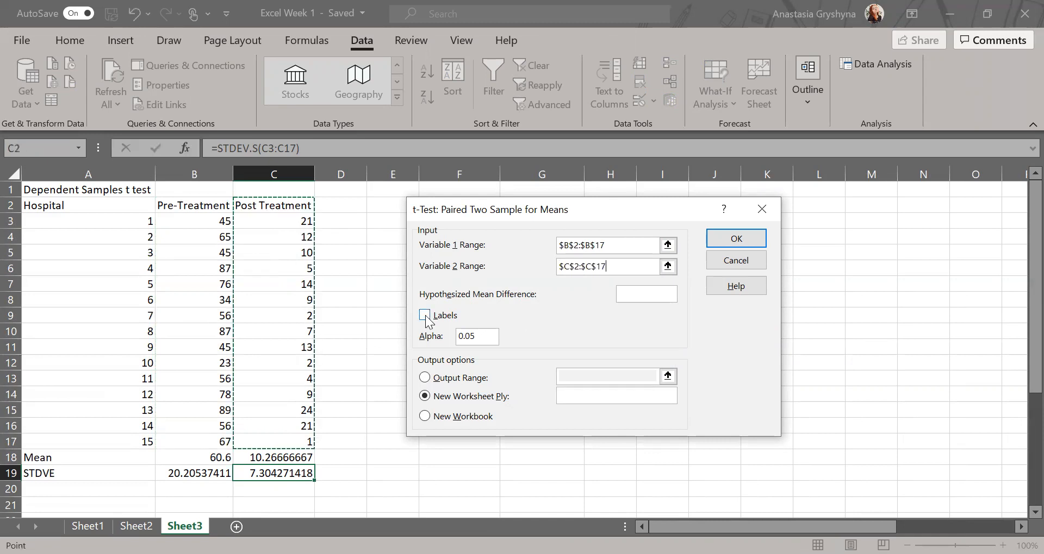
left_click(424, 317)
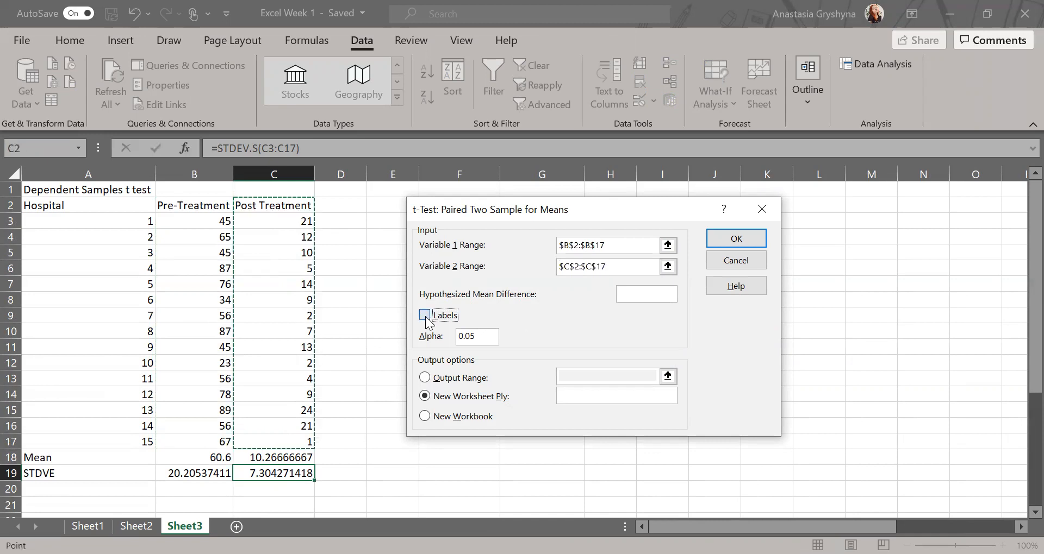
left_click(435, 380)
left_click(379, 224)
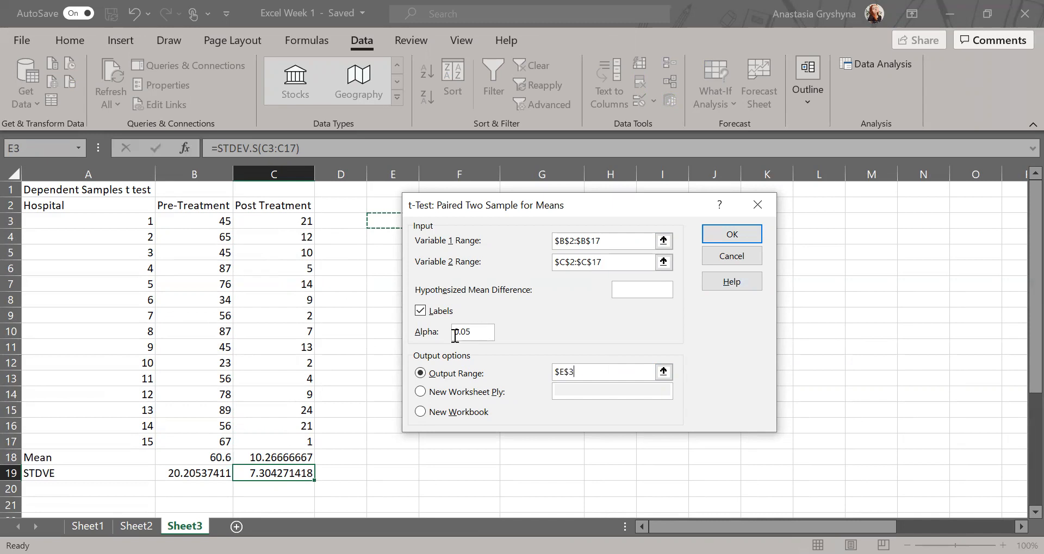
left_click(739, 237)
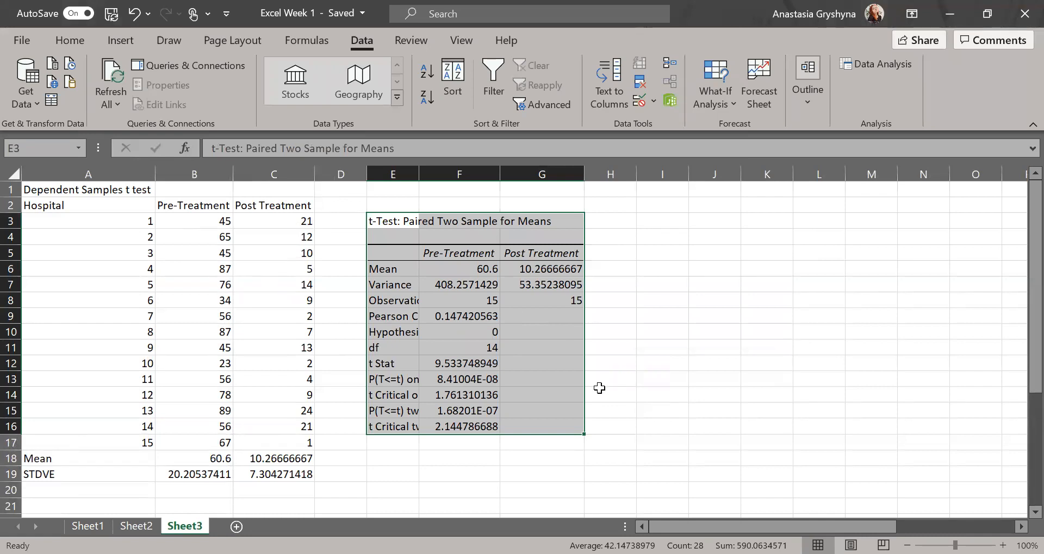
Review the p-values and critical t values, then select headers B2:C2 with Mean row A18:C18.
left_click(476, 425)
left_click_drag(410, 413, 431, 413)
left_click_drag(409, 379, 435, 382)
left_click(489, 393)
left_click(433, 425)
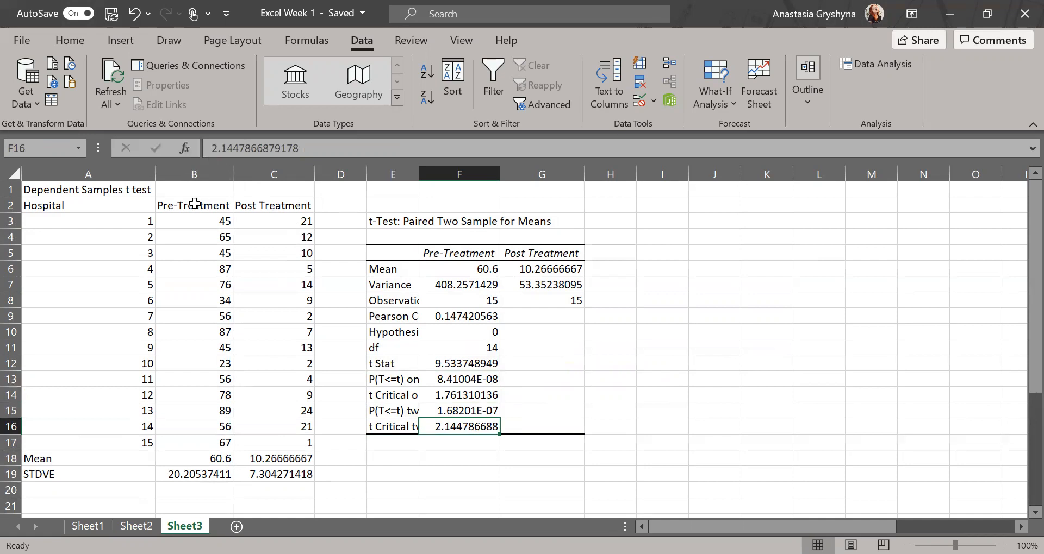
left_click_drag(186, 203, 272, 205)
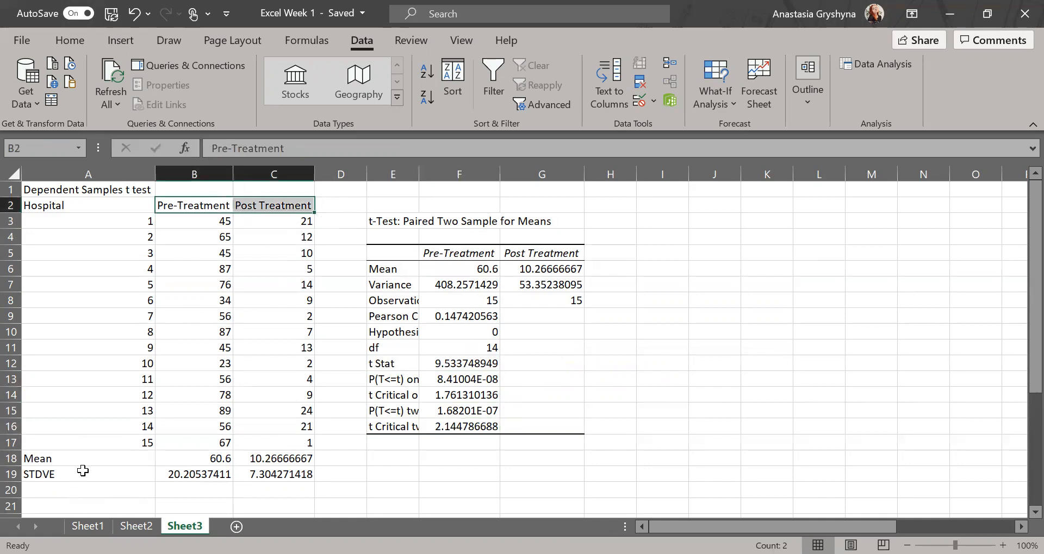
left_click_drag(83, 458, 259, 459)
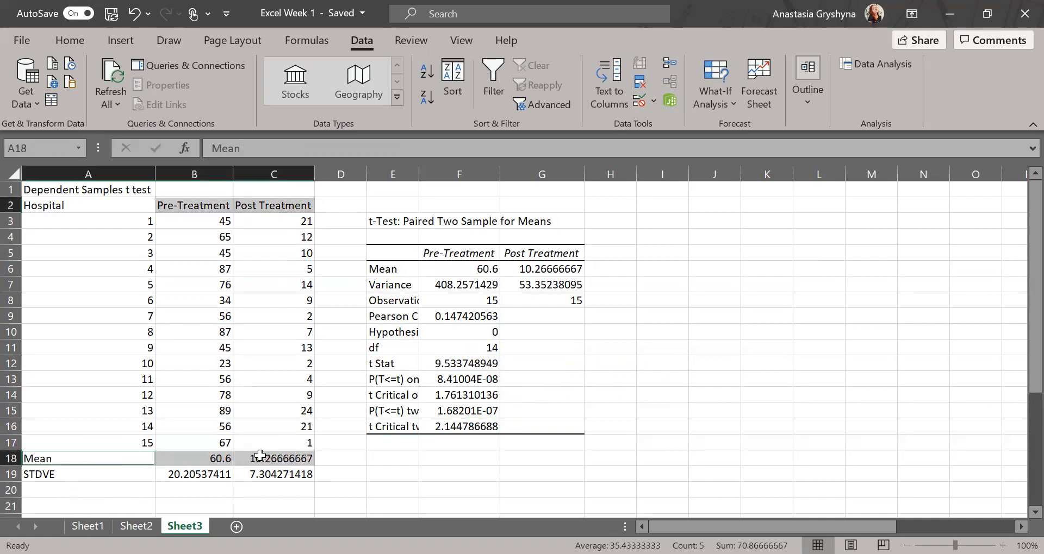
Insert a column chart of the pre- and post-treatment means beside the t-test output.
left_click(121, 40)
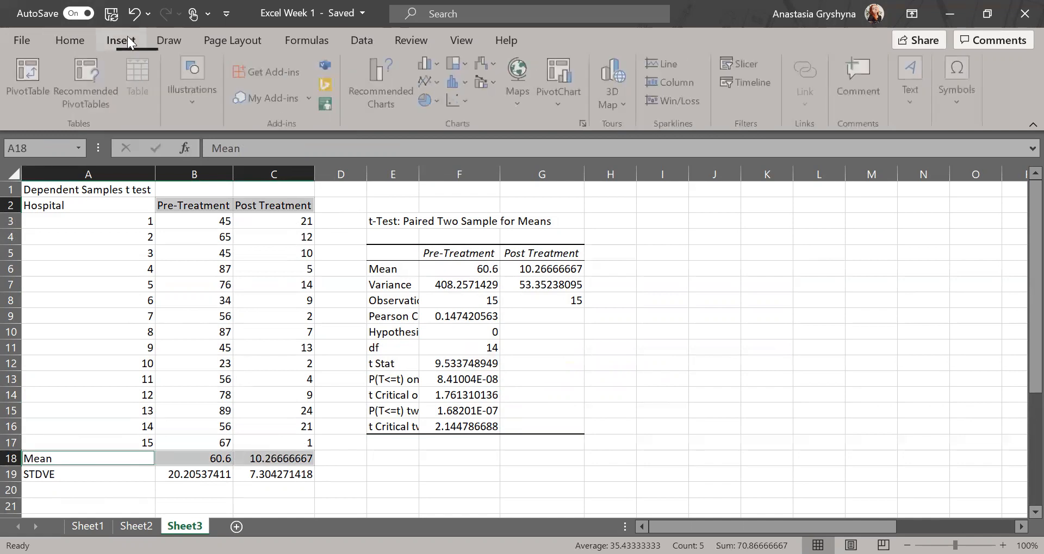
left_click(428, 63)
left_click_drag(625, 228, 824, 227)
Select the Mean series and browse the chart area formatting categories, then close the pane.
left_click(666, 317)
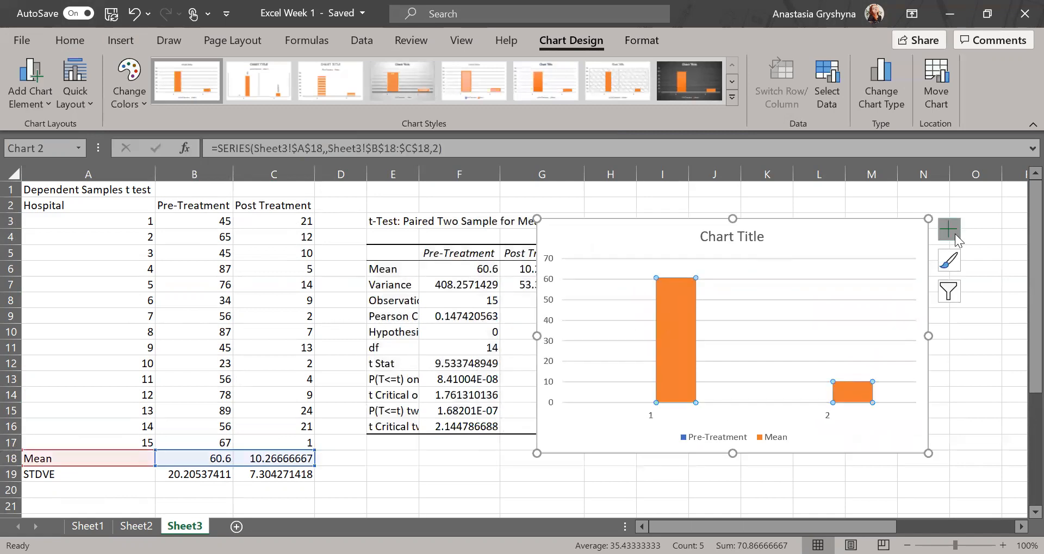
left_click(949, 229)
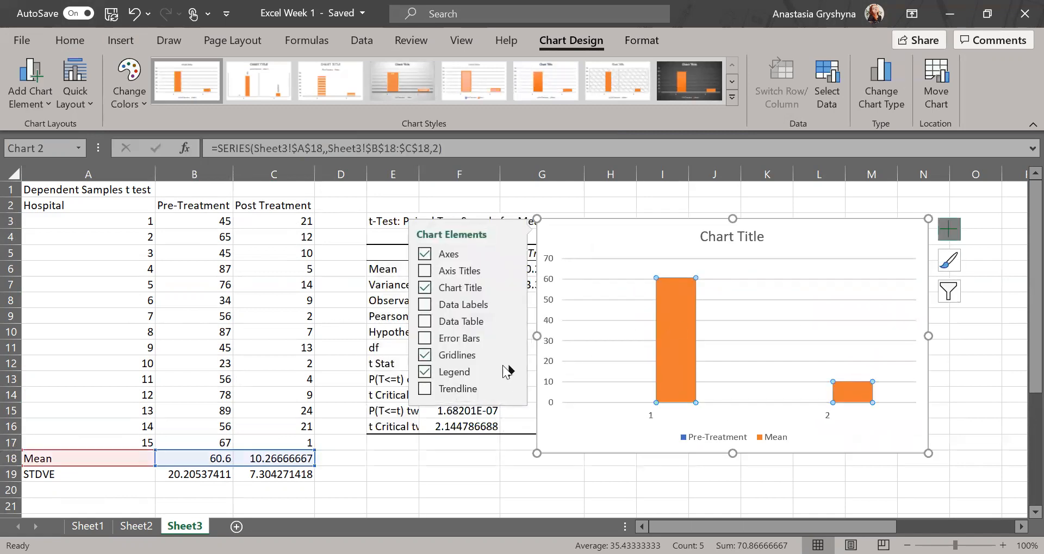
mouse_move(512, 336)
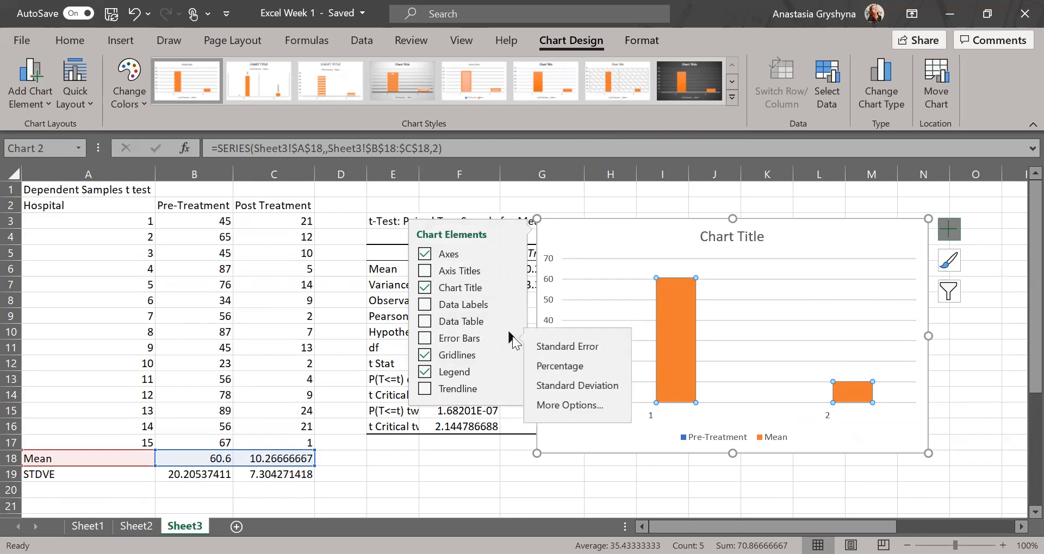
left_click(560, 400)
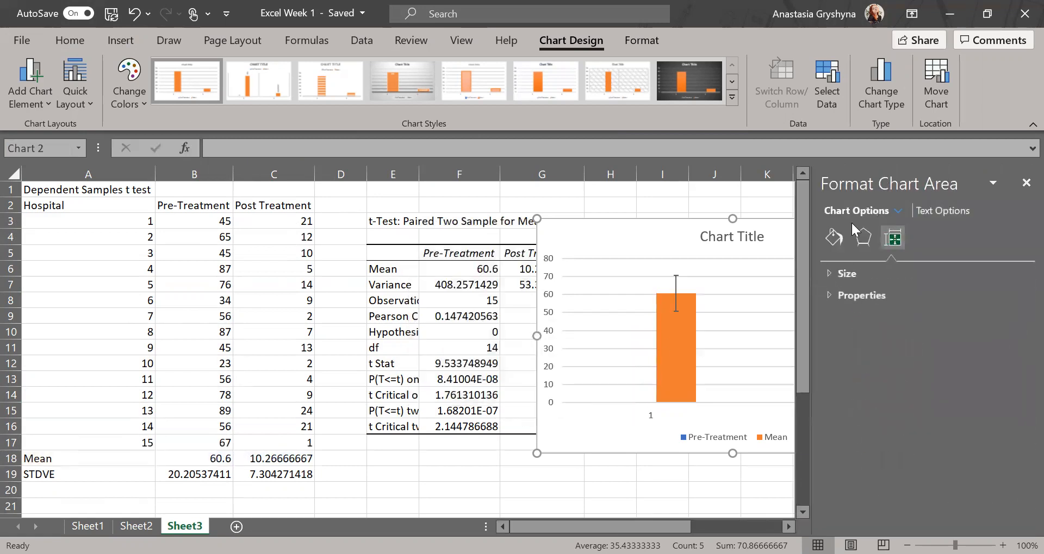
left_click(859, 243)
left_click(833, 237)
left_click(892, 238)
left_click(1026, 182)
Add error bars to the Mean series and open the Format Error Bars options.
left_click(949, 231)
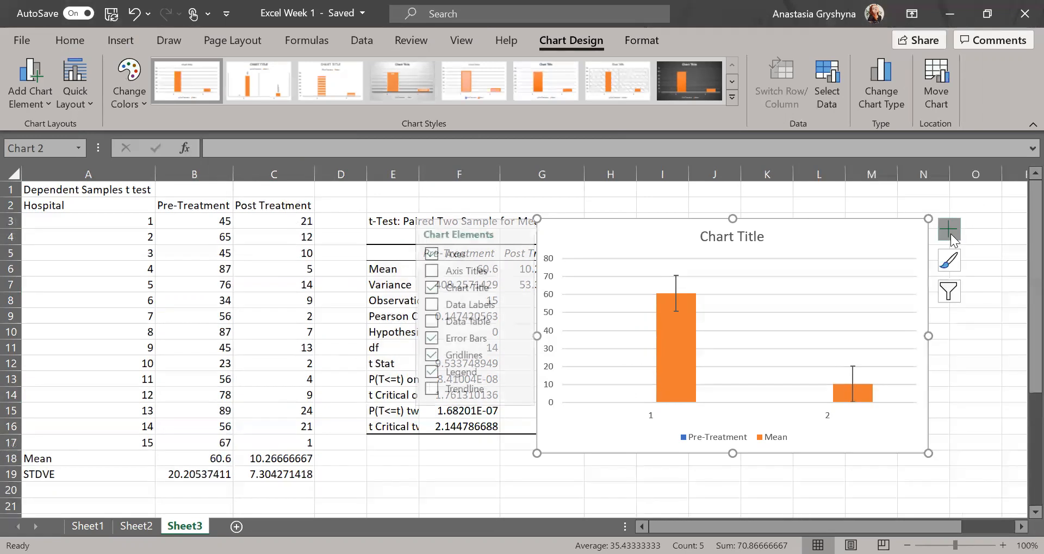
left_click(515, 337)
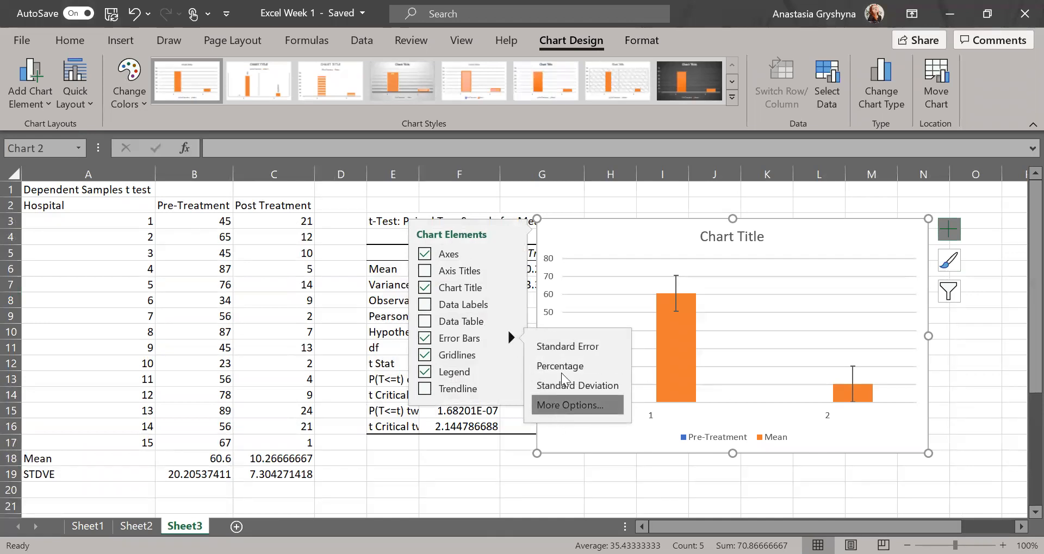
left_click(553, 405)
left_click(578, 343)
left_click(675, 372)
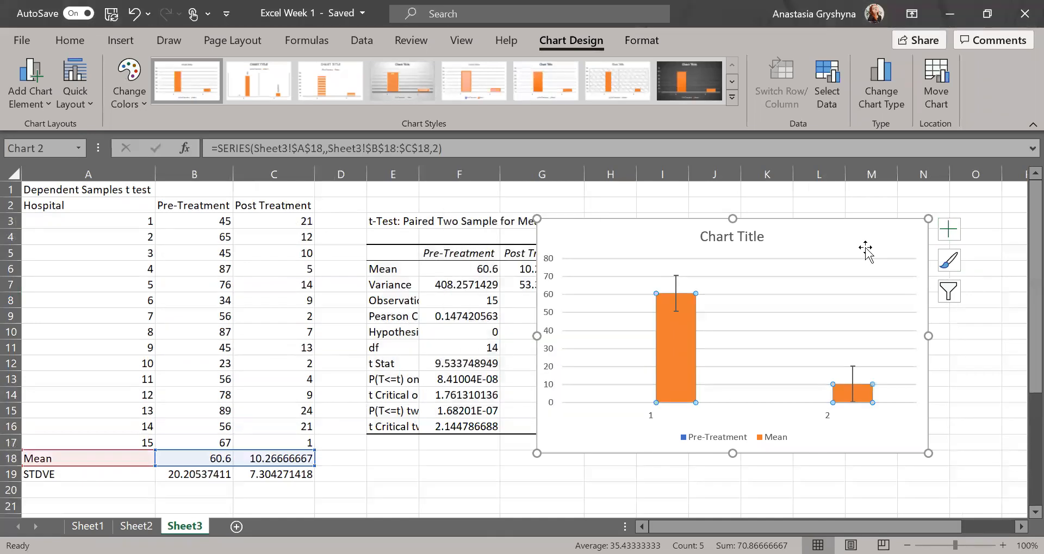
left_click(949, 229)
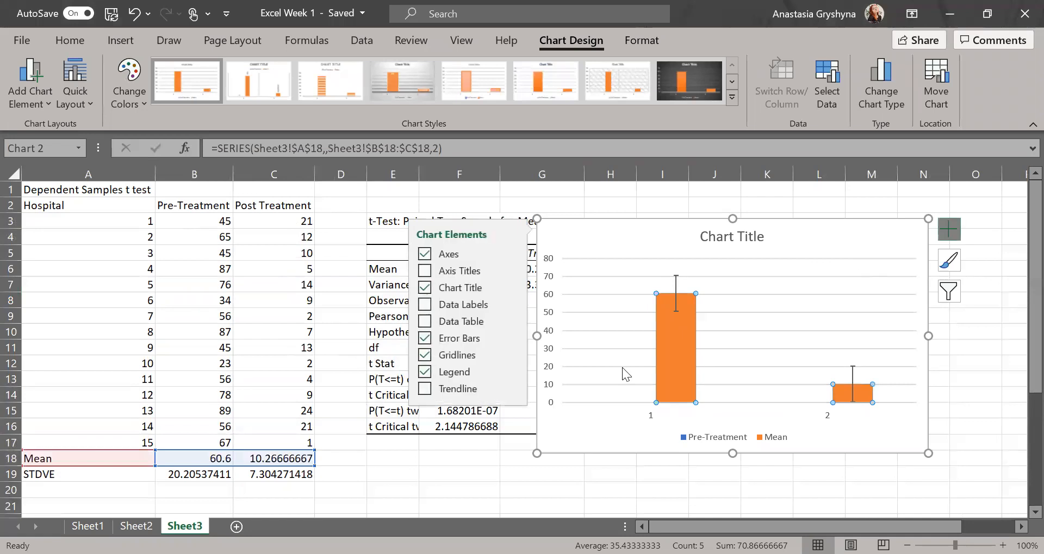
left_click(512, 336)
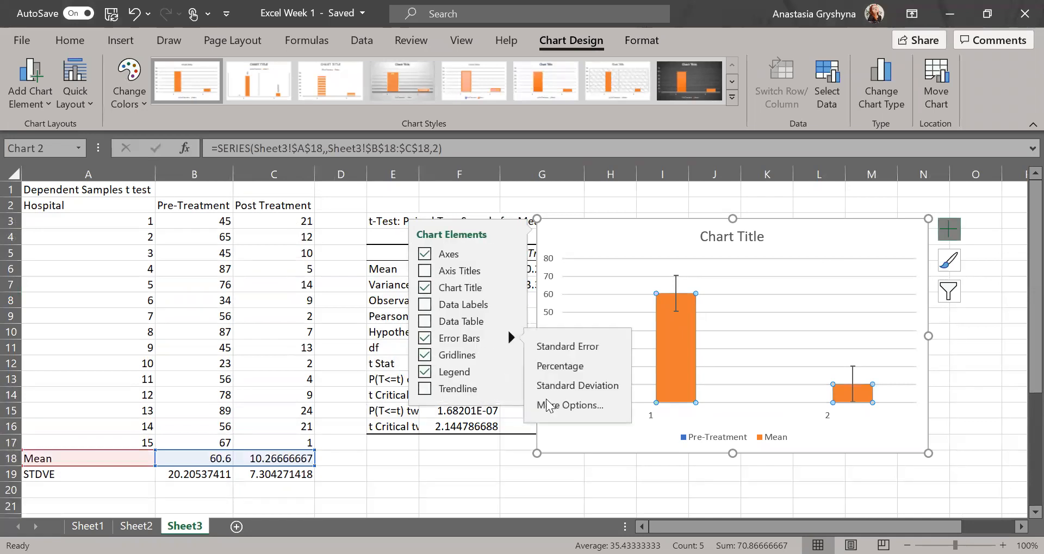
left_click(552, 404)
scroll(913, 489, "down", 2)
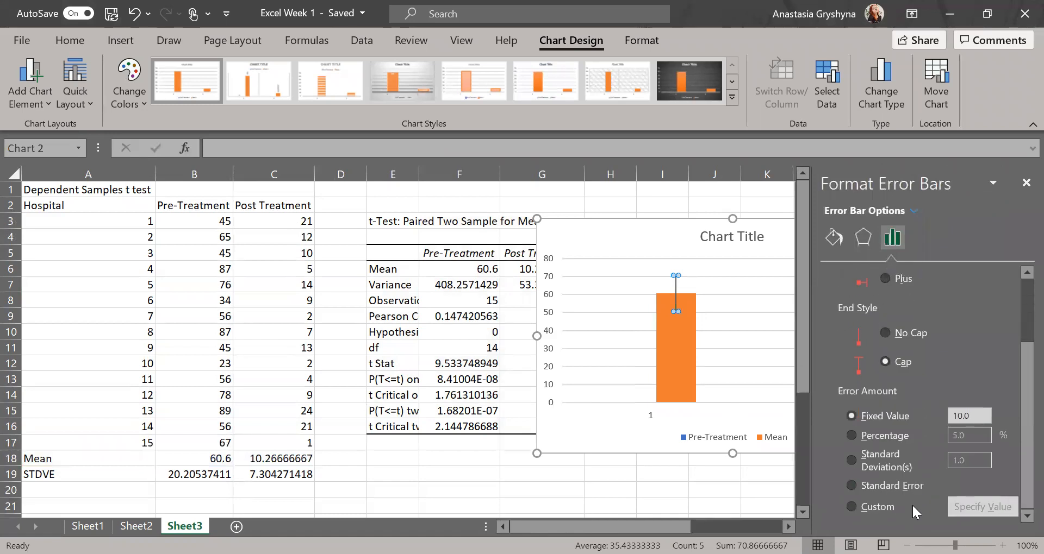
Set custom error bars using =Sheet3!$B$19:$C$19 (20.21, 7.30) for both positive and negative values.
left_click(870, 508)
left_click(983, 507)
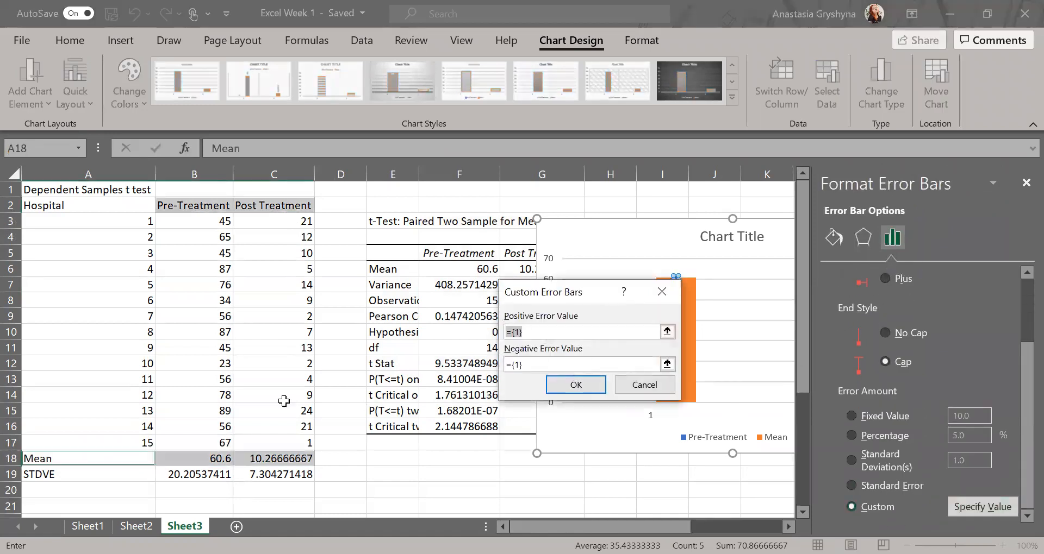
left_click(184, 476)
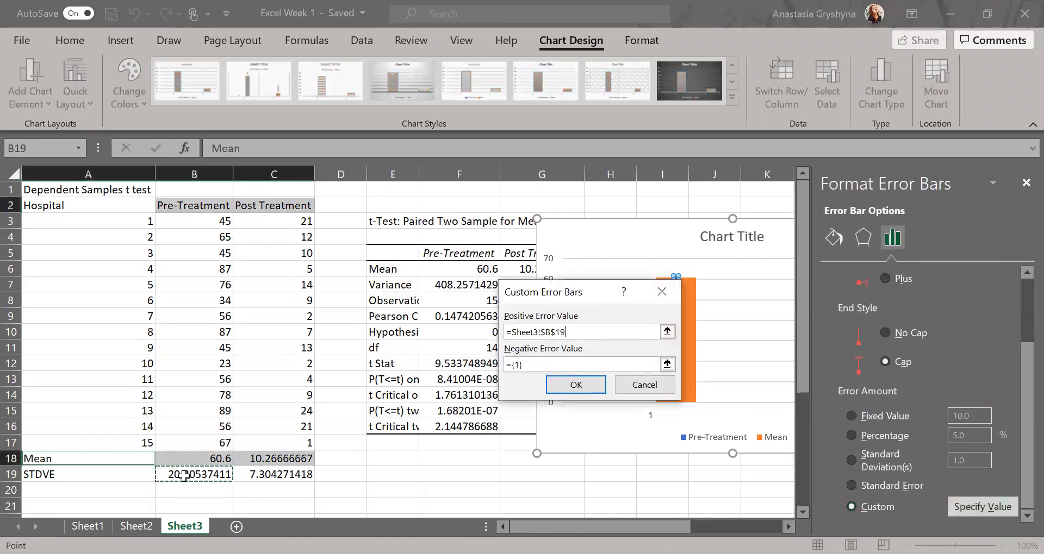
left_click_drag(183, 476, 272, 474)
left_click(511, 366)
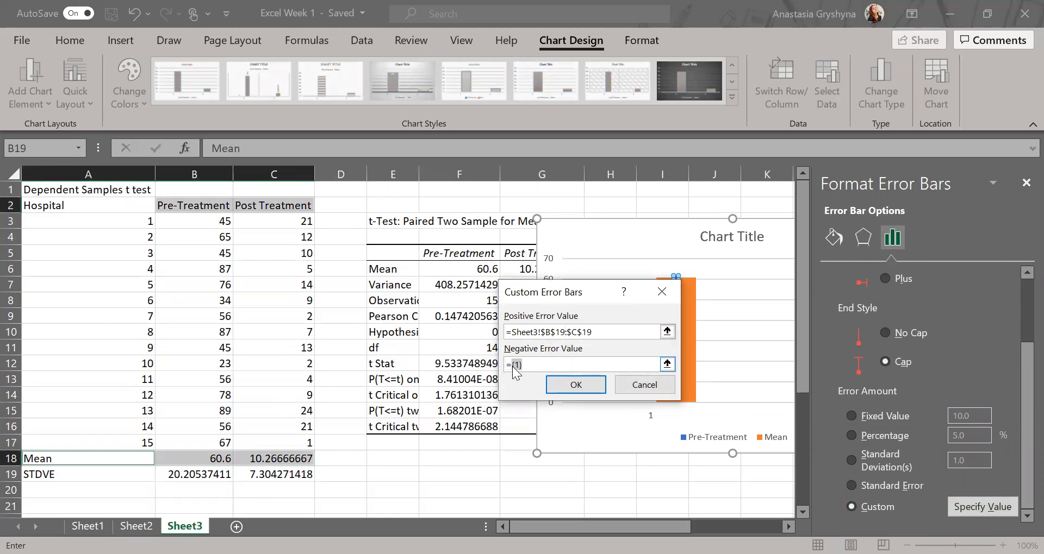
left_click(207, 477)
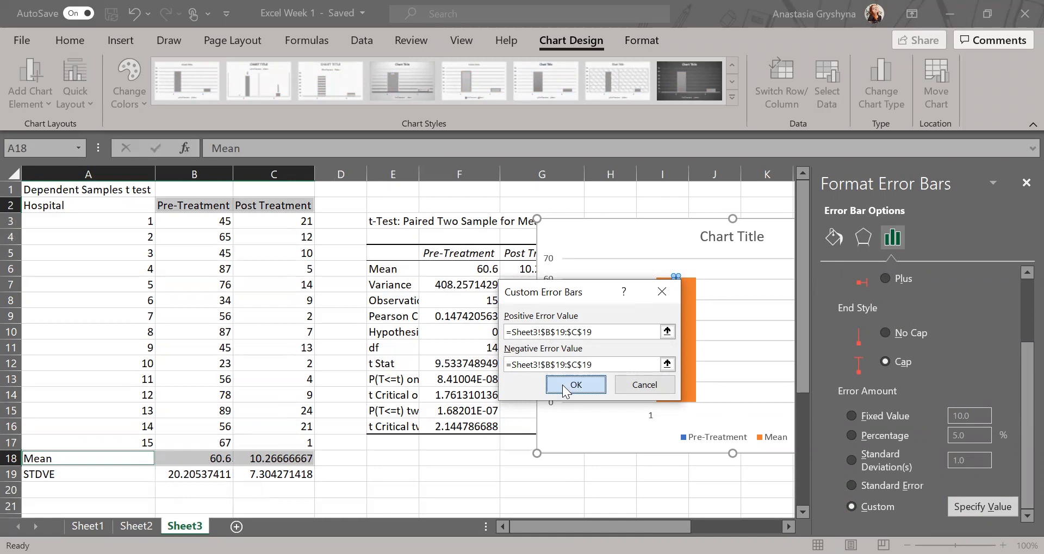
left_click(568, 387)
left_click(1024, 183)
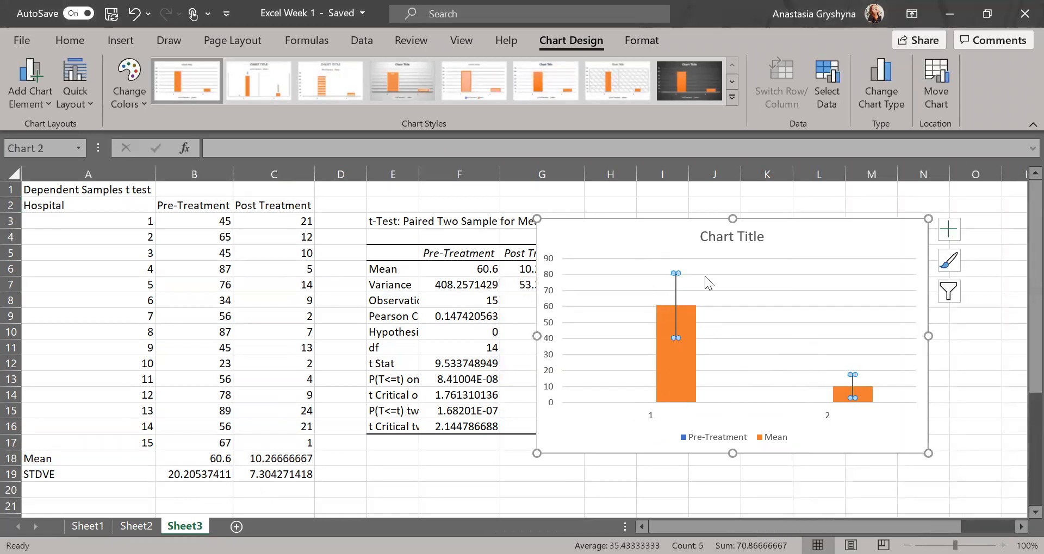
left_click(827, 235)
scroll(777, 335, "right", 4)
scroll(776, 336, "right", 4)
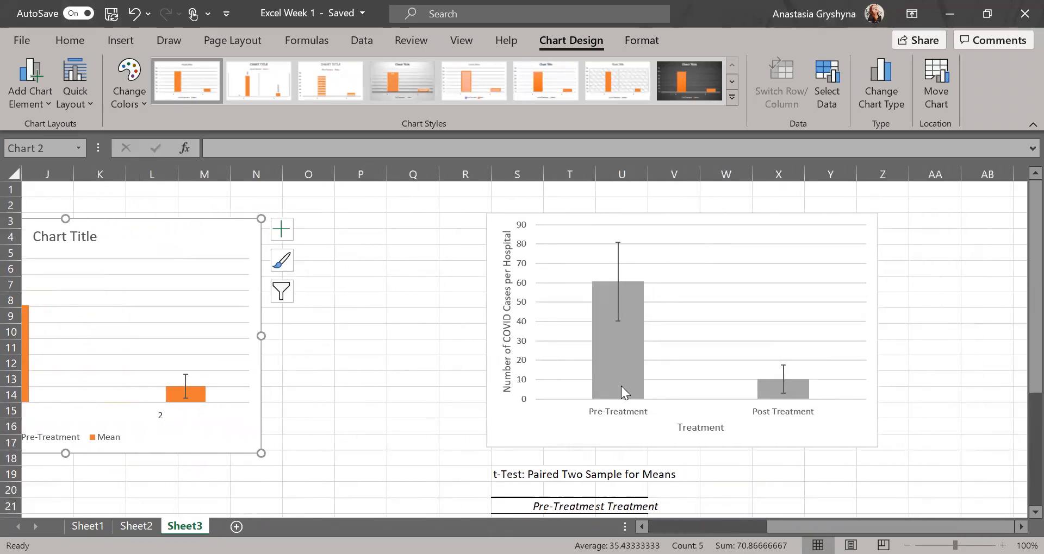
left_click(505, 160)
scroll(349, 431, "left", 5)
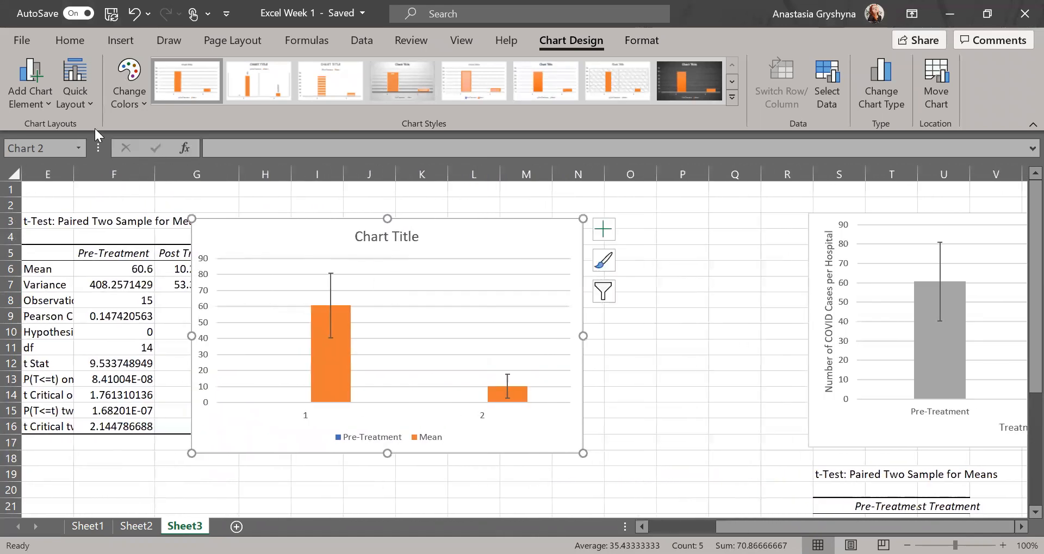